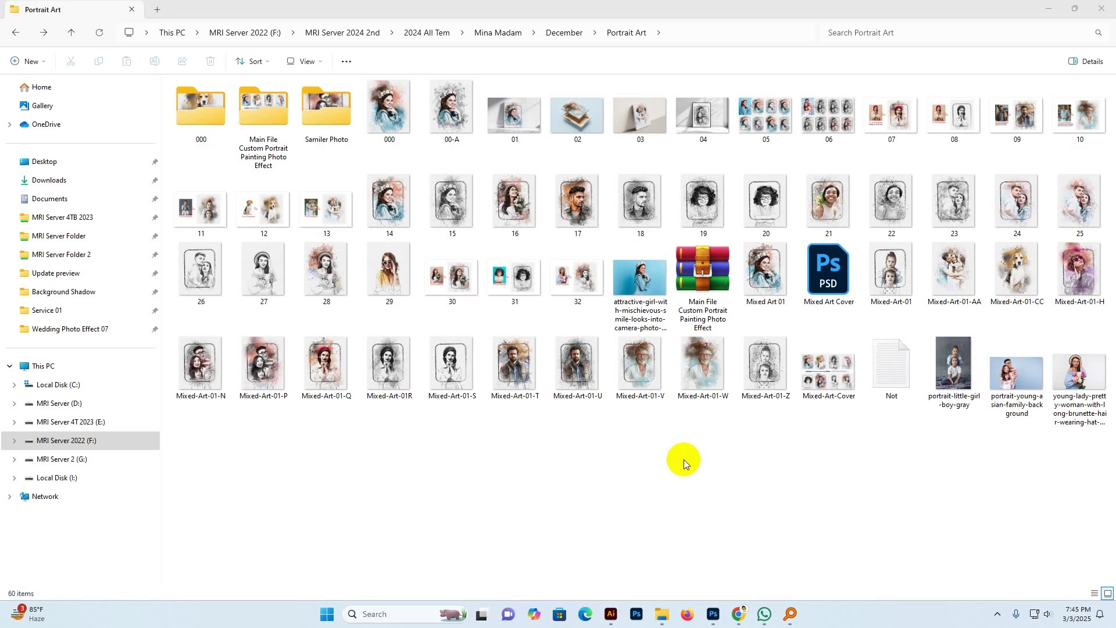
Open Mixed-Art-Cover.jpg in a maximized viewer, look through the folder's portrait effect previews as far as 000.jpg, and close the viewer
{"action": "double_click", "coordinate": [828, 370]}
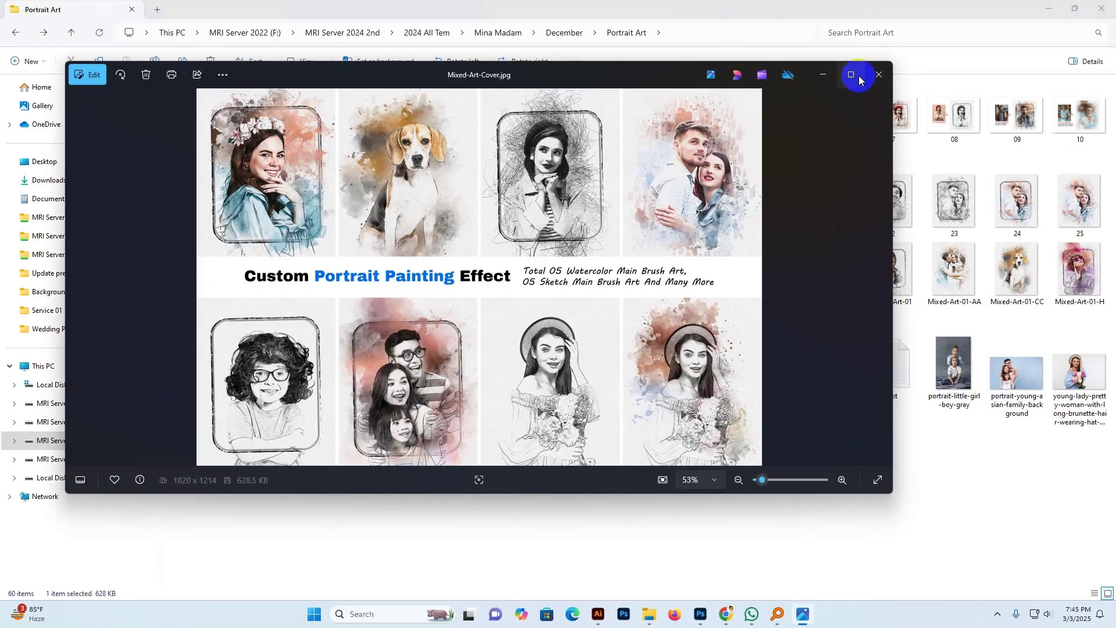
{"action": "left_click", "coordinate": [852, 75]}
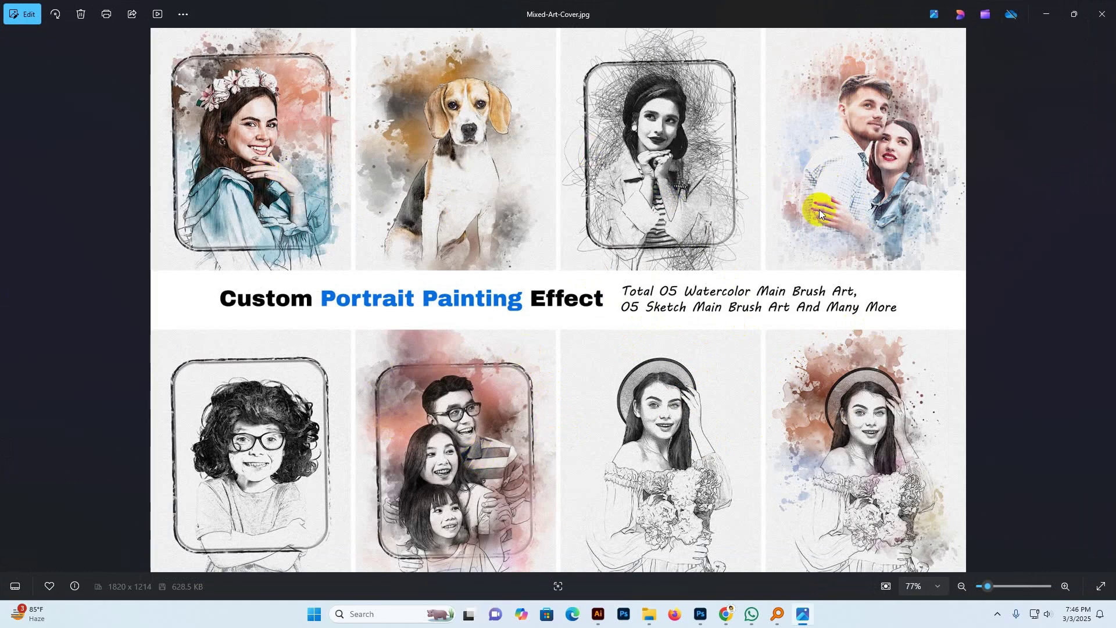
{"action": "key", "text": "Right"}
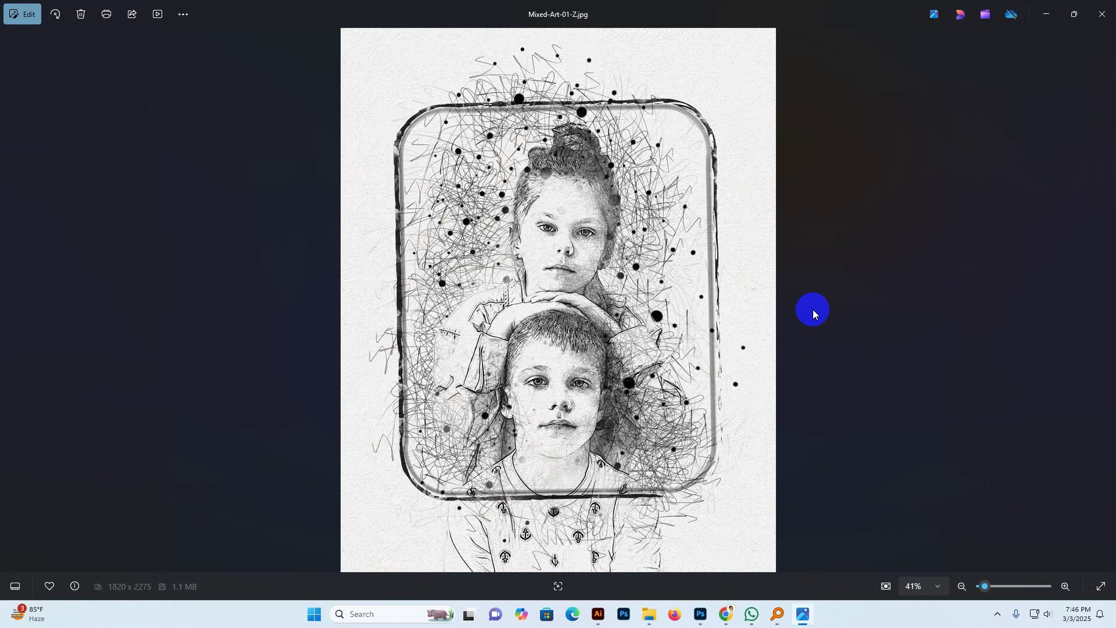
{"action": "key", "text": "Right"}
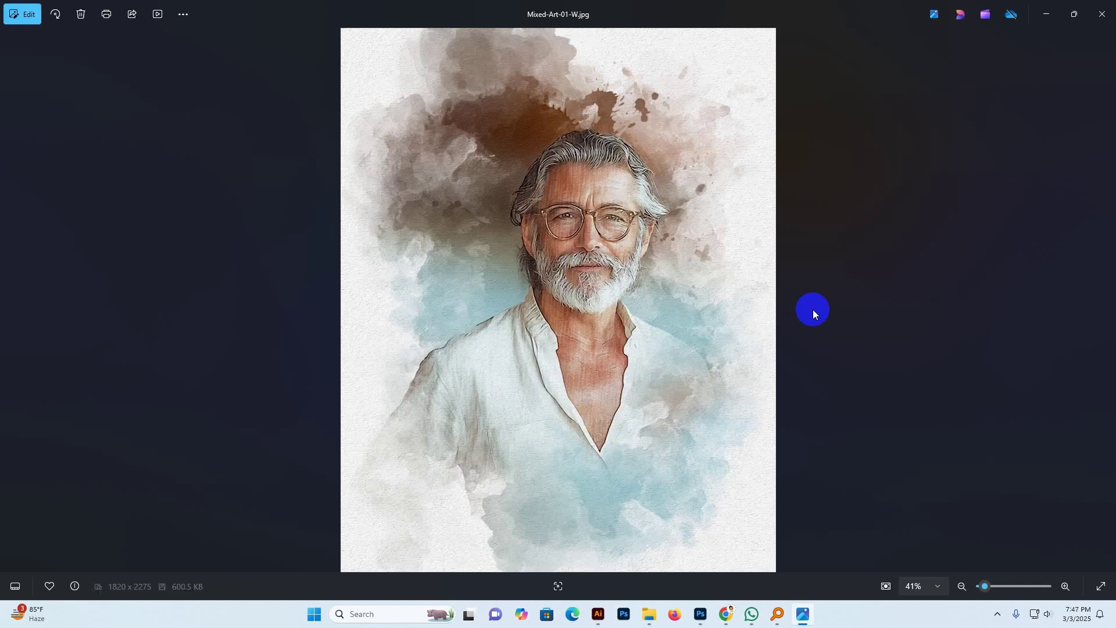
{"action": "key", "text": "Right"}
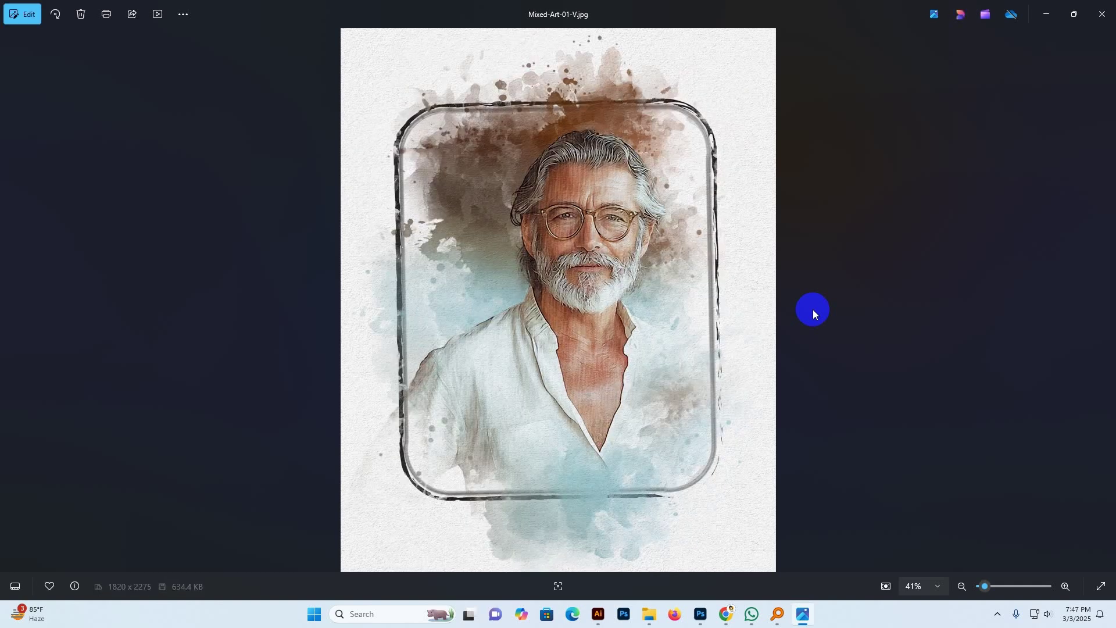
{"action": "key", "text": "Right"}
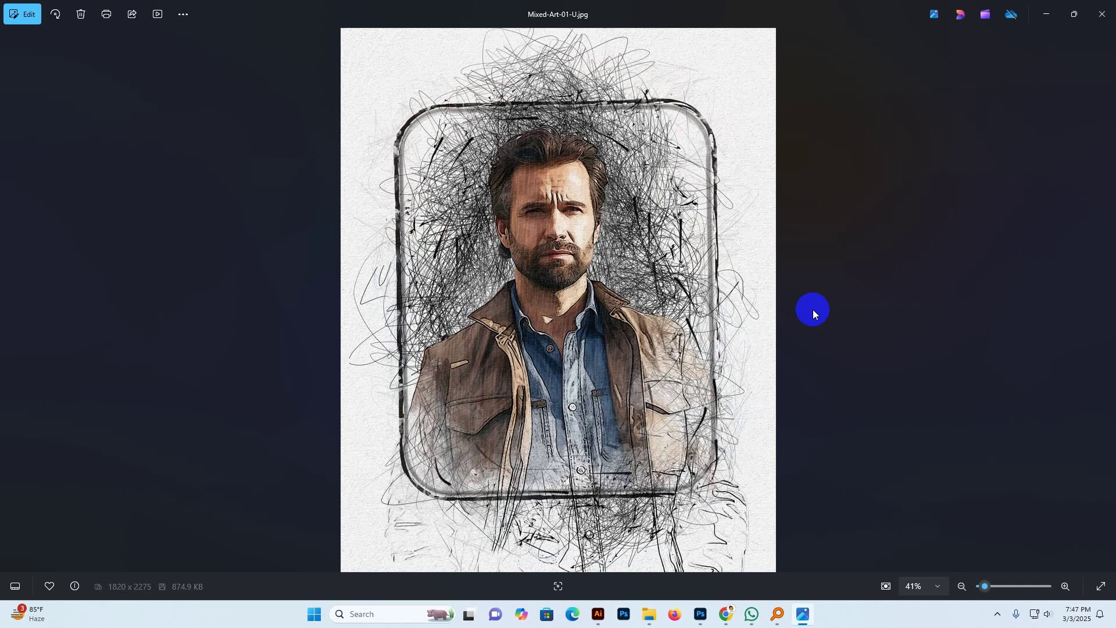
{"action": "key", "text": "Right"}
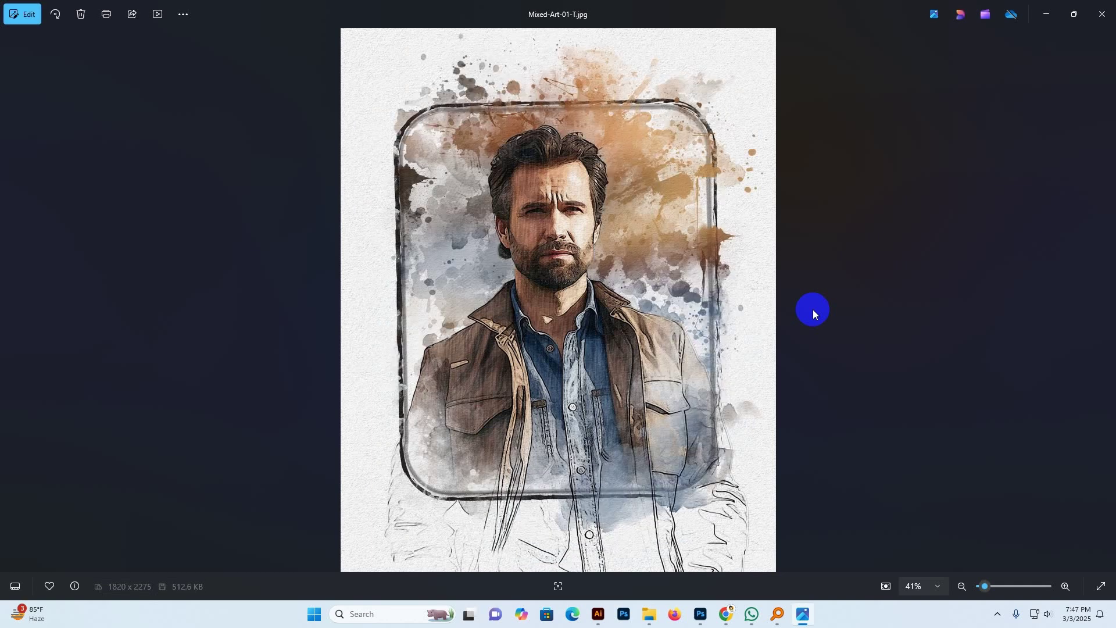
{"action": "key", "text": "Right"}
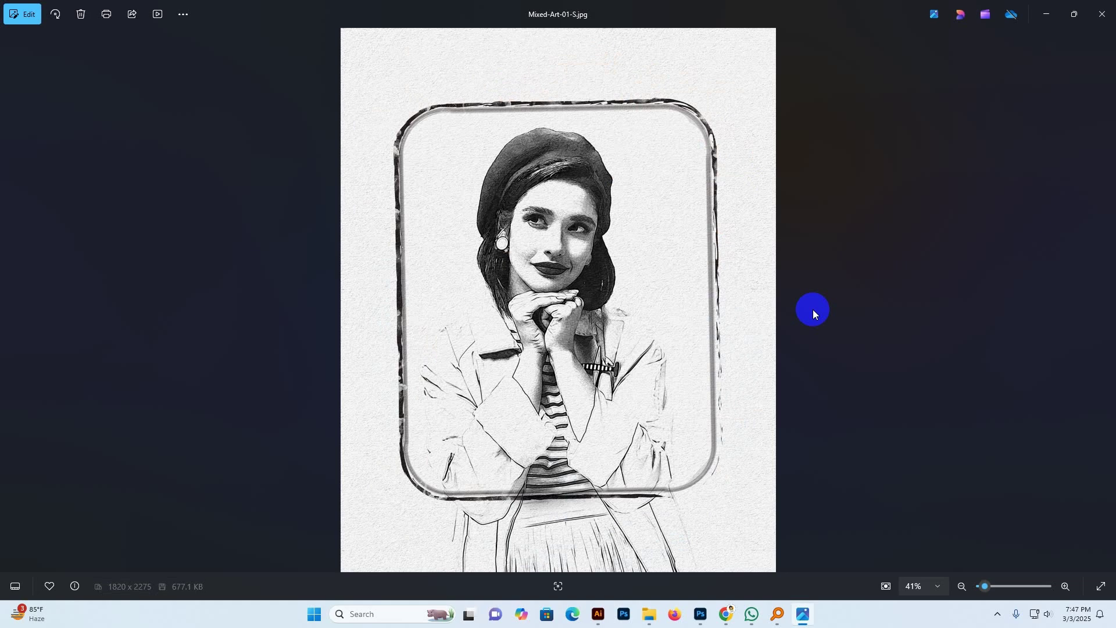
{"action": "key", "text": "Right"}
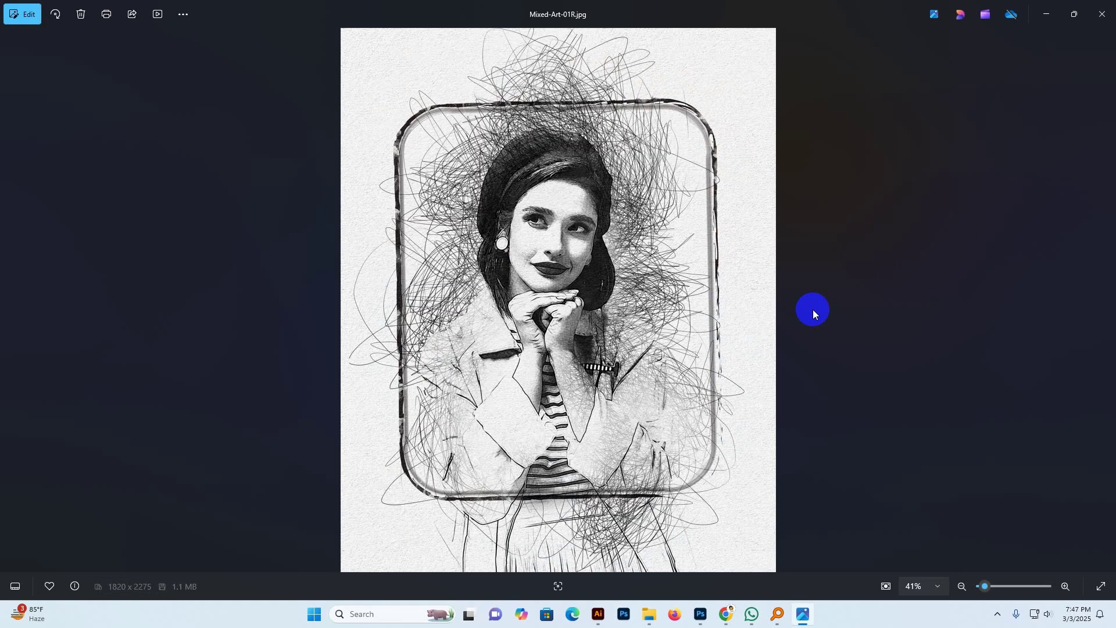
{"action": "key", "text": "Right"}
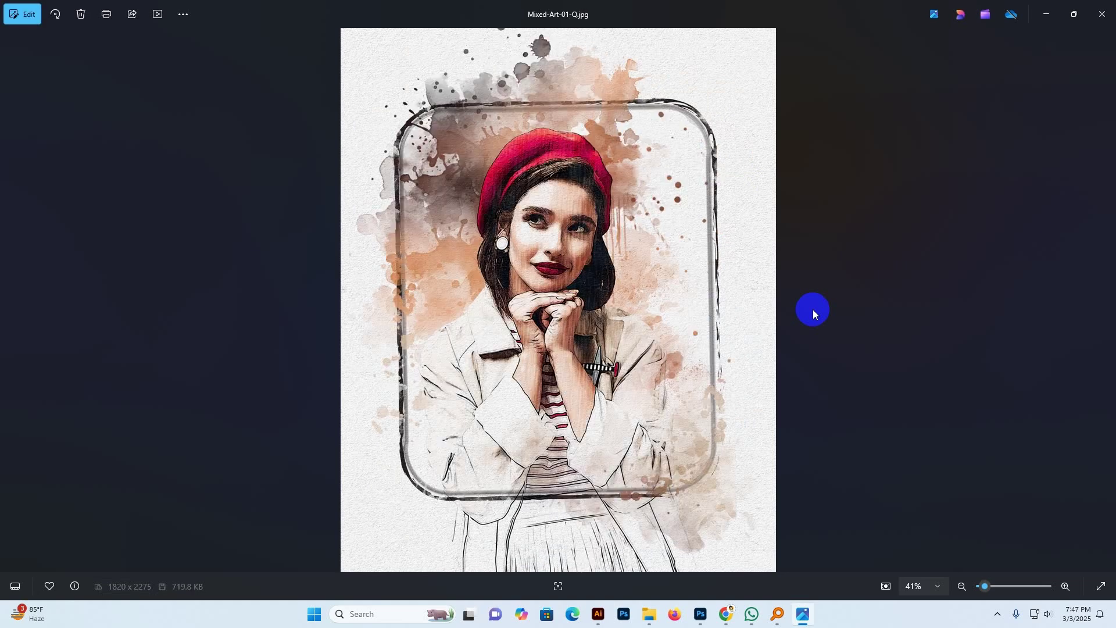
{"action": "key", "text": "Right"}
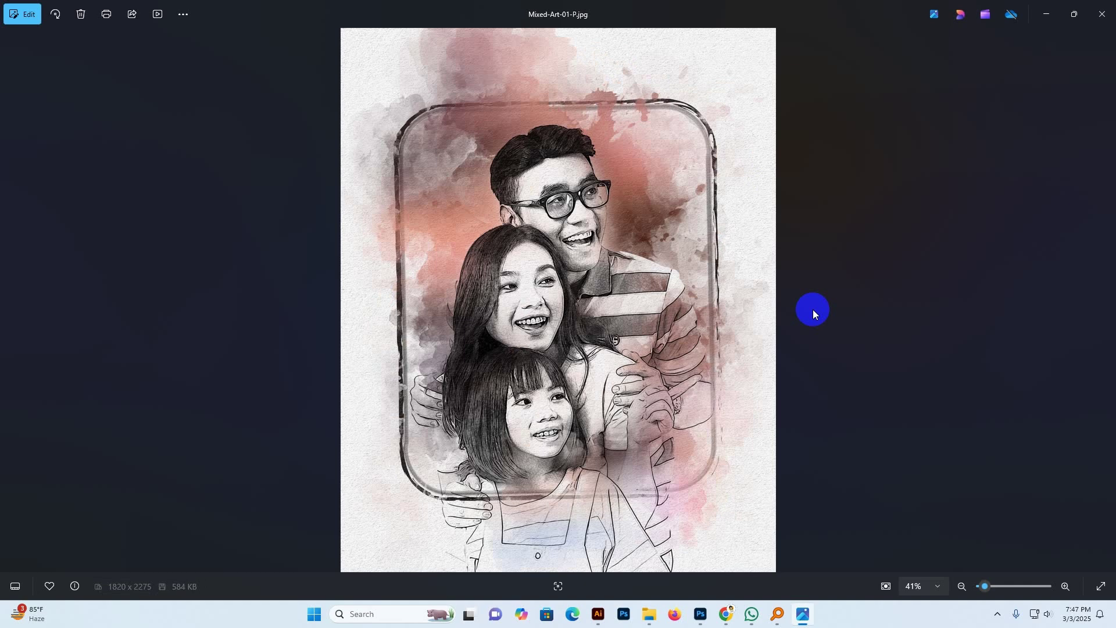
{"action": "key", "text": "Right"}
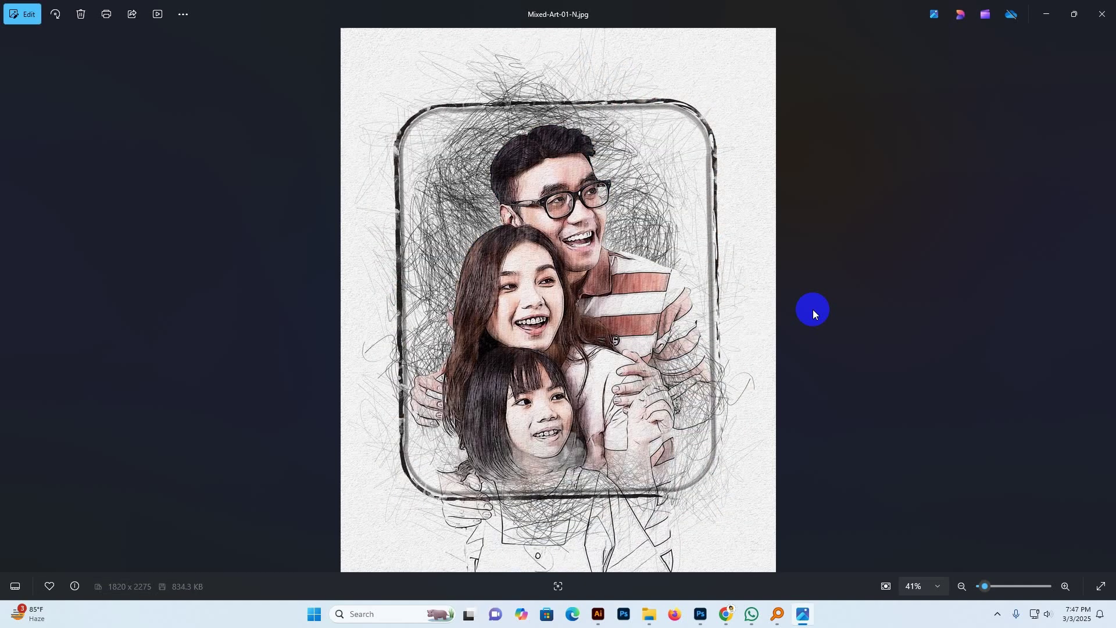
{"action": "key", "text": "Right"}
{"action": "key", "text": "Right"}
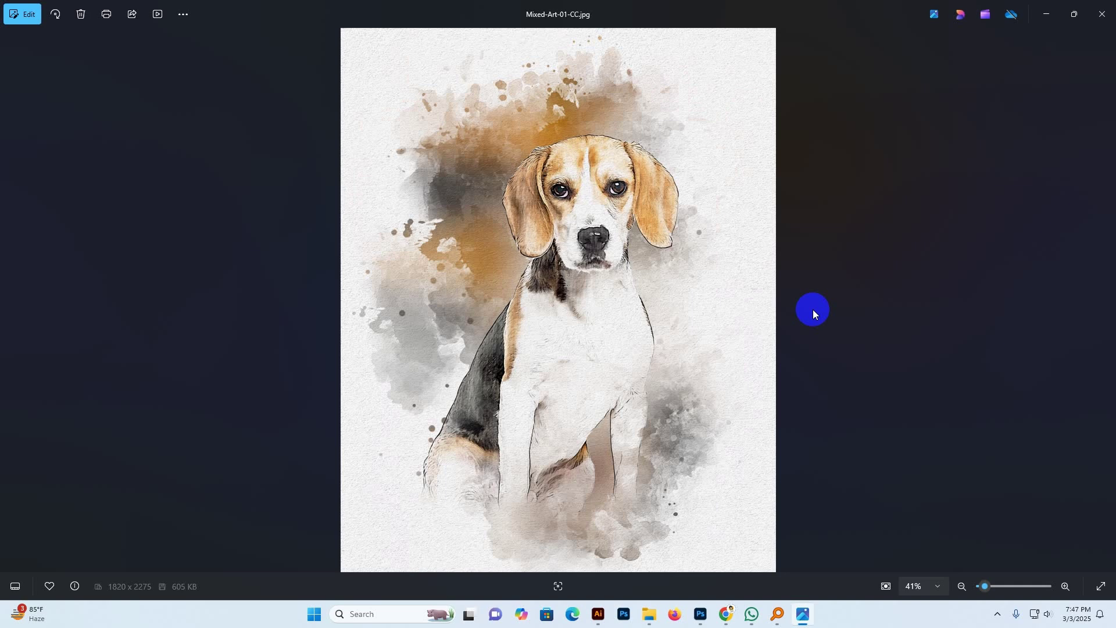
{"action": "key", "text": "Right"}
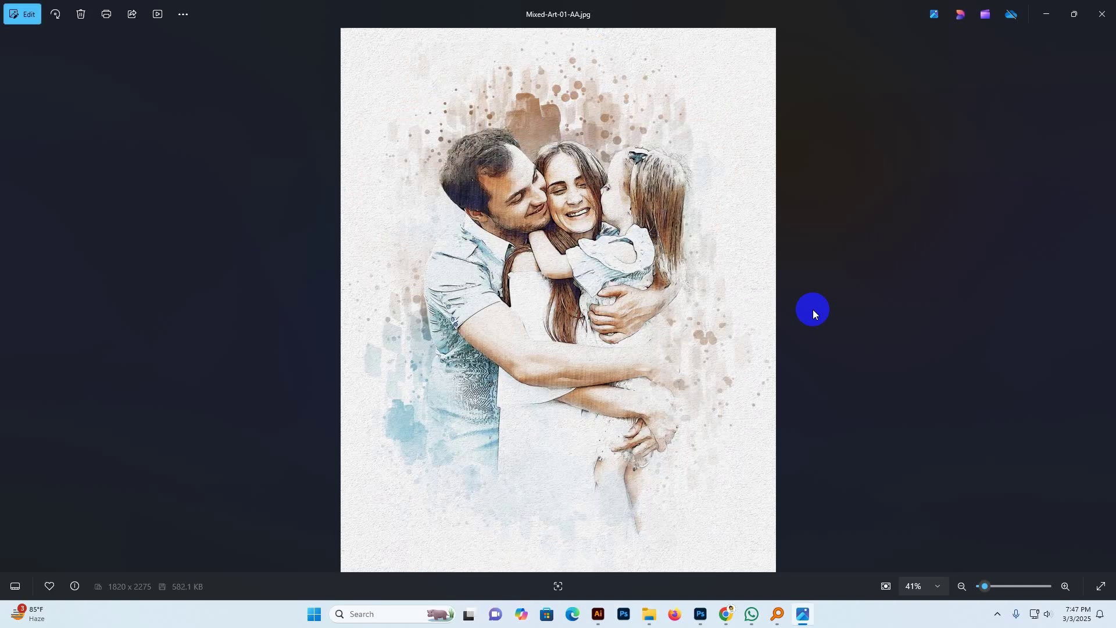
{"action": "key", "text": "Right"}
{"action": "key", "text": "Right"}
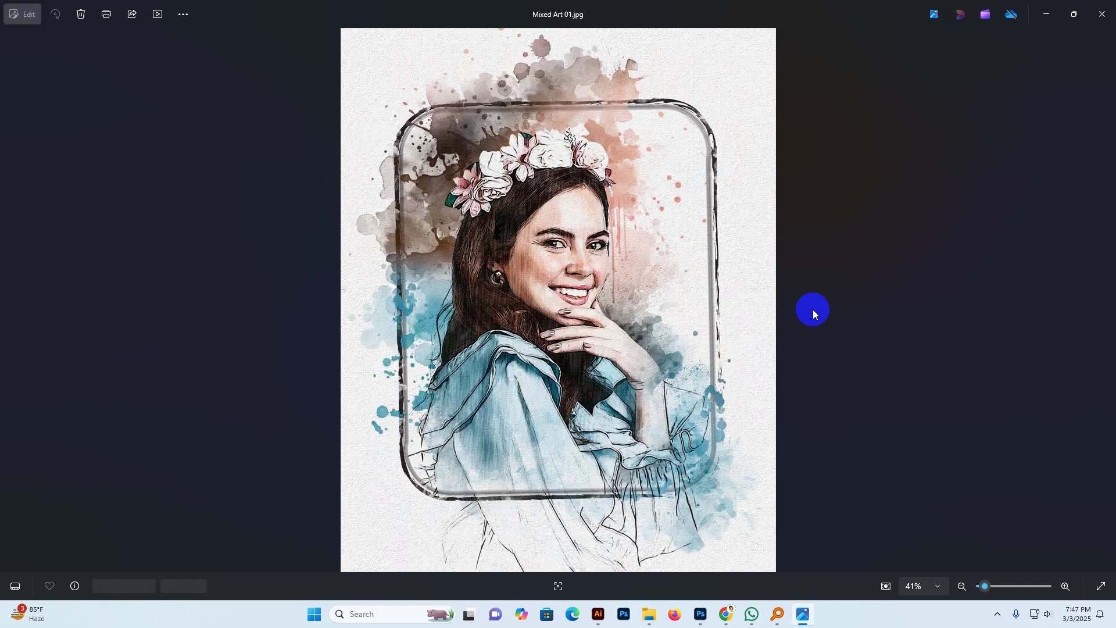
{"action": "key", "text": "Right"}
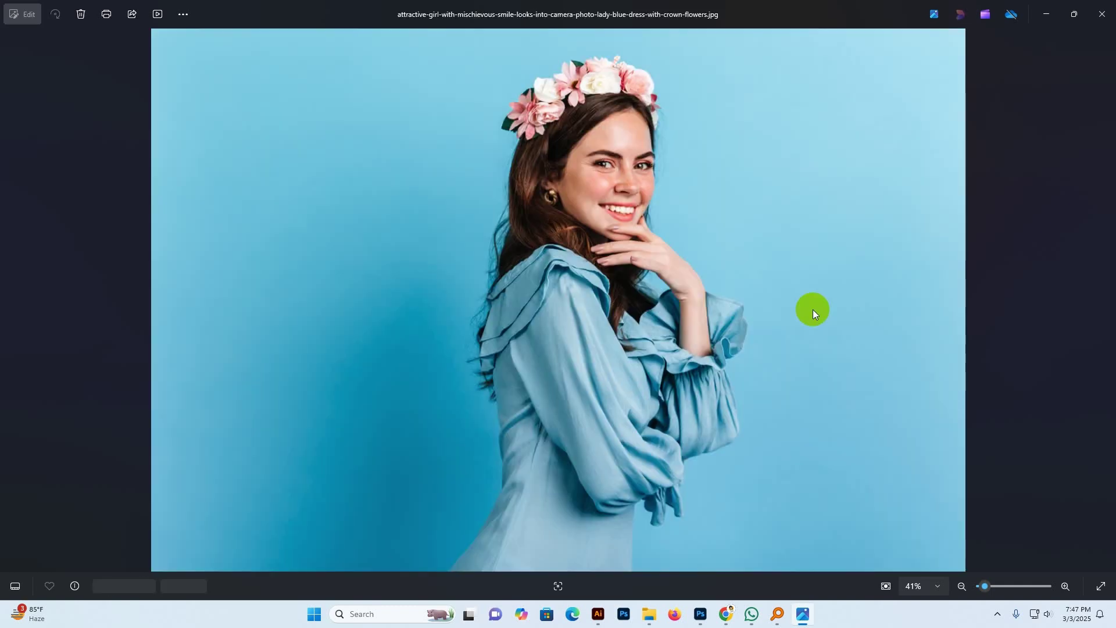
{"action": "key", "text": "Right"}
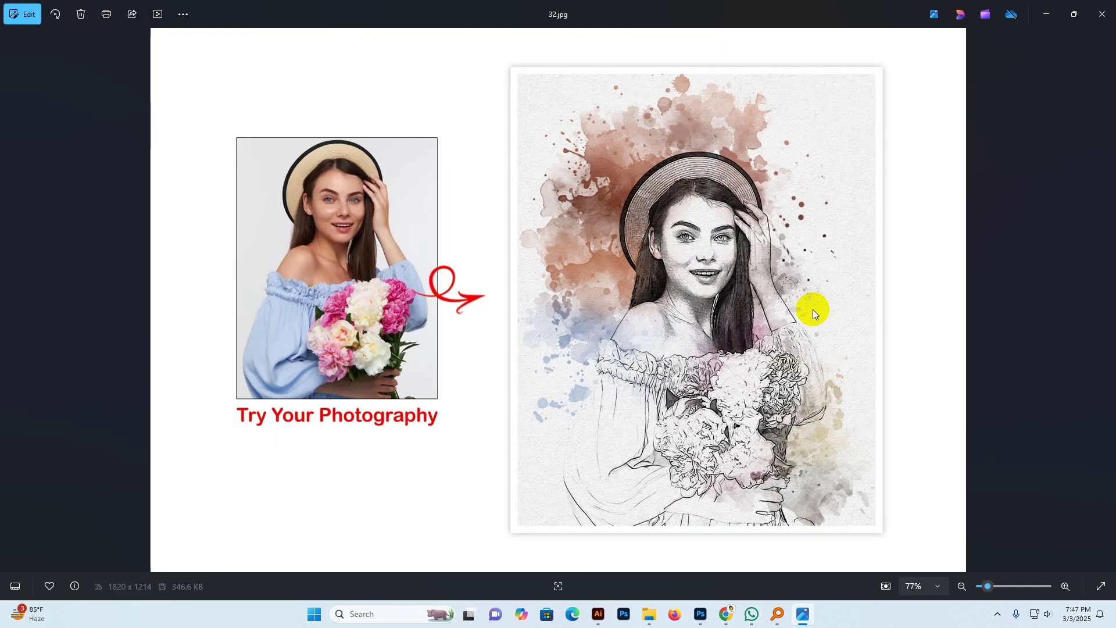
{"action": "key", "text": "Right"}
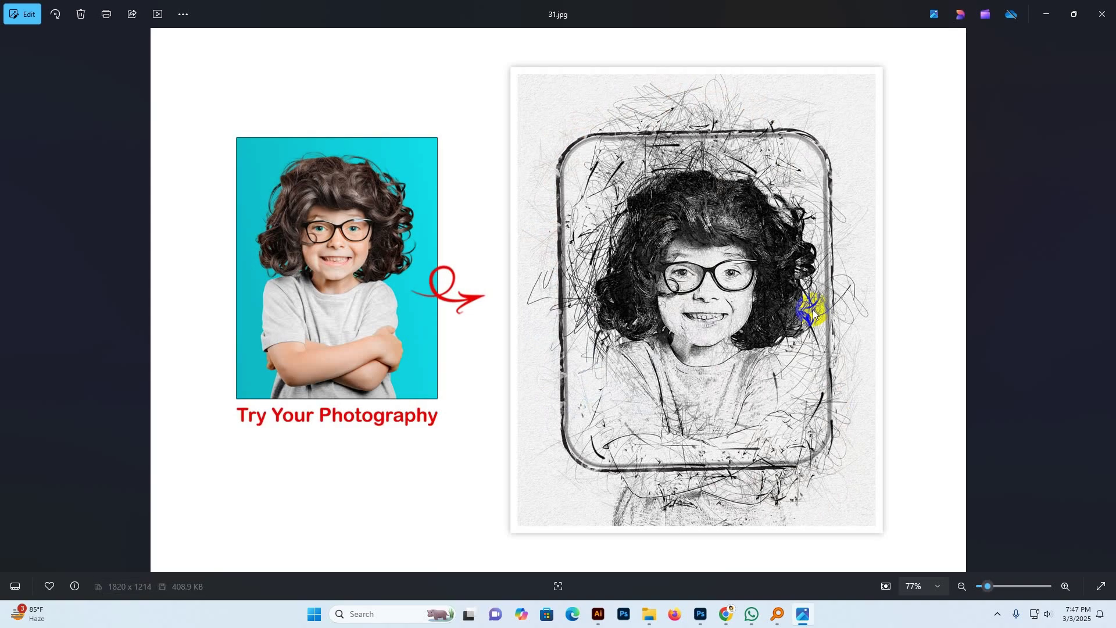
{"action": "key", "text": "Right"}
{"action": "key", "text": "Right"}
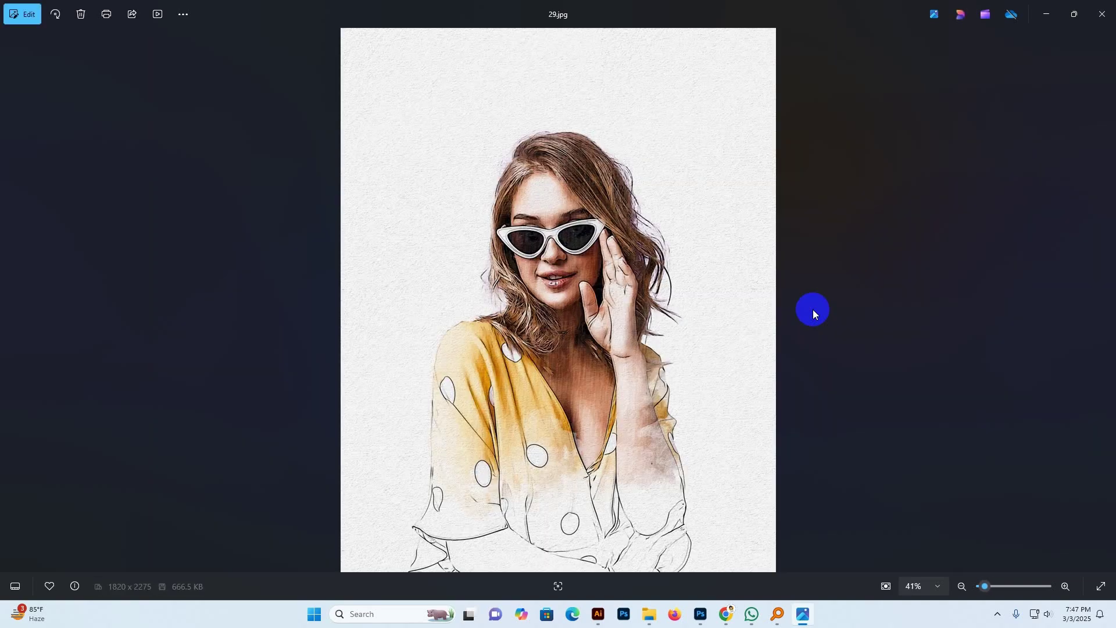
{"action": "key", "text": "Right"}
{"action": "key", "text": "Right"}
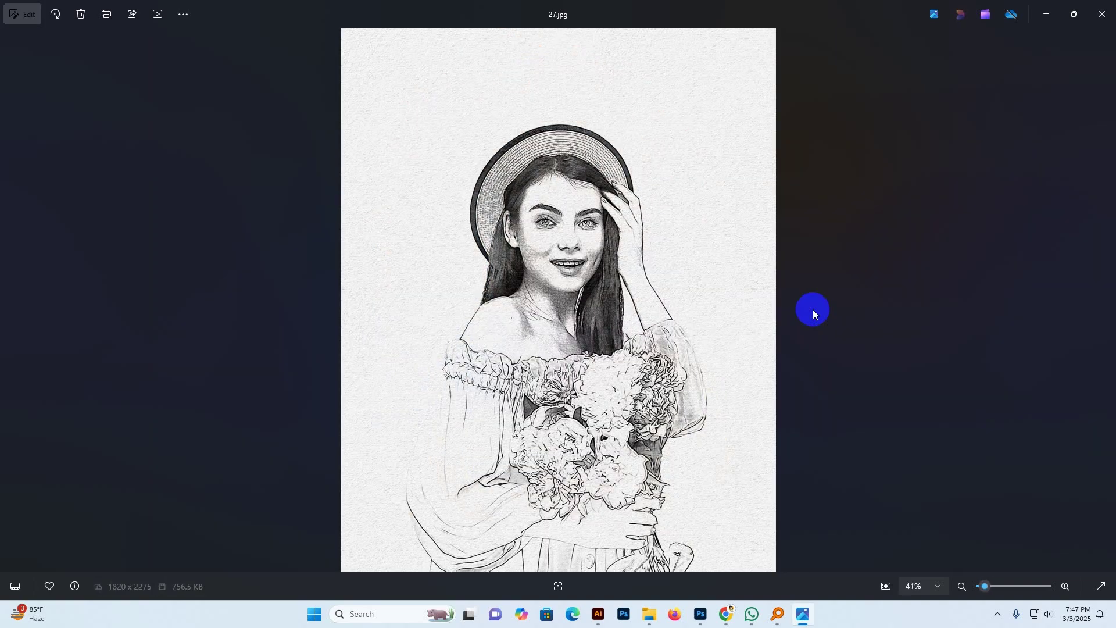
{"action": "key", "text": "Right"}
{"action": "key", "text": "Right"}
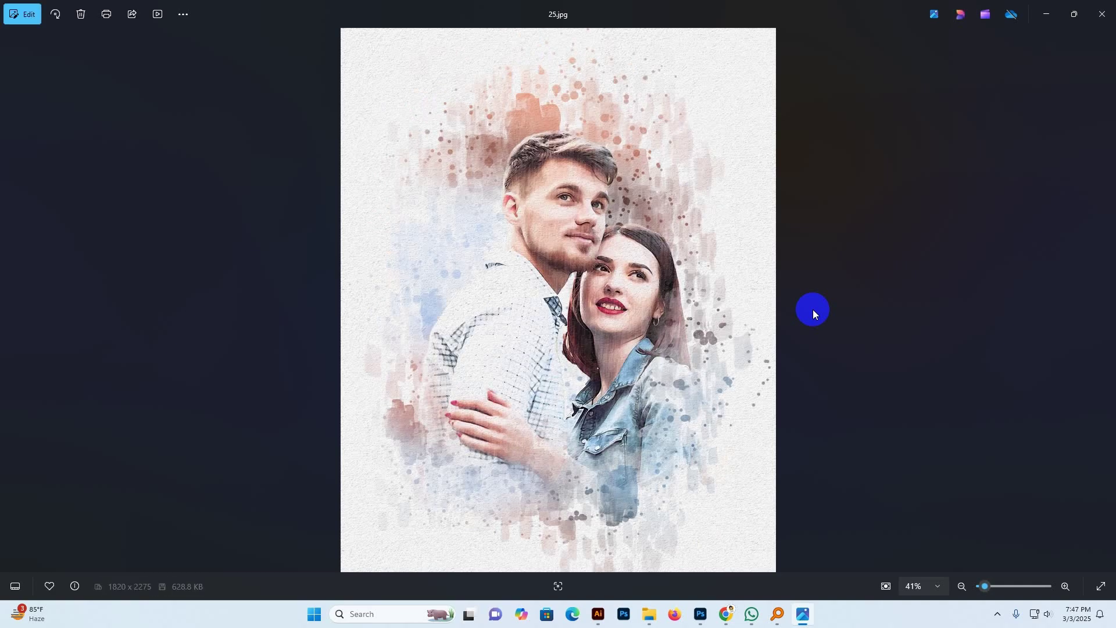
{"action": "key", "text": "Right"}
{"action": "key", "text": "Right"}
{"action": "key", "text": "Right"}
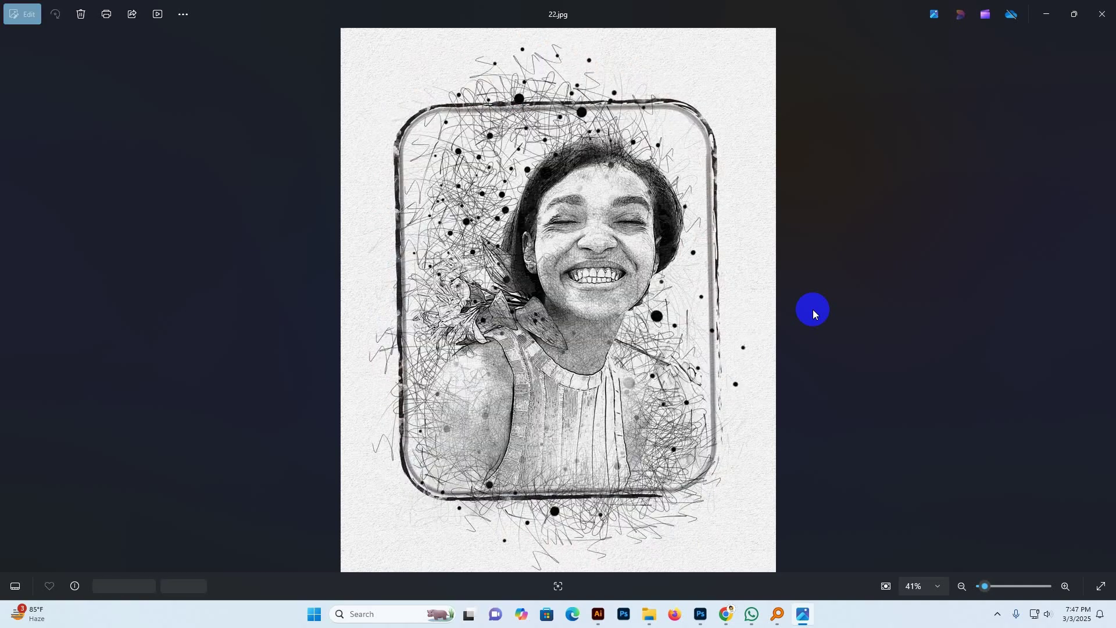
{"action": "key", "text": "Right"}
{"action": "key", "text": "Right"}
{"action": "key", "text": "Right"}
{"action": "key", "text": "Right"}
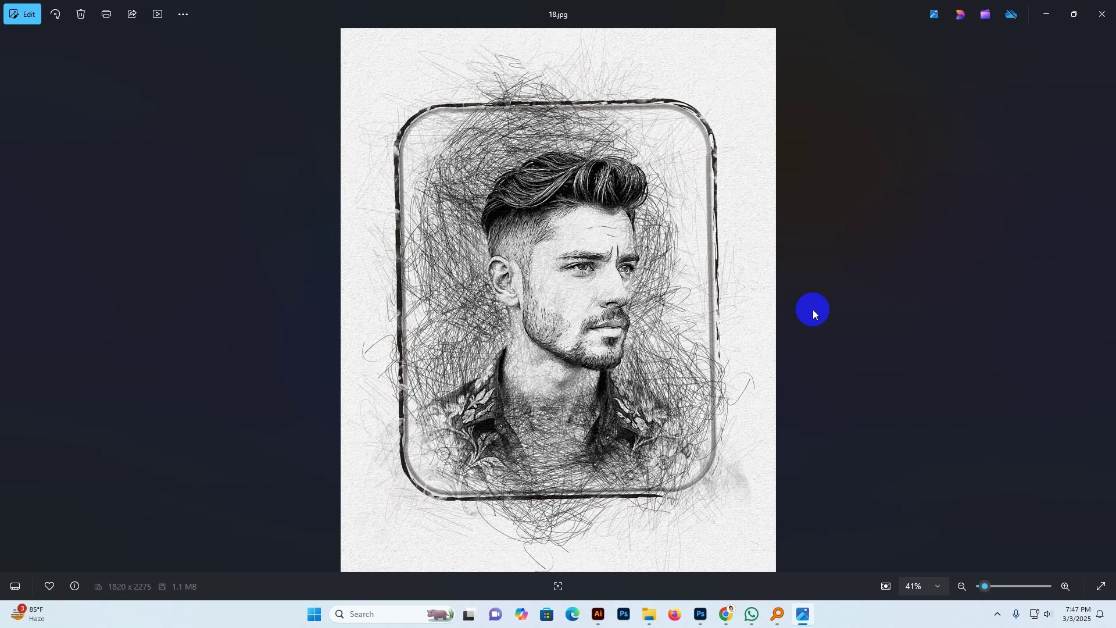
{"action": "key", "text": "Right"}
{"action": "key", "text": "Right"}
{"action": "key", "text": "Right"}
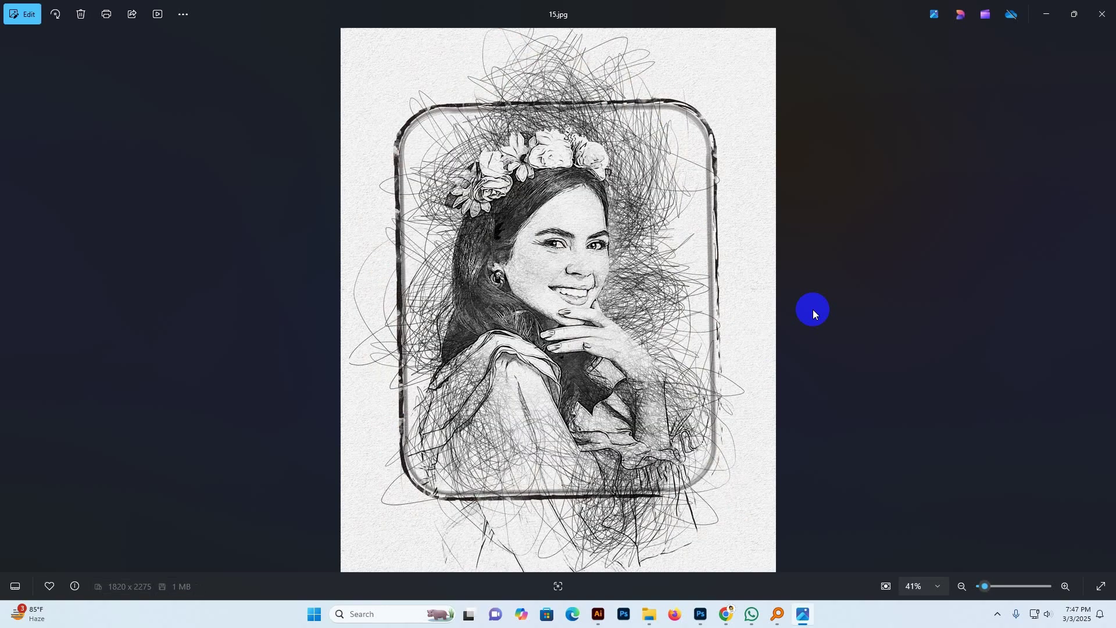
{"action": "key", "text": "Right"}
{"action": "key", "text": "Right"}
{"action": "key", "text": "Right"}
{"action": "key", "text": "Right"}
{"action": "key", "text": "Right"}
{"action": "key", "text": "Right"}
{"action": "key", "text": "Right"}
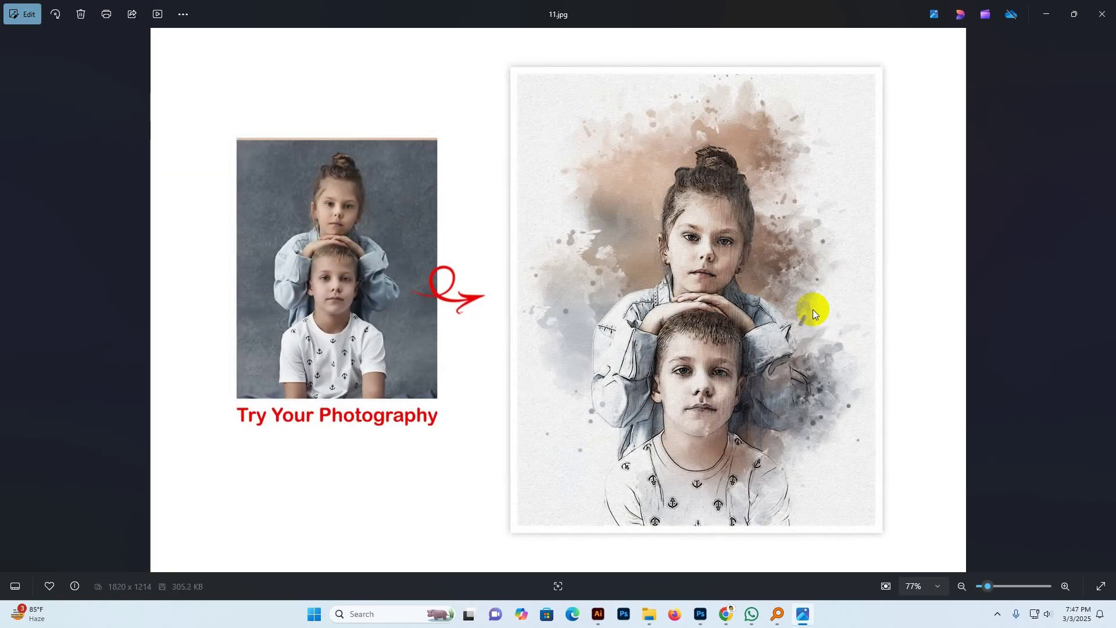
{"action": "key", "text": "Right"}
{"action": "key", "text": "Right"}
{"action": "key", "text": "Right"}
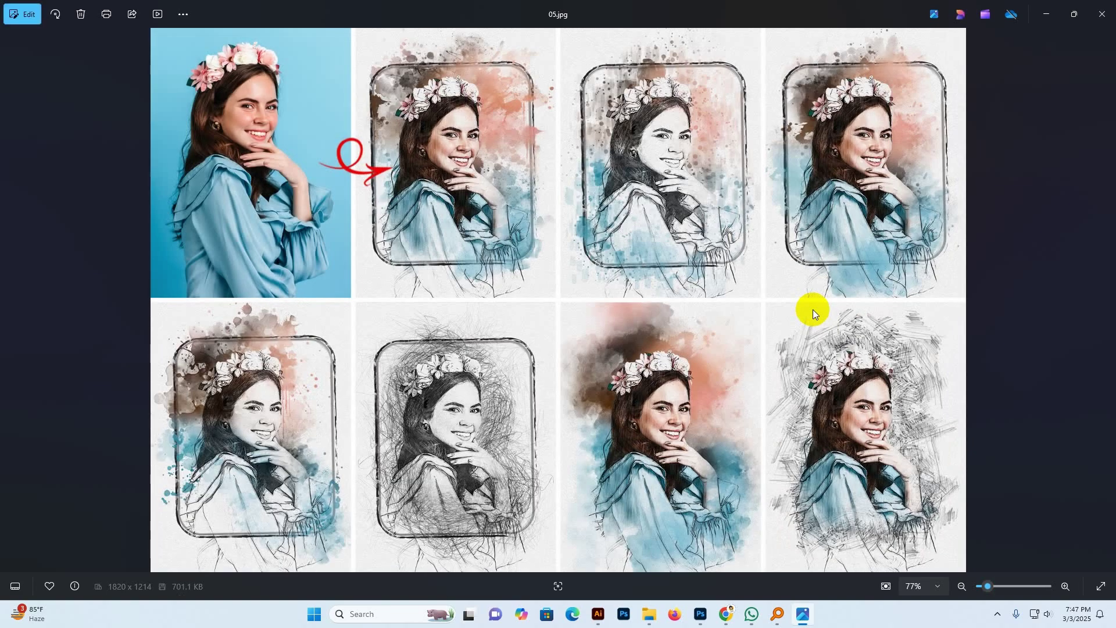
{"action": "key", "text": "Right"}
{"action": "key", "text": "Left"}
{"action": "key", "text": "Right"}
{"action": "key", "text": "Right"}
{"action": "key", "text": "Right"}
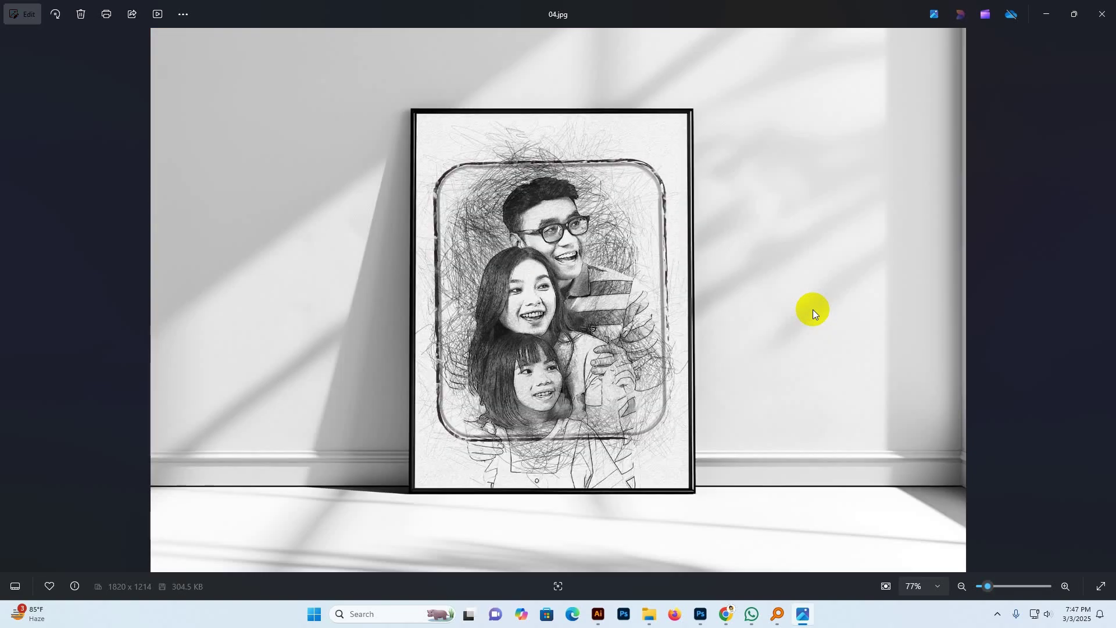
{"action": "key", "text": "Right"}
{"action": "key", "text": "Right"}
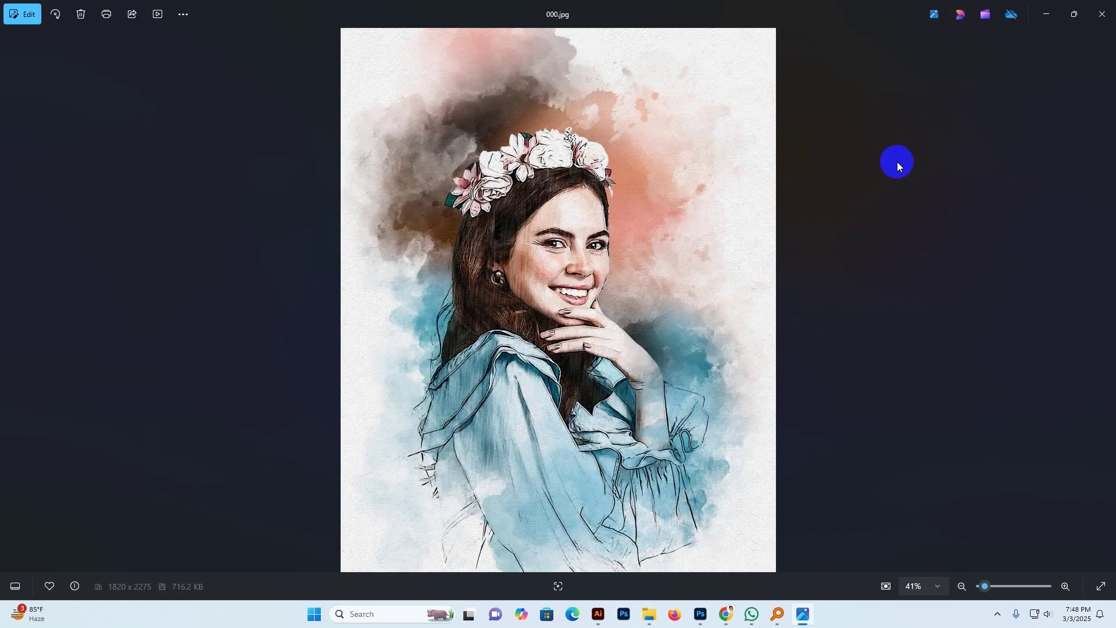
{"action": "left_click", "coordinate": [1102, 14]}
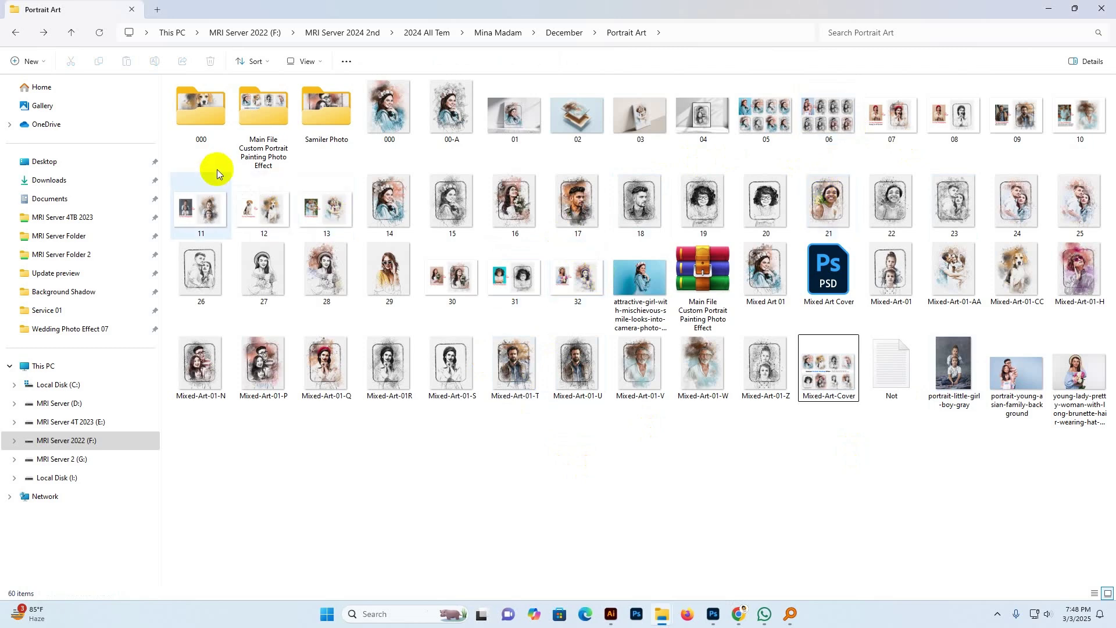
Open the help file in the Main File Custom Portrait Painting Photo Effect folder and examine its support contacts and product information
{"action": "double_click", "coordinate": [277, 119]}
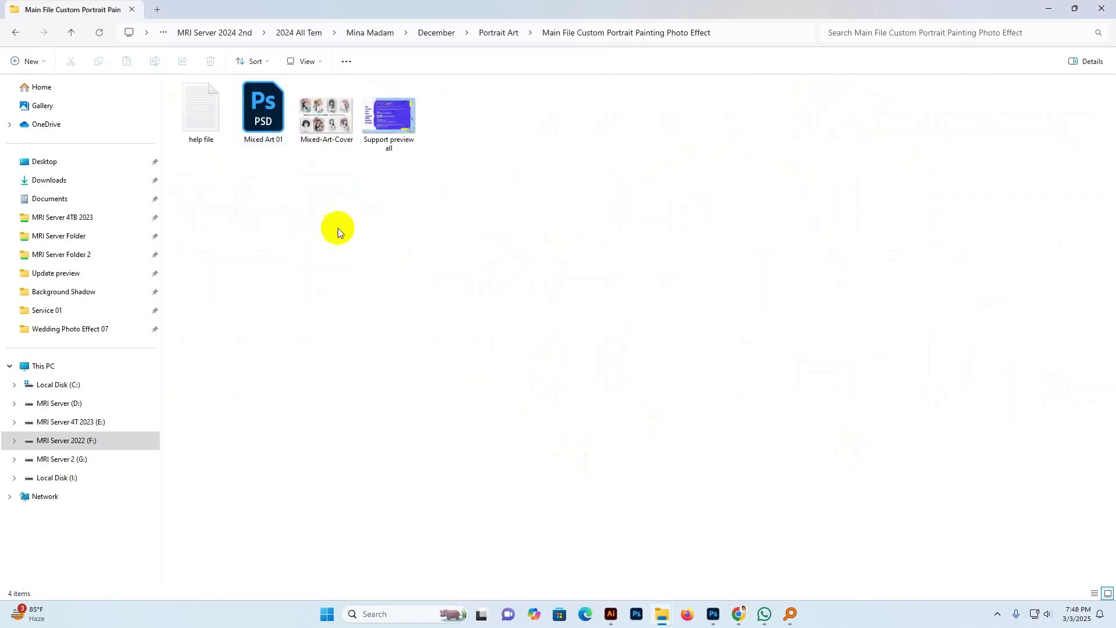
{"action": "double_click", "coordinate": [220, 124]}
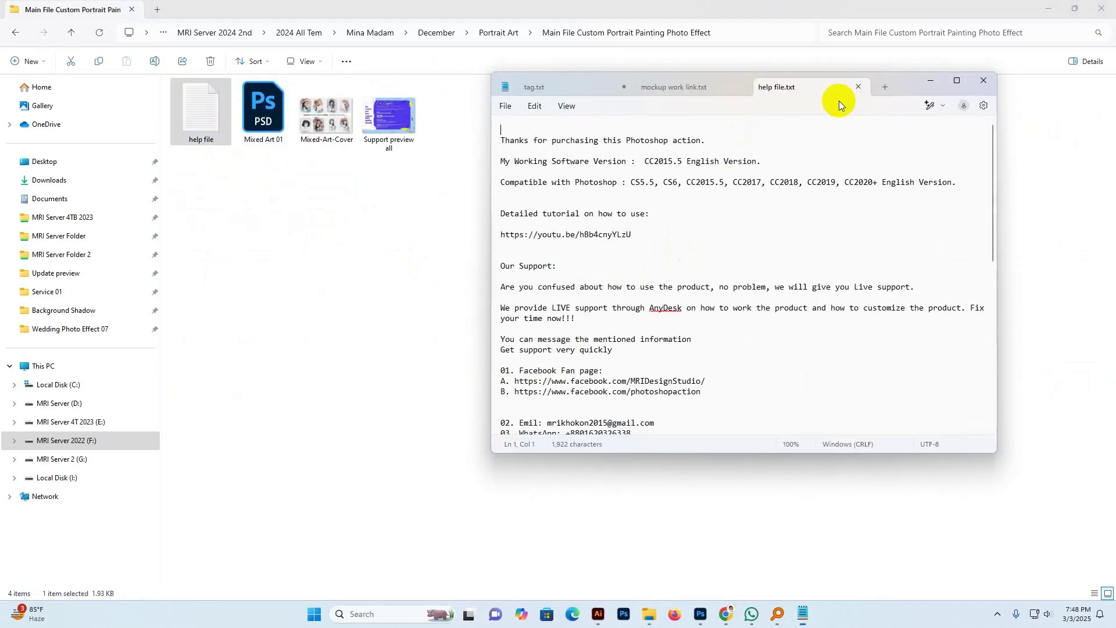
{"action": "left_click_drag", "start_coordinate": [908, 93], "coordinate": [823, 94]}
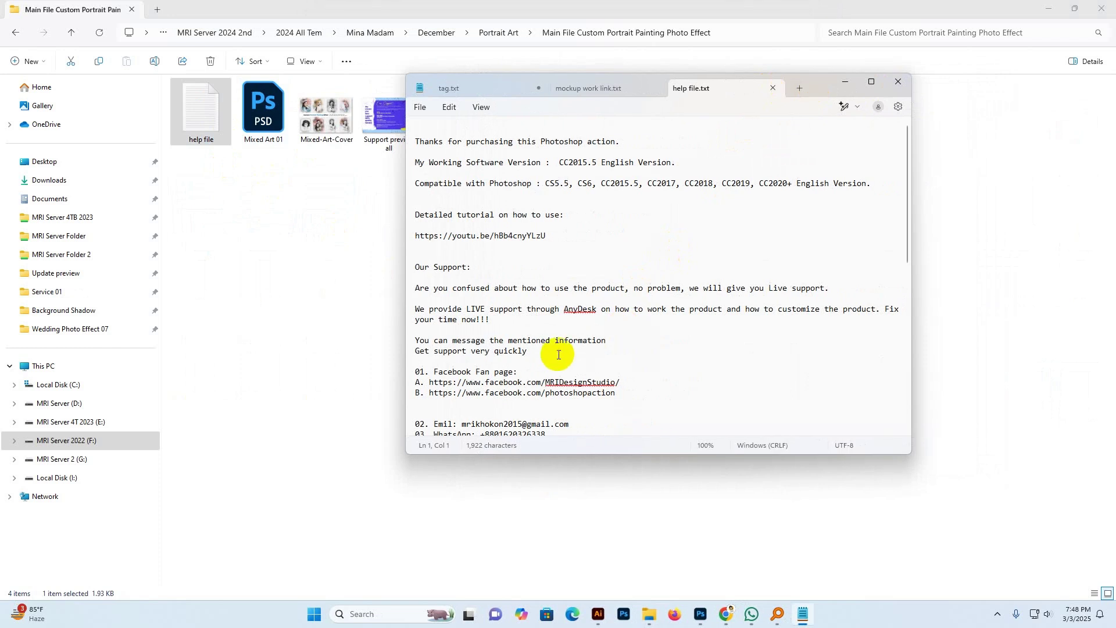
{"action": "scroll", "coordinate": [511, 272], "scroll_direction": "down", "scroll_amount": 2}
{"action": "scroll", "coordinate": [517, 302], "scroll_direction": "down", "scroll_amount": 2}
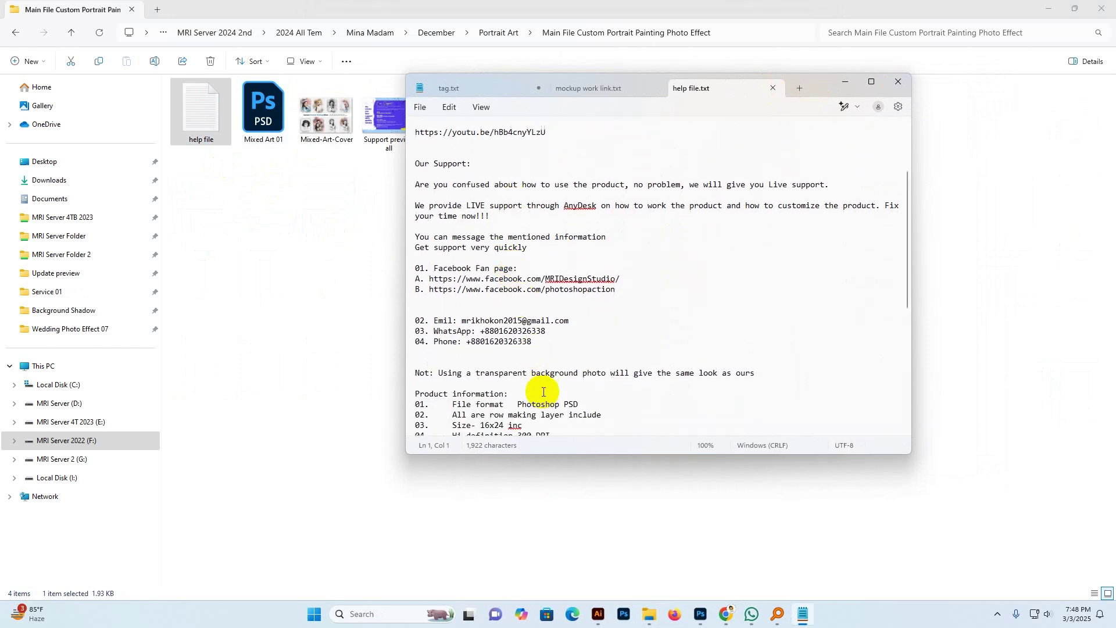
{"action": "scroll", "coordinate": [526, 291], "scroll_direction": "up", "scroll_amount": 1}
{"action": "scroll", "coordinate": [521, 329], "scroll_direction": "down", "scroll_amount": 2}
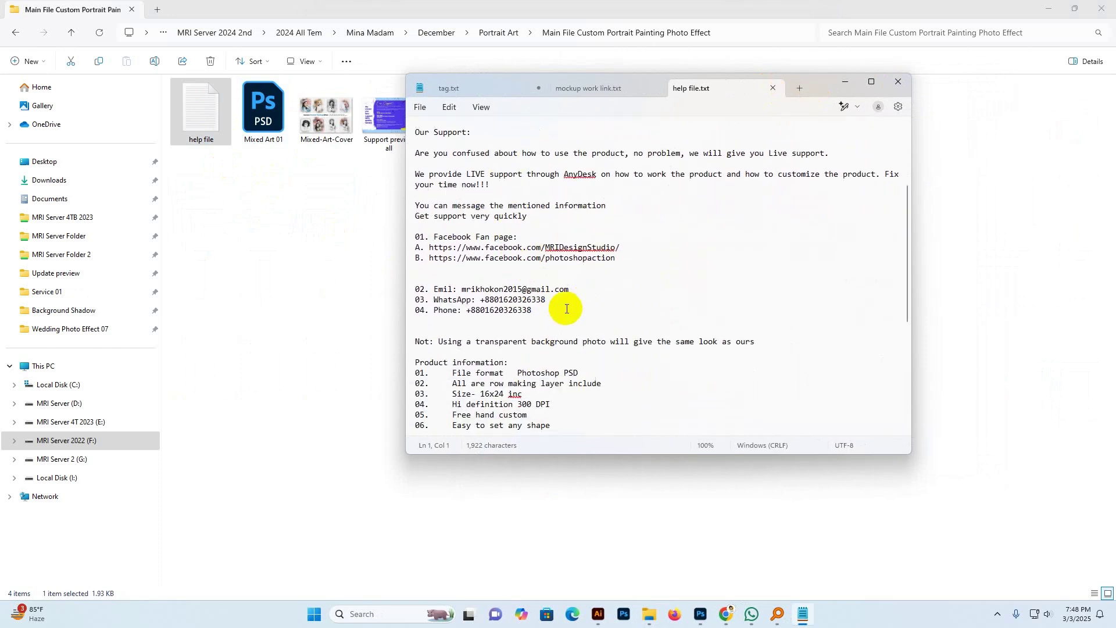
{"action": "left_click_drag", "start_coordinate": [553, 316], "coordinate": [423, 187]}
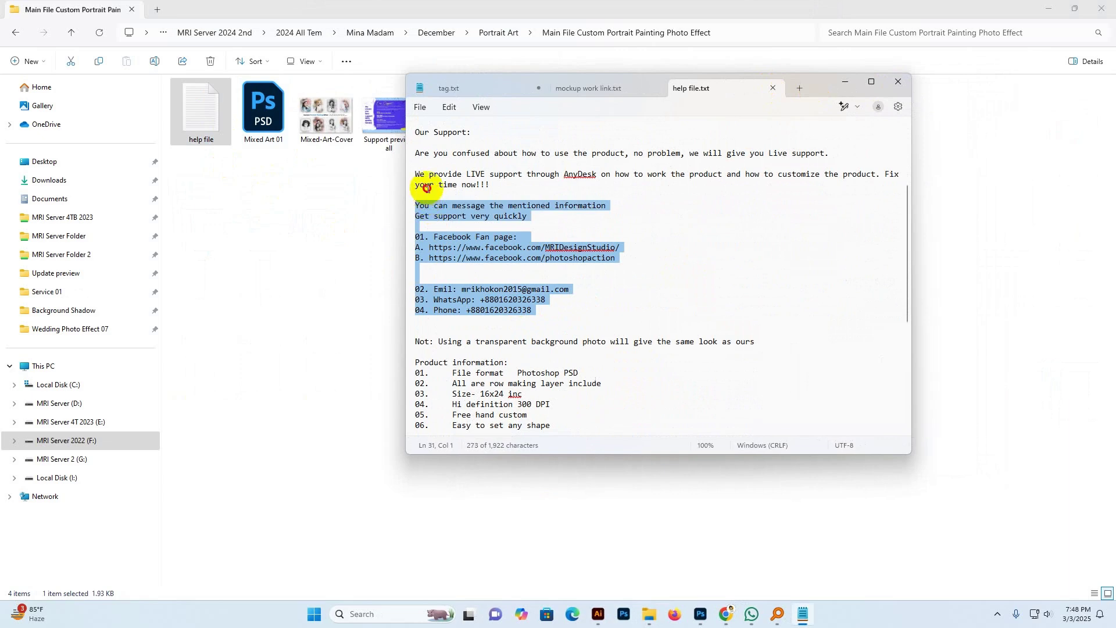
Review the support contact details, product information, usage and lifetime update sections in the help file, and put its window away
{"action": "left_click", "coordinate": [561, 301]}
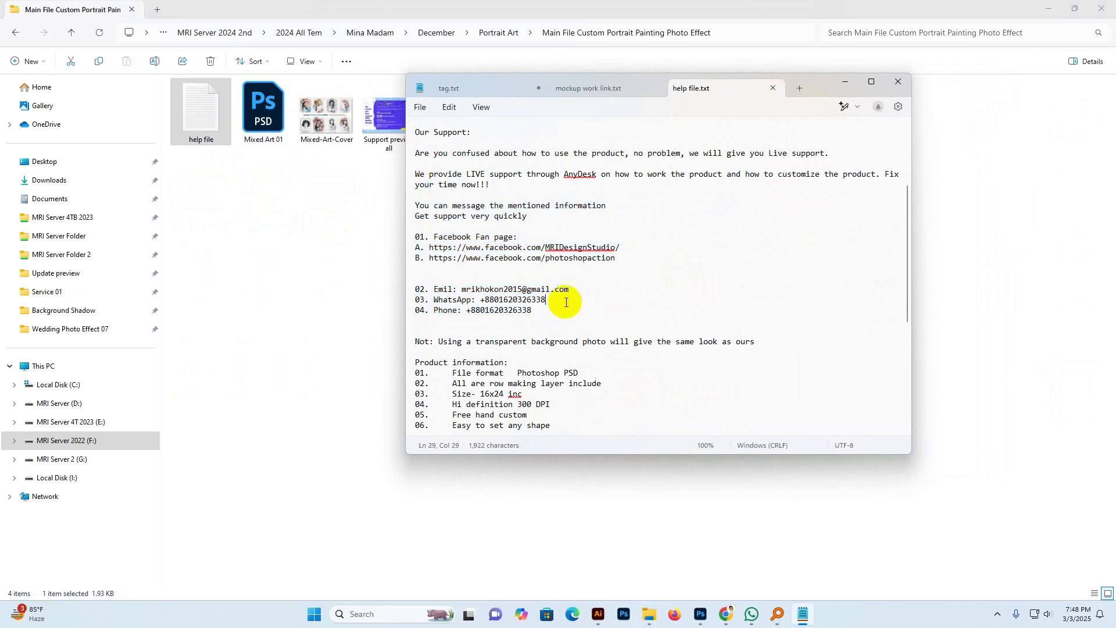
{"action": "left_click_drag", "start_coordinate": [558, 302], "coordinate": [480, 301]}
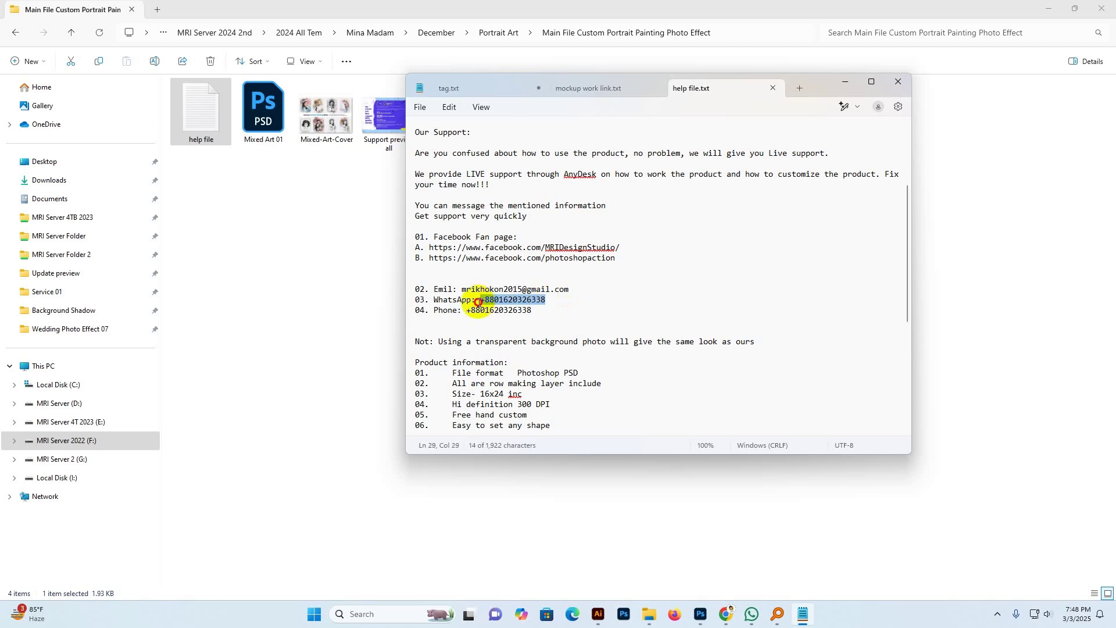
{"action": "left_click_drag", "start_coordinate": [621, 248], "coordinate": [503, 247]}
{"action": "left_click", "coordinate": [543, 289]}
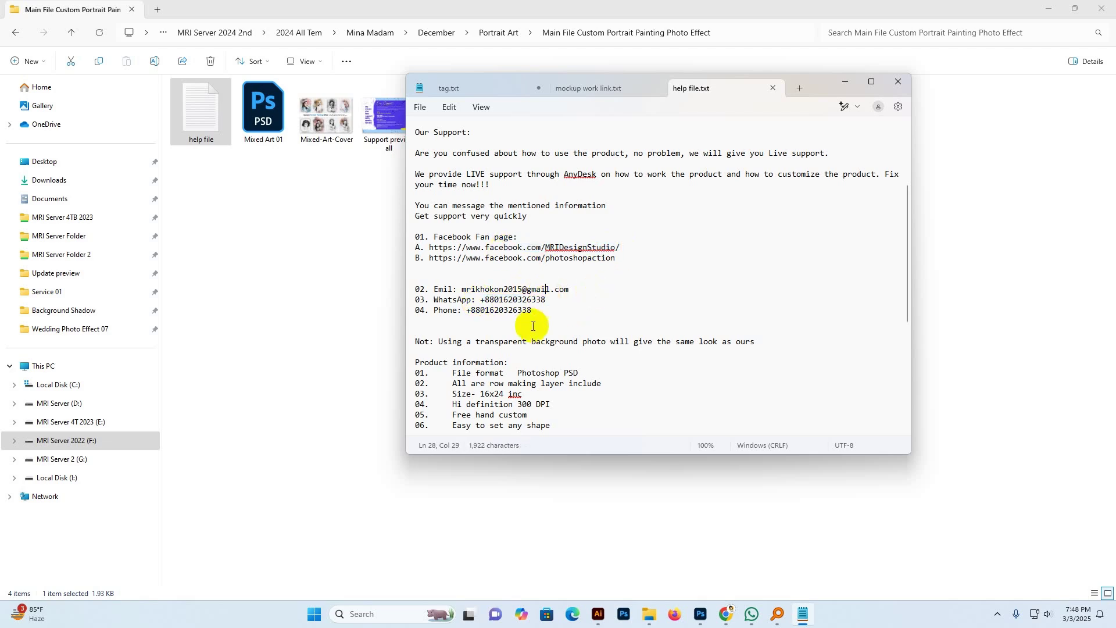
{"action": "scroll", "coordinate": [529, 302], "scroll_direction": "down", "scroll_amount": 5}
{"action": "scroll", "coordinate": [558, 343], "scroll_direction": "down", "scroll_amount": 3}
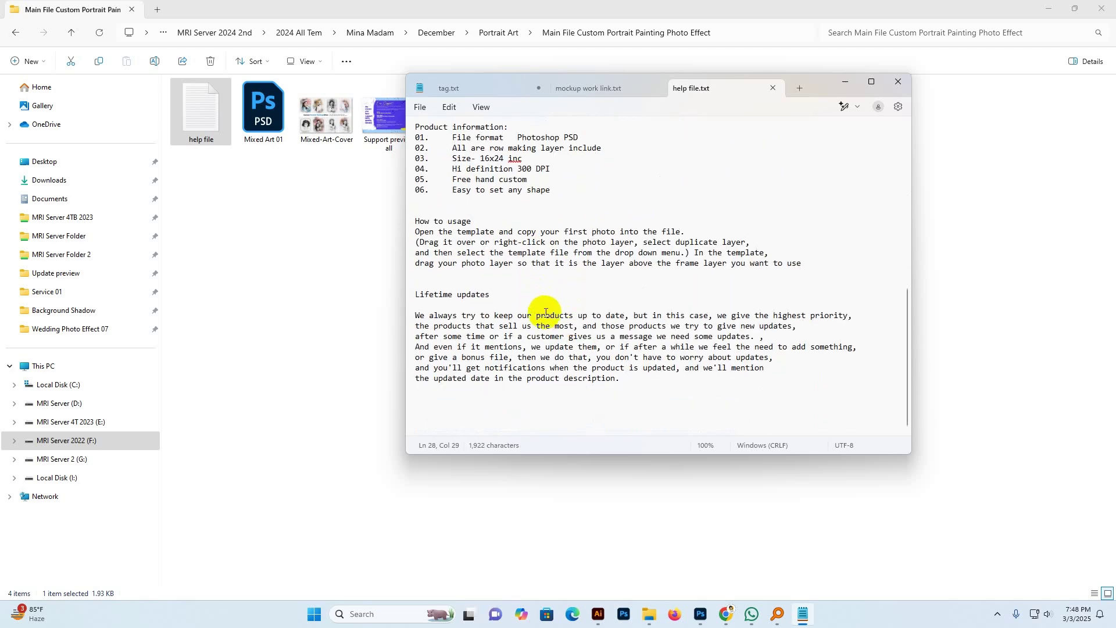
{"action": "scroll", "coordinate": [531, 309], "scroll_direction": "up", "scroll_amount": 5}
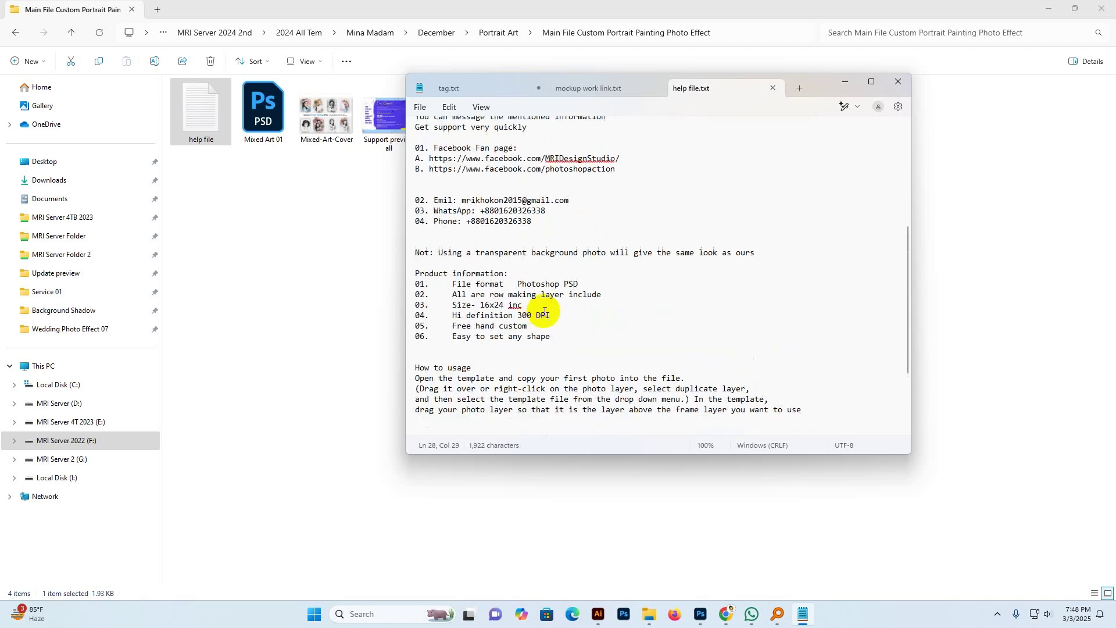
{"action": "left_click", "coordinate": [844, 86]}
View the Support preview all image with the support and hiring details, and close the viewer
{"action": "left_click", "coordinate": [320, 119]}
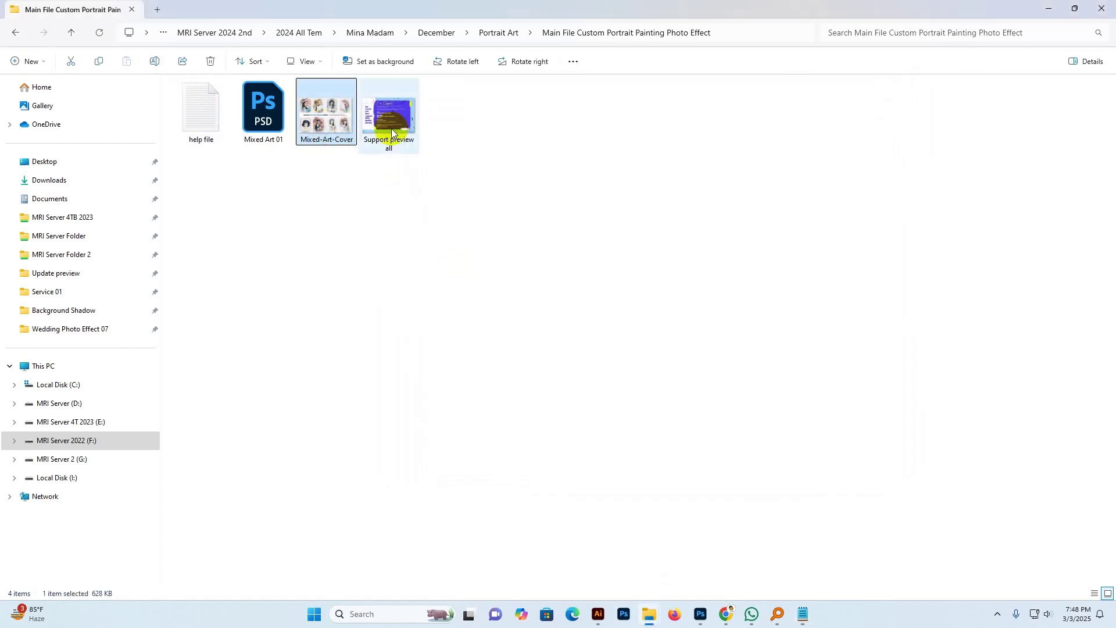
{"action": "double_click", "coordinate": [391, 133]}
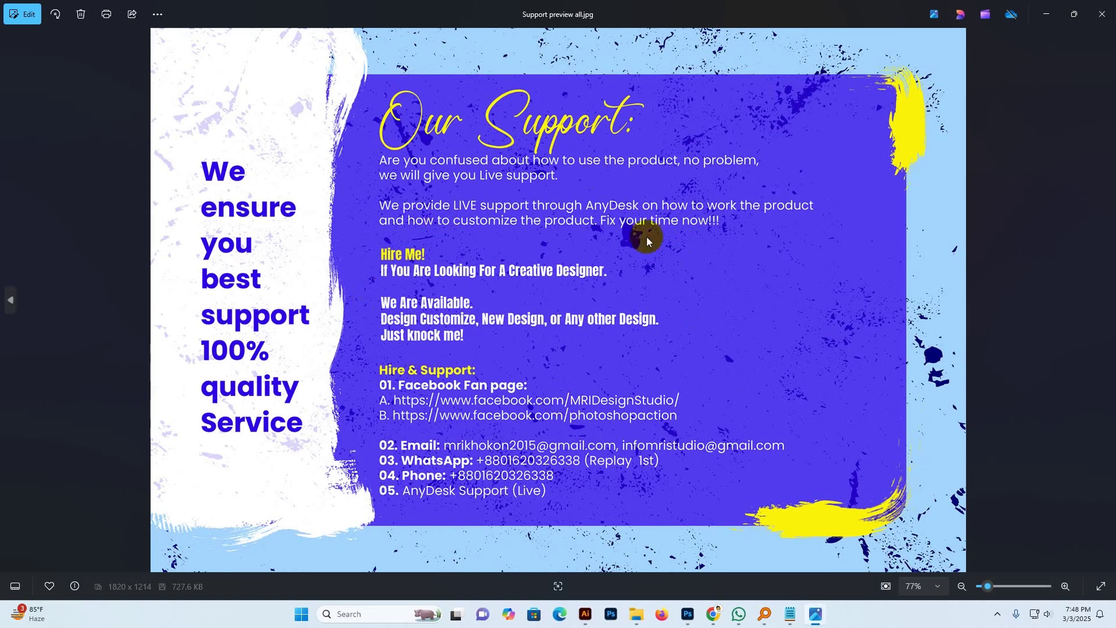
{"action": "left_click", "coordinate": [1102, 18]}
Open Mixed Art 01.psd in Photoshop and open the contents of its Your Photo Replace Here smart object
{"action": "left_click", "coordinate": [272, 139]}
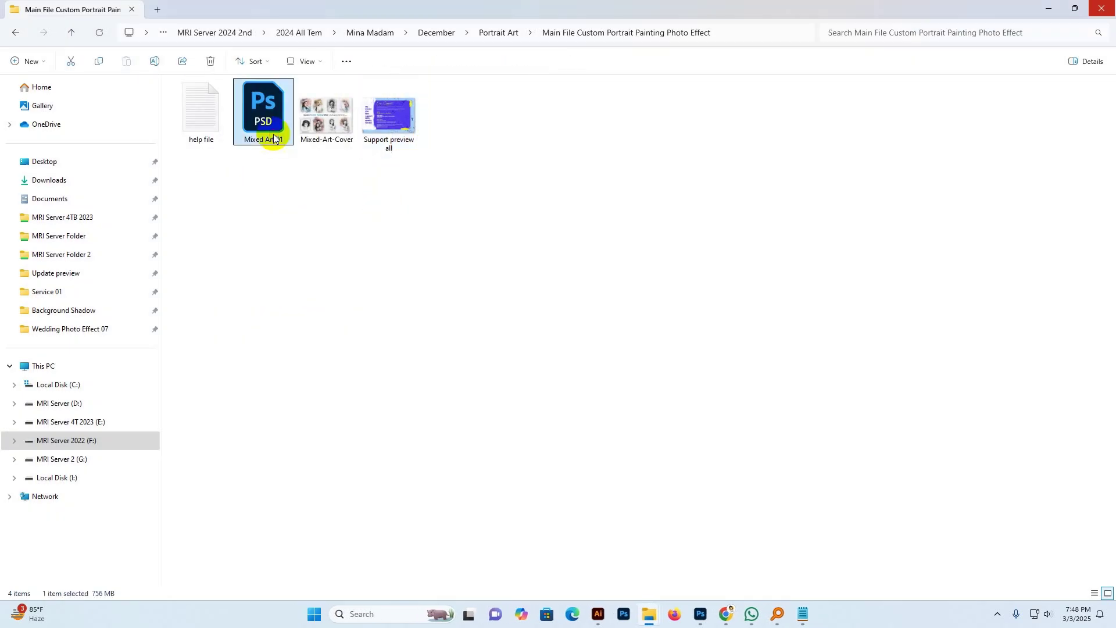
{"action": "left_click_drag", "start_coordinate": [271, 131], "coordinate": [560, 112]}
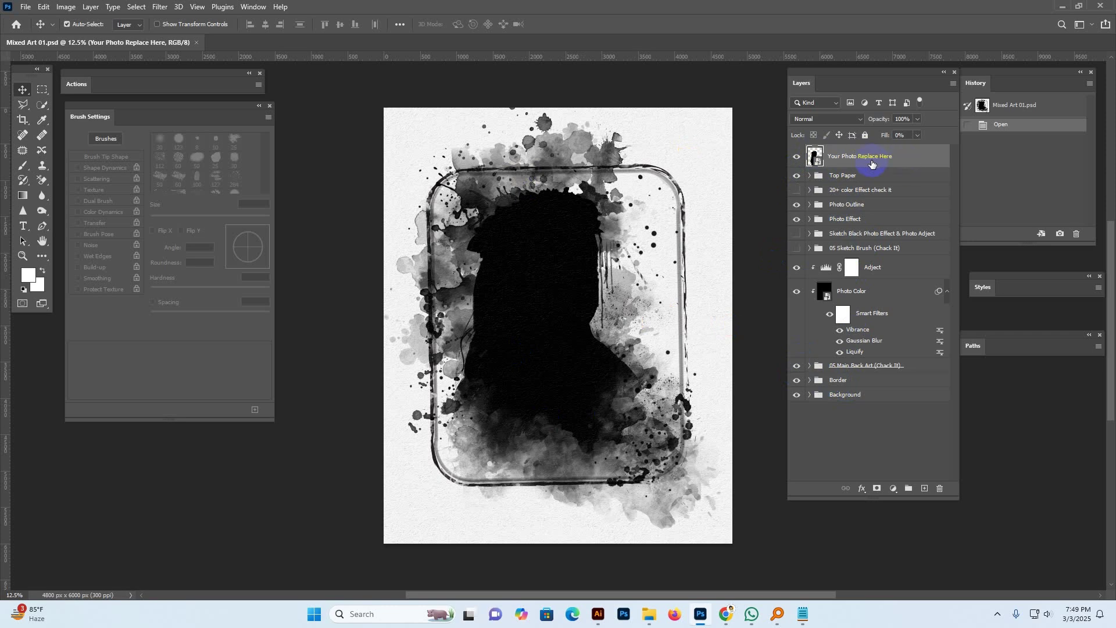
{"action": "double_click", "coordinate": [815, 155]}
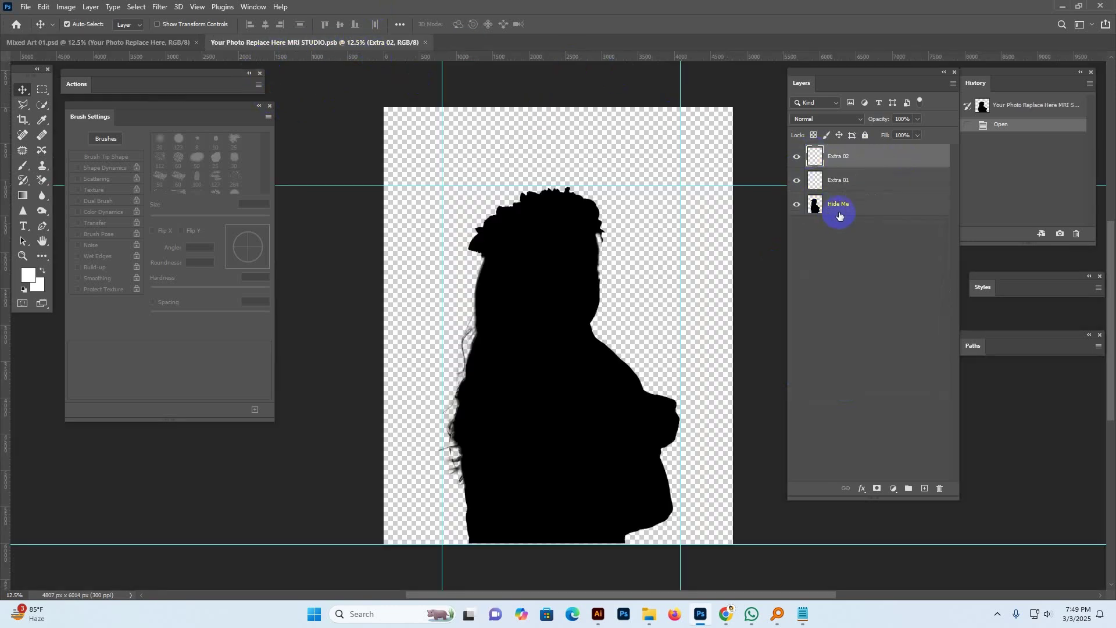
Toggle the visibility of the Hide Me layer off and on to check the placeholder silhouette
{"action": "left_click", "coordinate": [807, 208]}
{"action": "left_click", "coordinate": [796, 205]}
{"action": "left_click", "coordinate": [797, 204]}
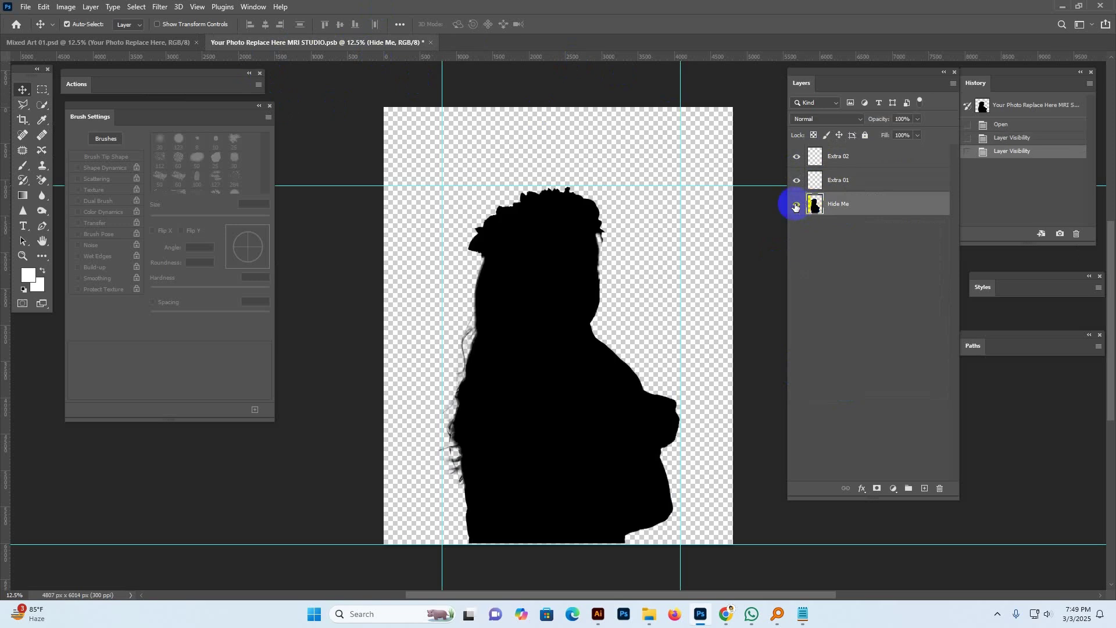
{"action": "left_click", "coordinate": [796, 204]}
{"action": "left_click", "coordinate": [796, 204]}
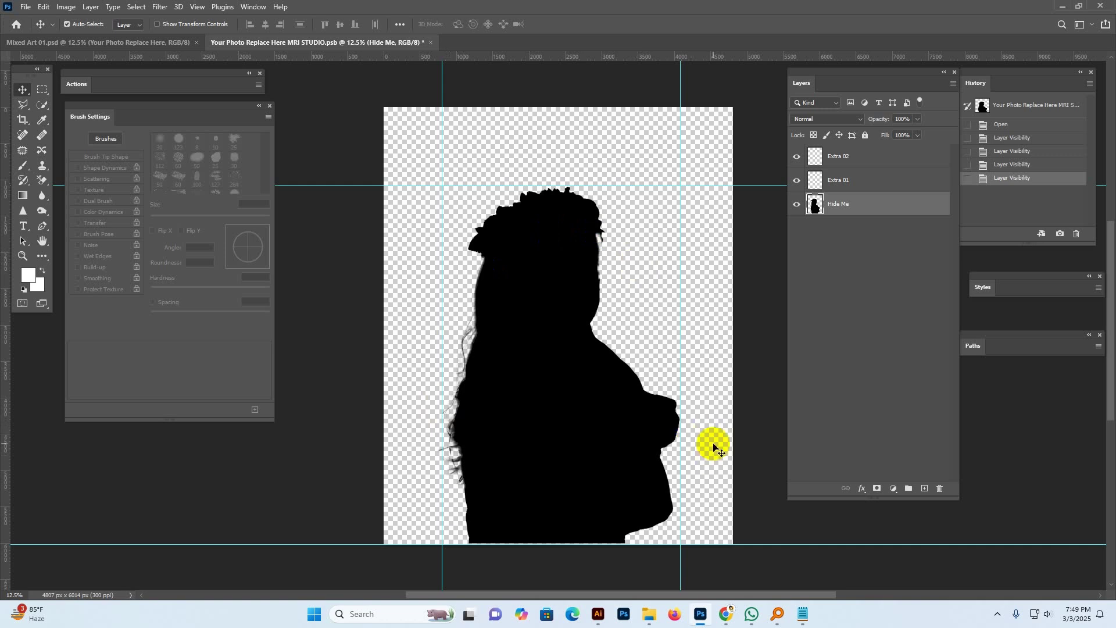
Open the attractive-girl photo with the flower crown from the Portrait Art folder in Photoshop and show the whole image
{"action": "mouse_move", "coordinate": [649, 614]}
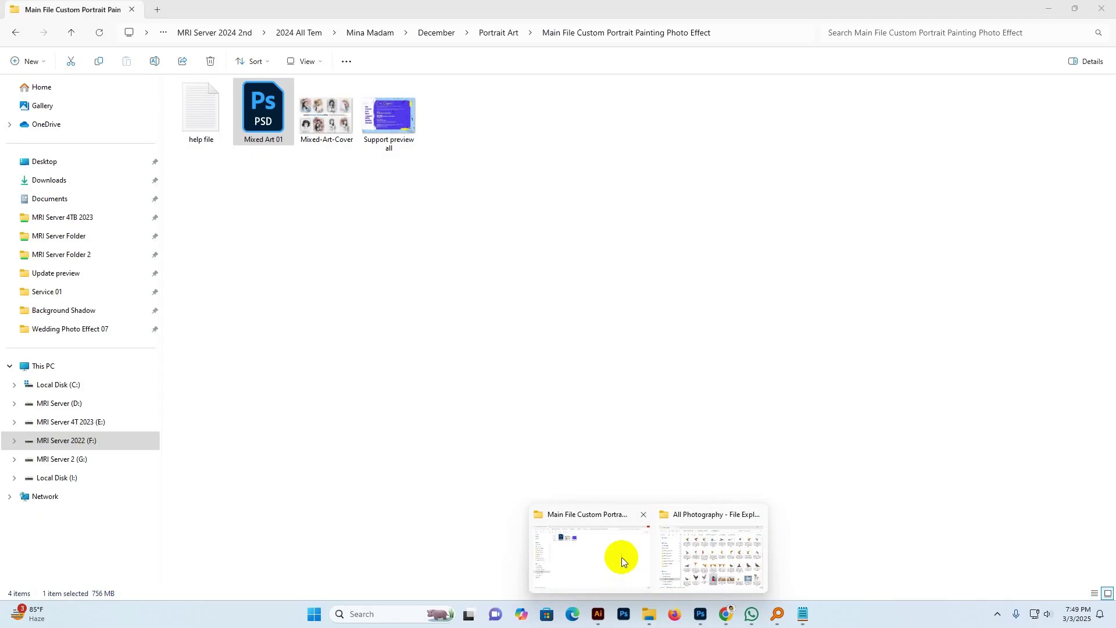
{"action": "left_click", "coordinate": [622, 557]}
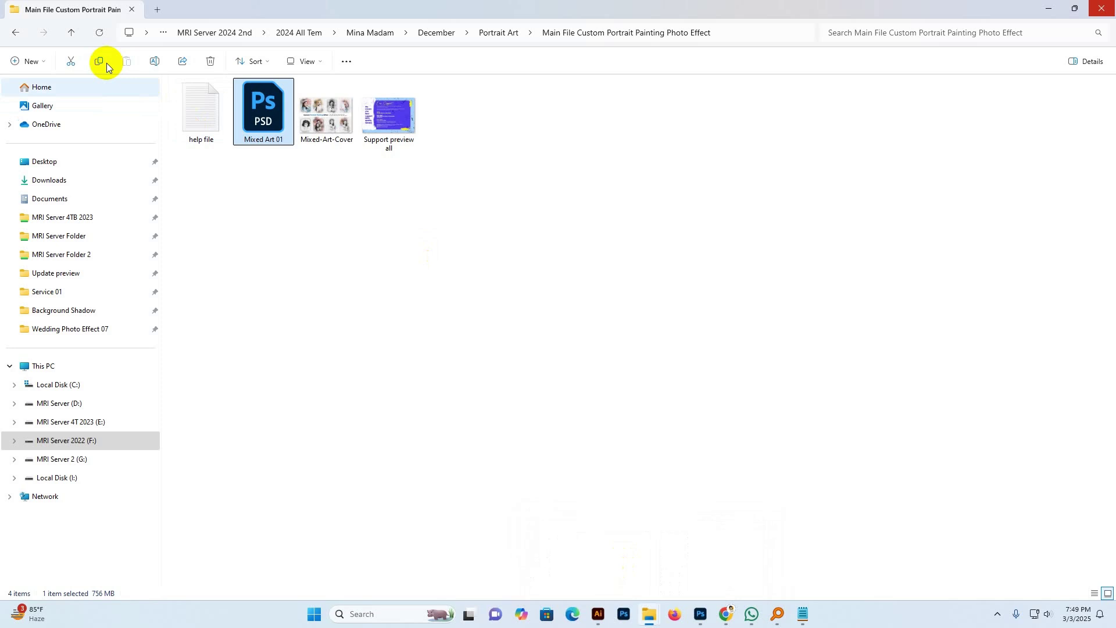
{"action": "left_click", "coordinate": [72, 33]}
{"action": "left_click", "coordinate": [977, 472]}
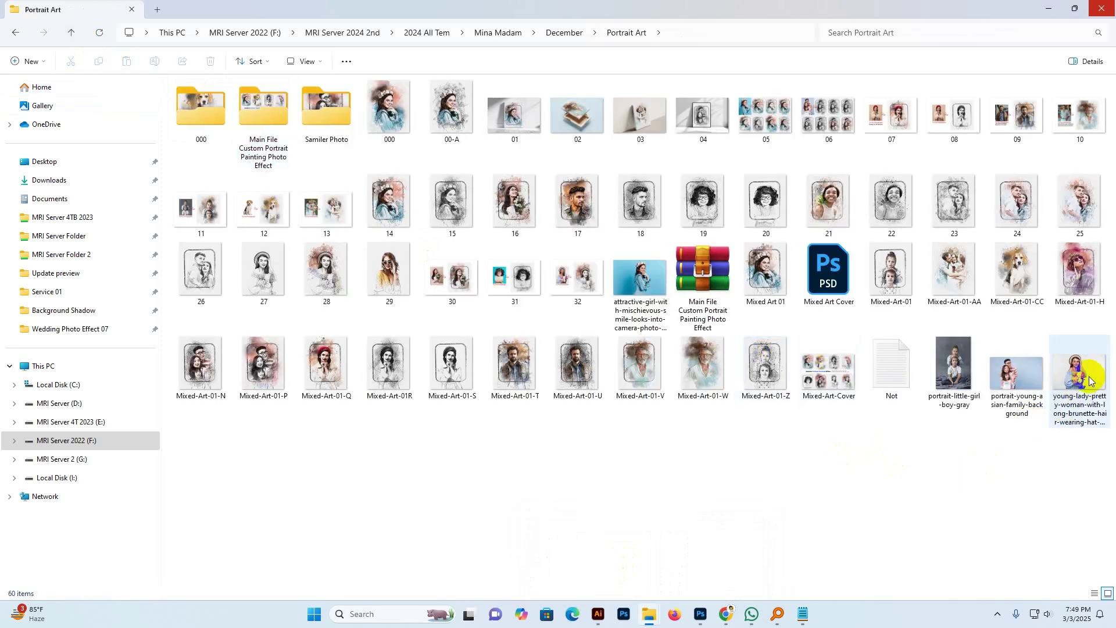
{"action": "left_click", "coordinate": [1084, 385]}
{"action": "left_click_drag", "start_coordinate": [911, 502], "coordinate": [846, 443]}
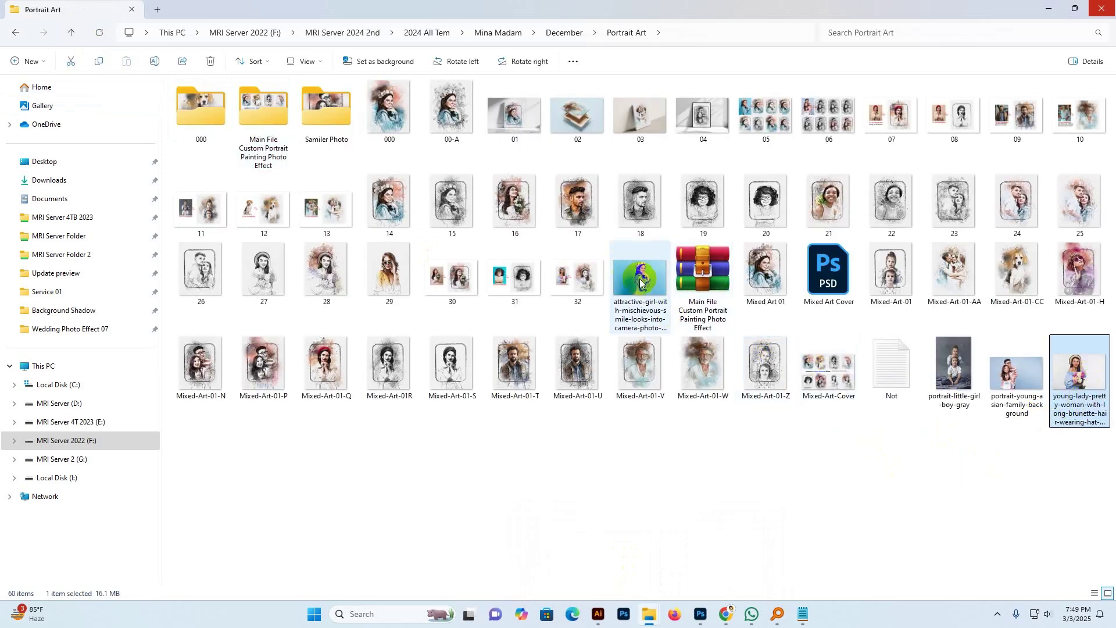
{"action": "left_click_drag", "start_coordinate": [639, 279], "coordinate": [744, 51]}
{"action": "key", "text": "z"}
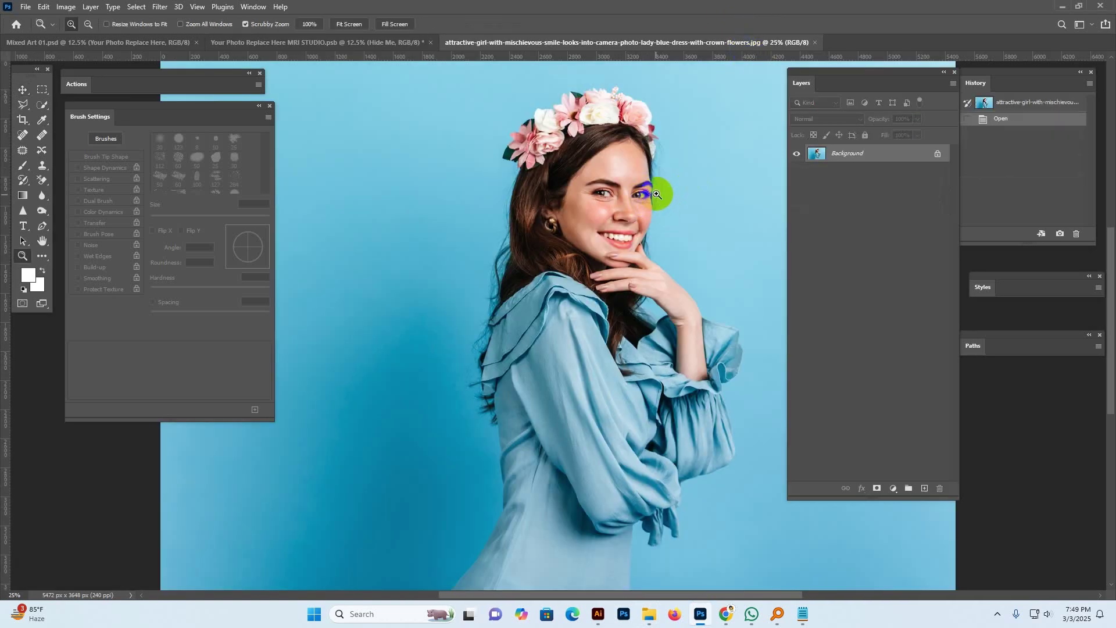
{"action": "left_click", "coordinate": [663, 185], "text": "alt"}
{"action": "left_click_drag", "start_coordinate": [678, 180], "coordinate": [611, 241]}
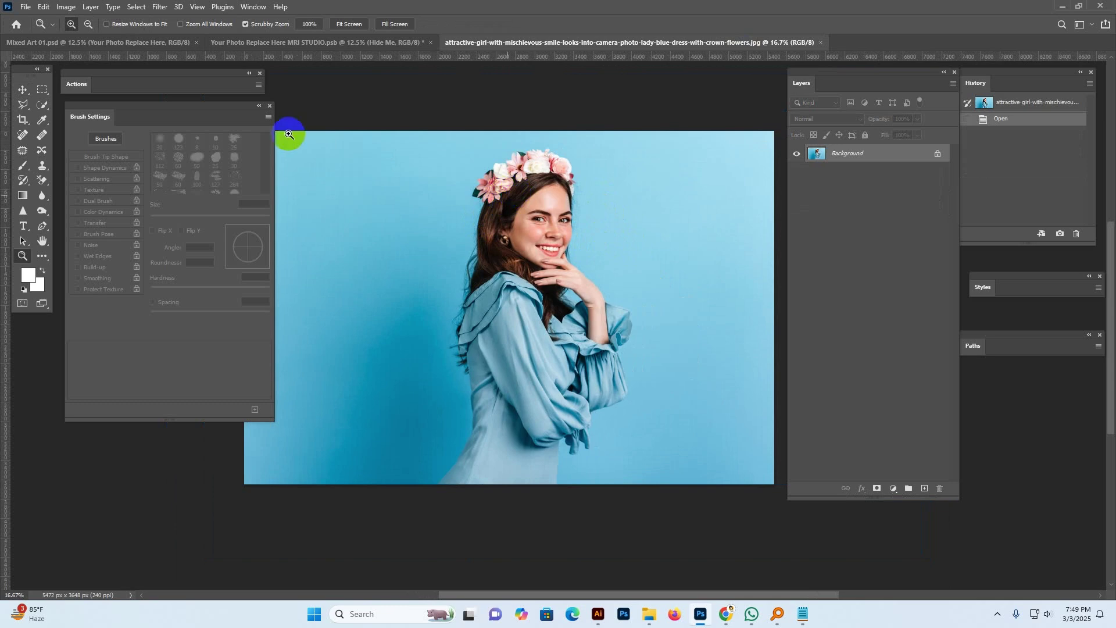
Select the woman in the photo with Select Subject and add a layer mask that hides the blue background
{"action": "left_click", "coordinate": [136, 7]}
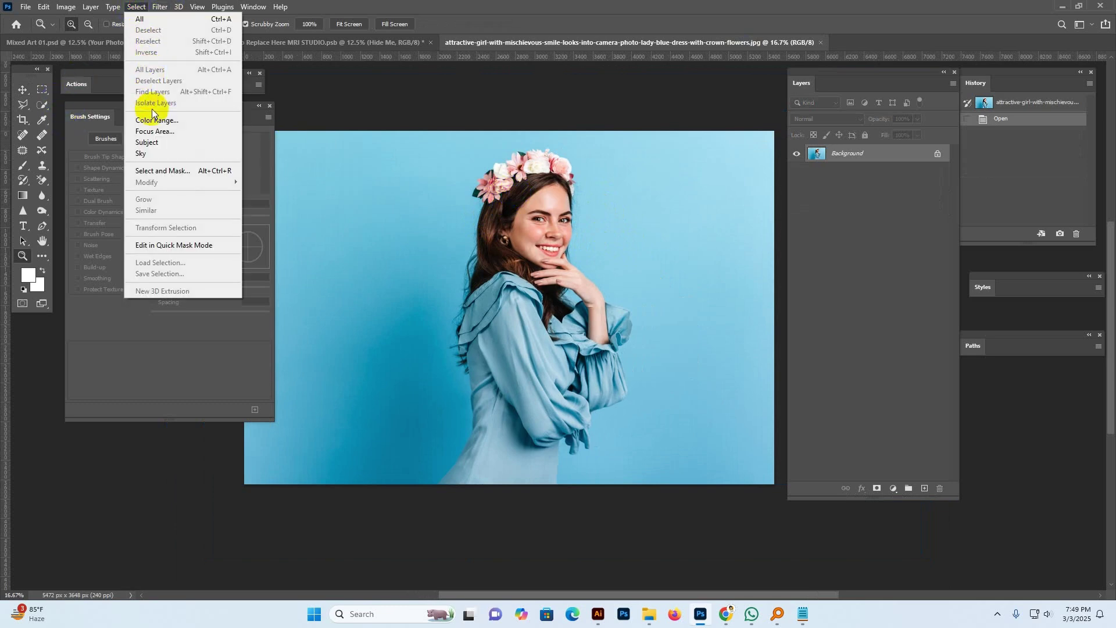
{"action": "left_click", "coordinate": [153, 143]}
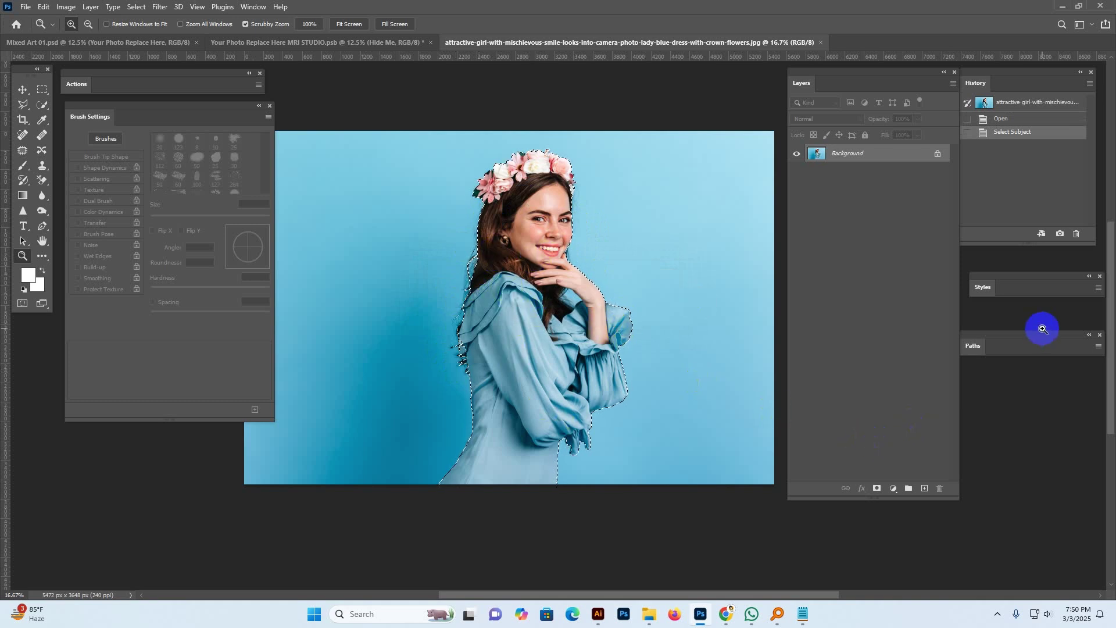
{"action": "left_click", "coordinate": [877, 488]}
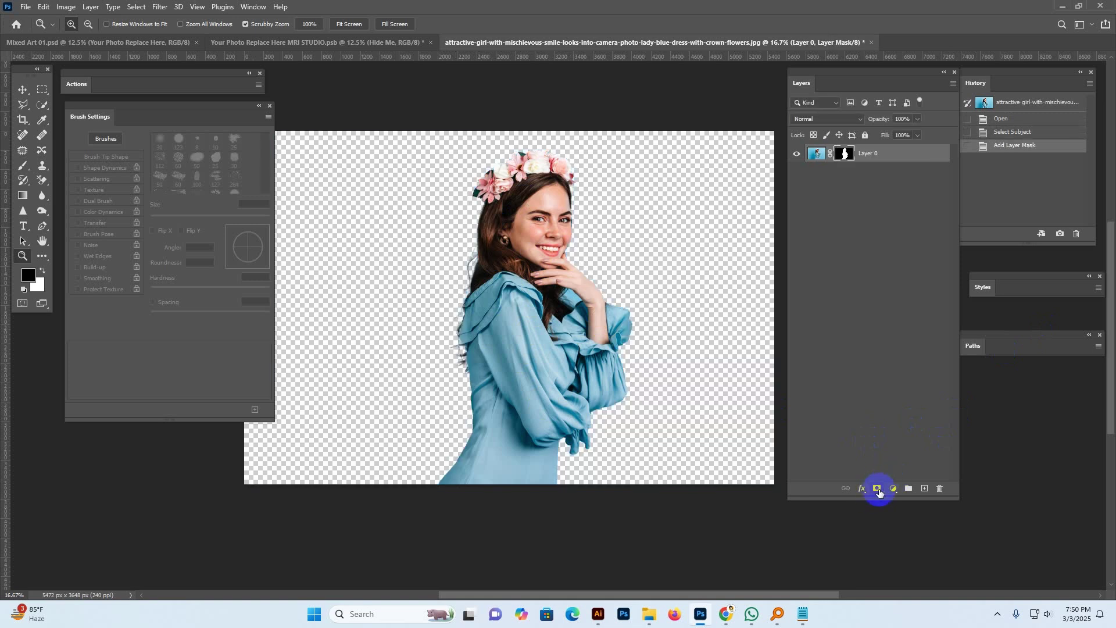
Transfer the masked woman with the Move tool into the Your Photo Replace Here document, above the Hide Me layer
{"action": "left_click", "coordinate": [895, 174]}
{"action": "left_click", "coordinate": [23, 90]}
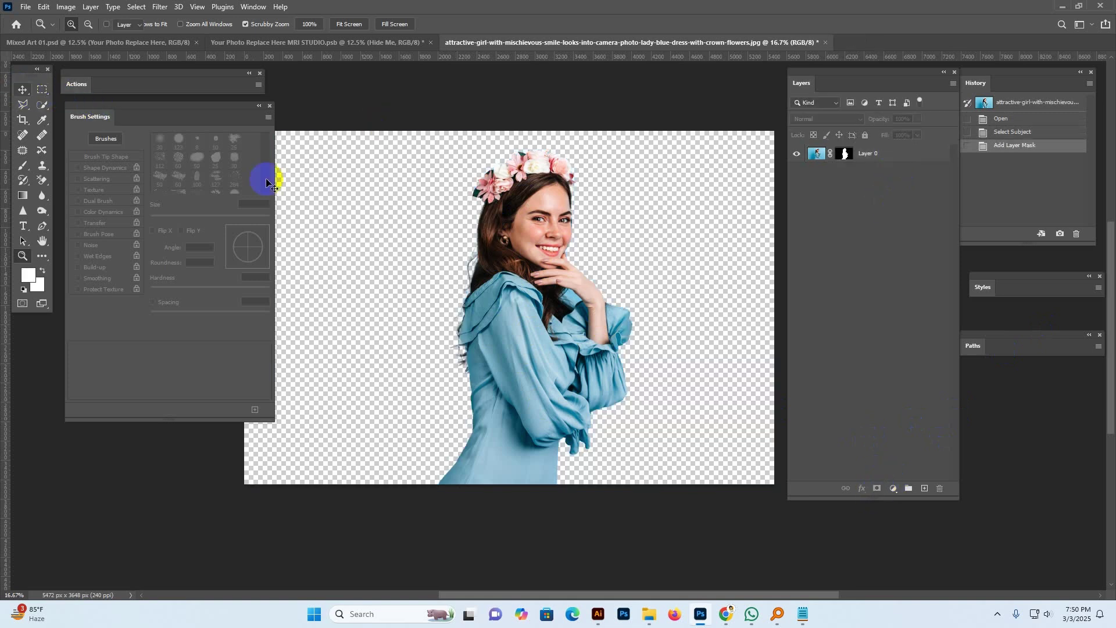
{"action": "left_click_drag", "start_coordinate": [545, 220], "coordinate": [705, 312]}
{"action": "left_click_drag", "start_coordinate": [715, 361], "coordinate": [579, 379]}
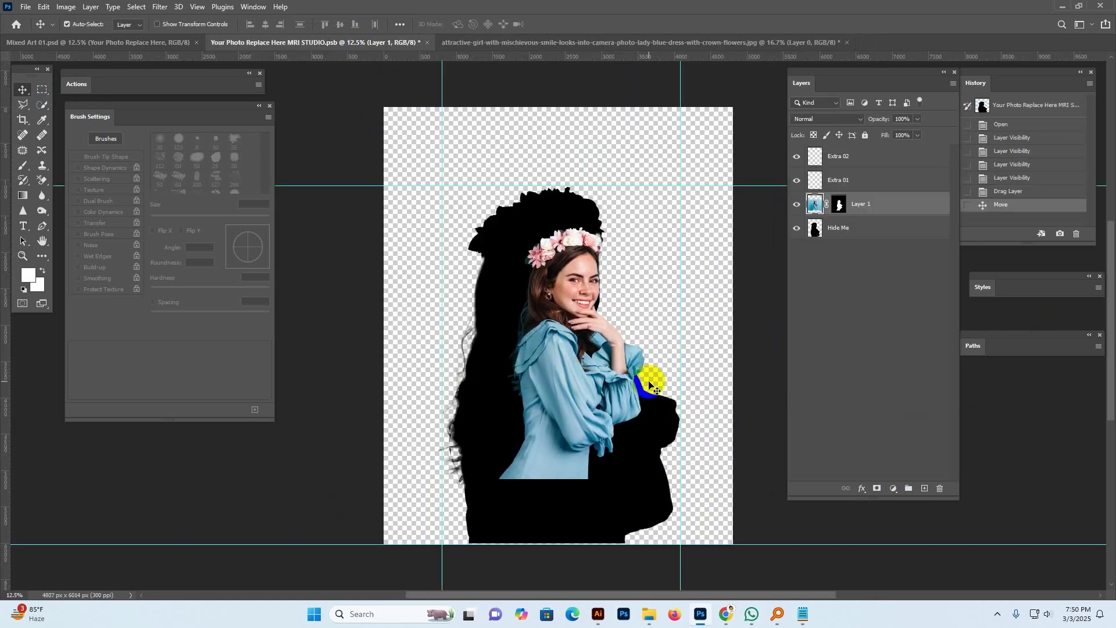
Check the image size of Mixed Art 01.psd in inches, centimeters and pixels, and leave the dialog without resizing
{"action": "left_click", "coordinate": [132, 43]}
{"action": "left_click", "coordinate": [65, 6]}
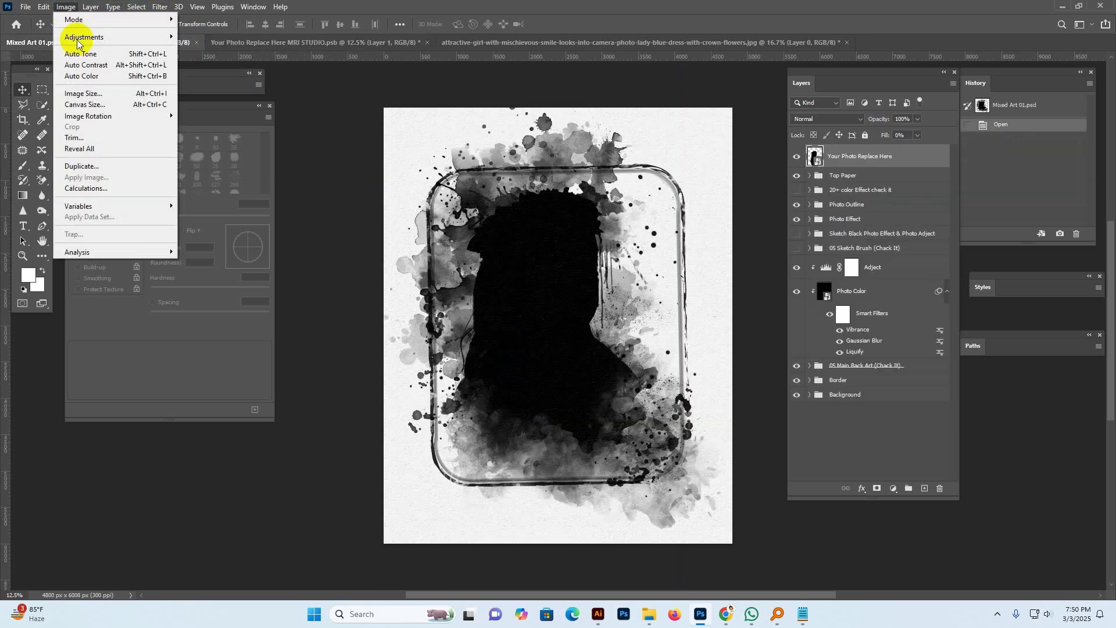
{"action": "left_click", "coordinate": [83, 93]}
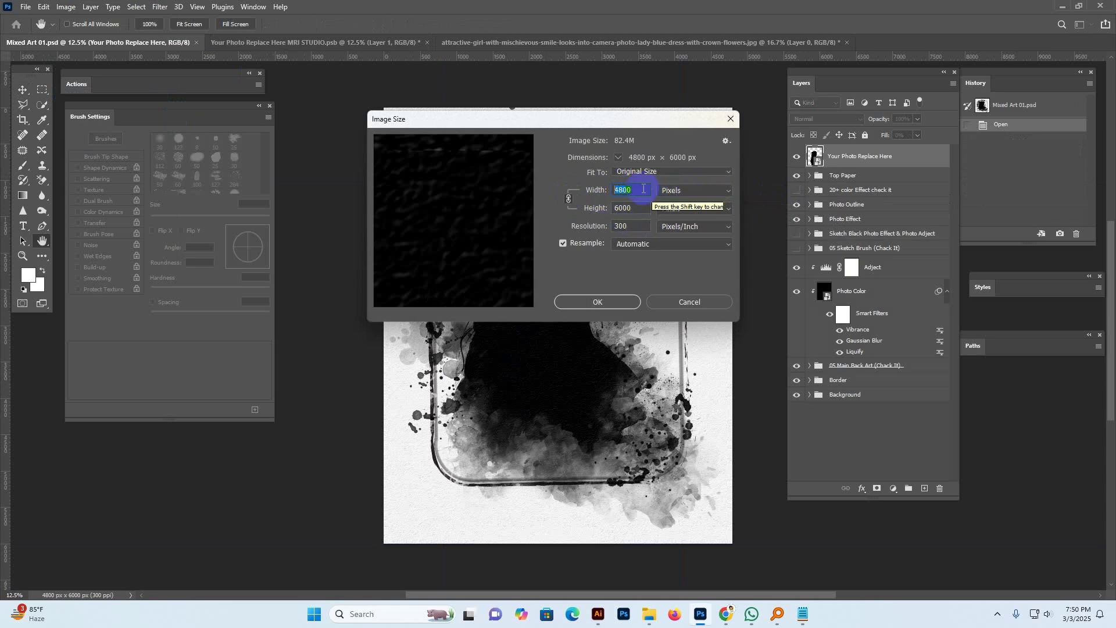
{"action": "left_click", "coordinate": [674, 191]}
{"action": "left_click", "coordinate": [672, 224]}
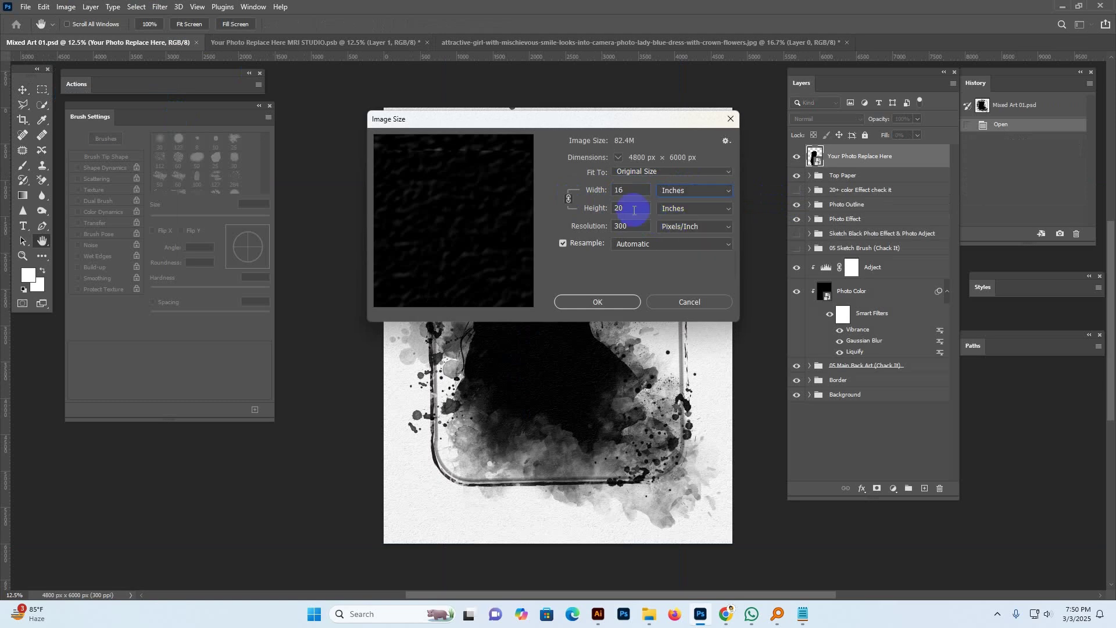
{"action": "left_click", "coordinate": [707, 192]}
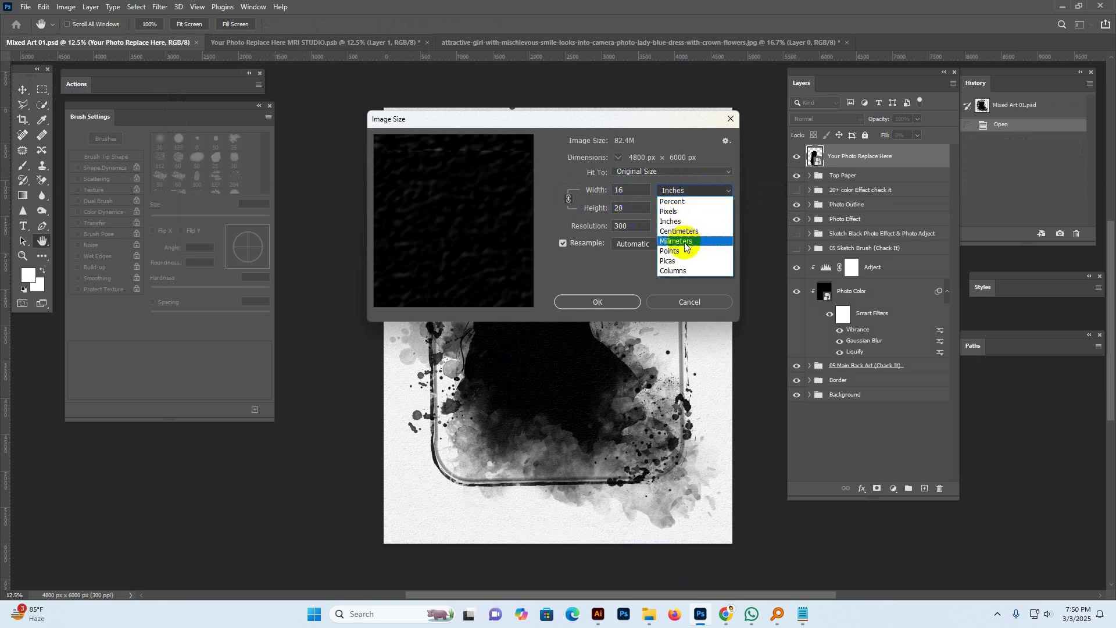
{"action": "left_click", "coordinate": [680, 231]}
{"action": "left_click", "coordinate": [674, 191]}
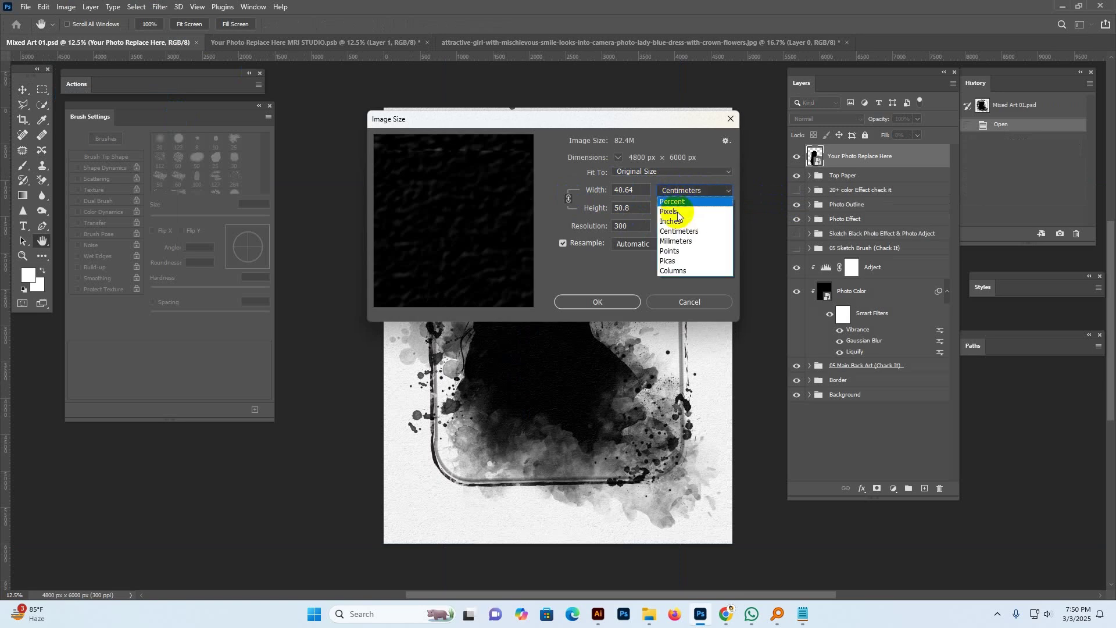
{"action": "left_click", "coordinate": [674, 213]}
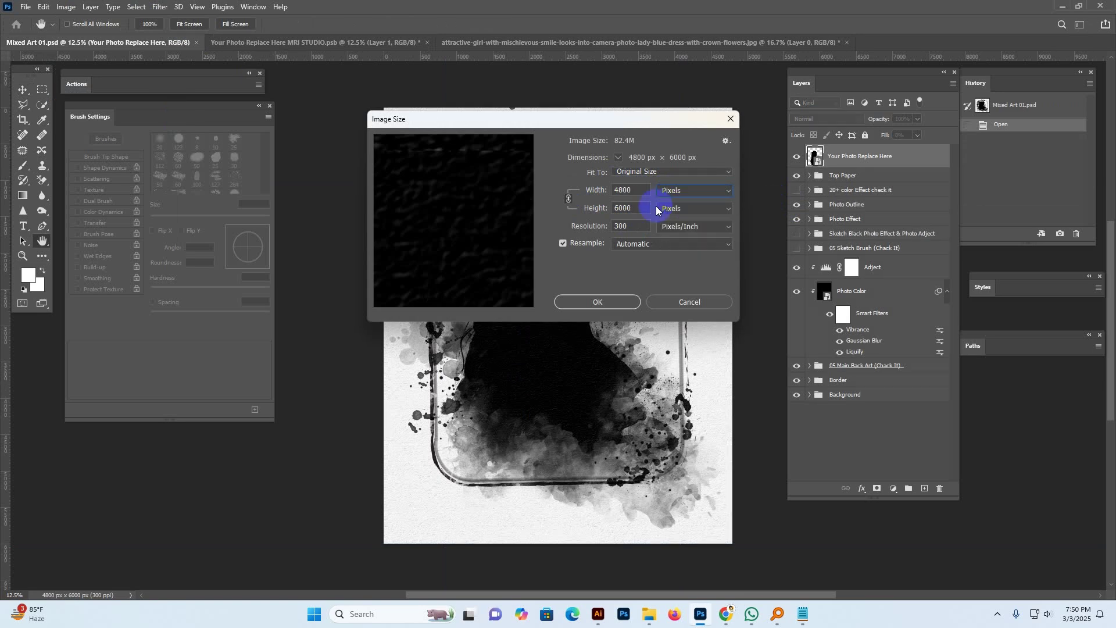
{"action": "left_click", "coordinate": [706, 303]}
Move the masked woman on Layer 1 up and left over the silhouette in the Your Photo Replace Here document
{"action": "left_click", "coordinate": [678, 43]}
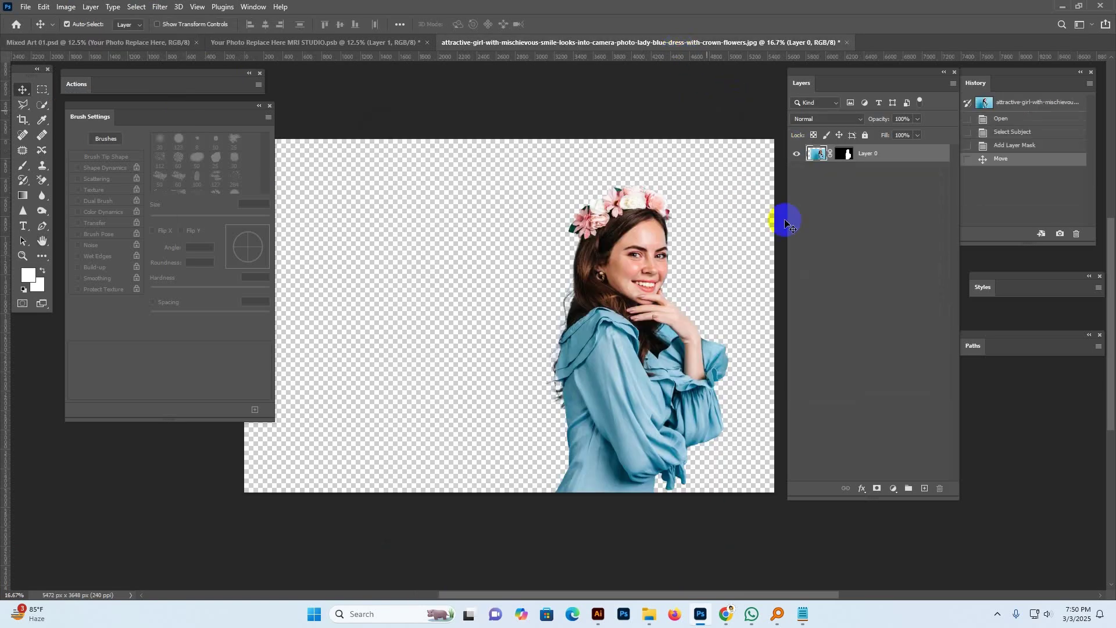
{"action": "left_click_drag", "start_coordinate": [817, 154], "coordinate": [529, 284]}
{"action": "left_click", "coordinate": [876, 210]}
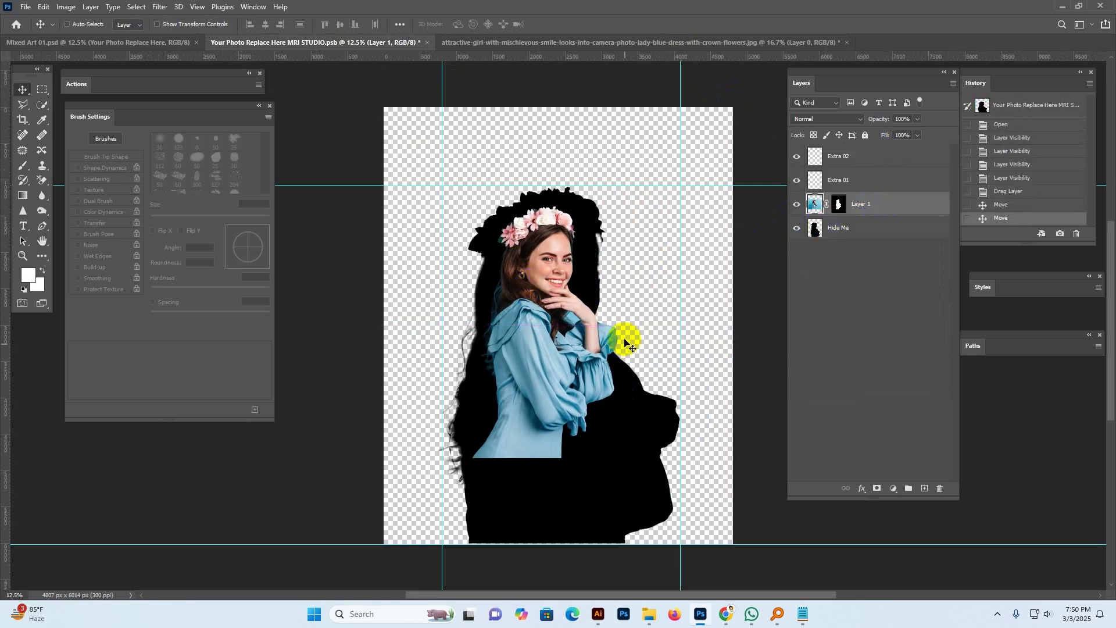
Scale the masked woman on Layer 1 up to about 184% and position her so she covers the black silhouette
{"action": "left_click", "coordinate": [157, 25]}
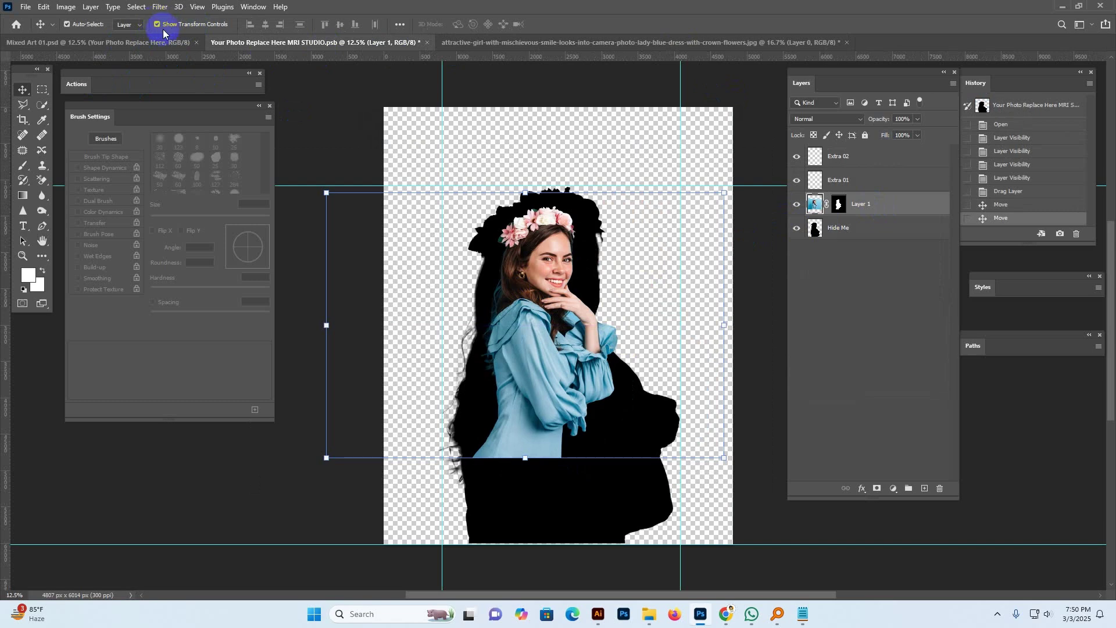
{"action": "left_click_drag", "start_coordinate": [525, 192], "coordinate": [530, 97]}
{"action": "left_click_drag", "start_coordinate": [556, 322], "coordinate": [570, 400]}
{"action": "left_click_drag", "start_coordinate": [539, 186], "coordinate": [538, 116]}
{"action": "left_click_drag", "start_coordinate": [545, 254], "coordinate": [537, 323]}
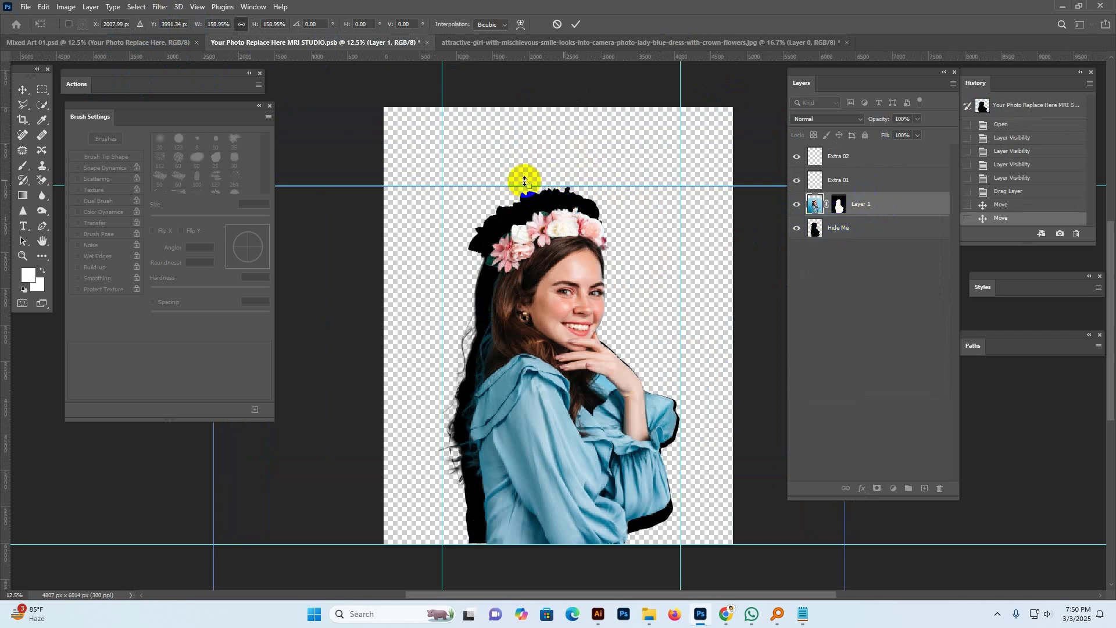
{"action": "left_click_drag", "start_coordinate": [526, 176], "coordinate": [529, 135]}
{"action": "left_click_drag", "start_coordinate": [588, 263], "coordinate": [571, 292]}
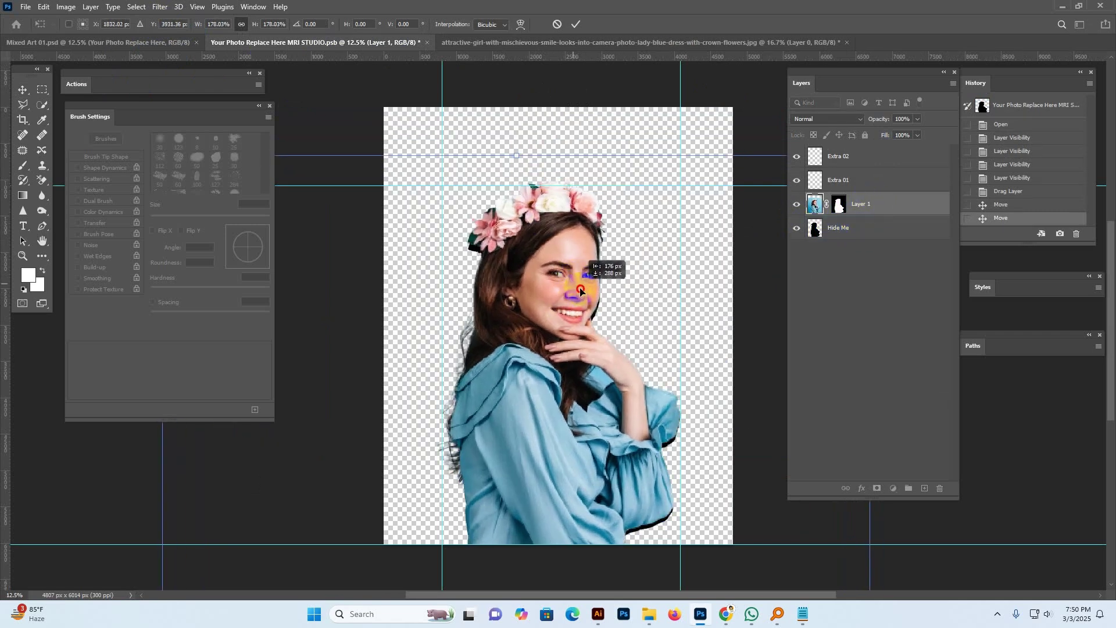
{"action": "left_click_drag", "start_coordinate": [516, 162], "coordinate": [517, 142]}
{"action": "left_click_drag", "start_coordinate": [555, 292], "coordinate": [557, 307]}
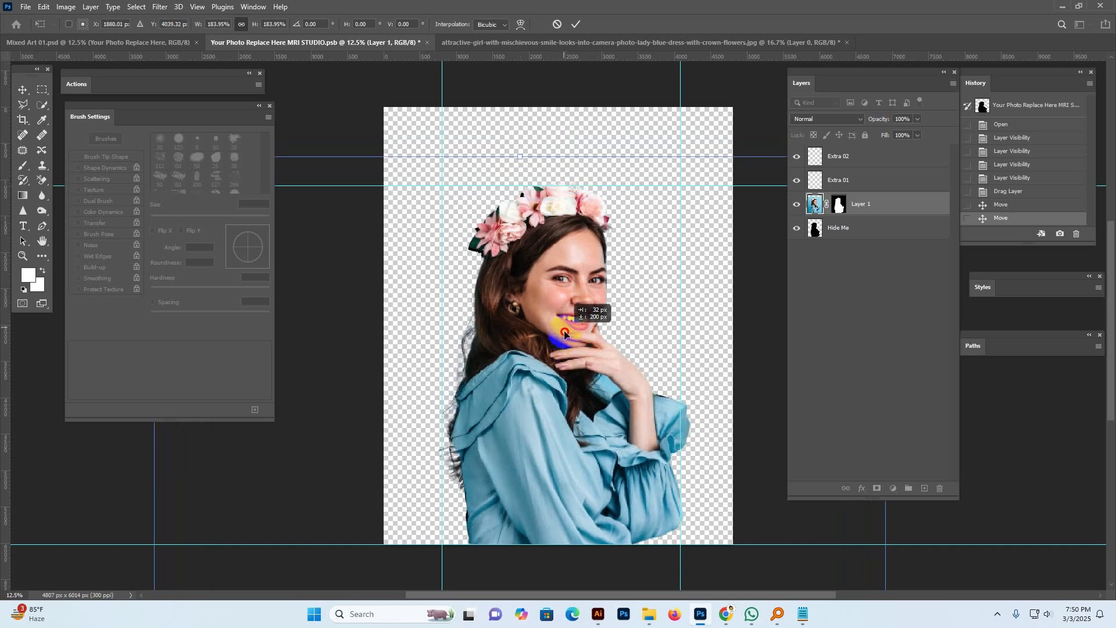
{"action": "left_click", "coordinate": [576, 25]}
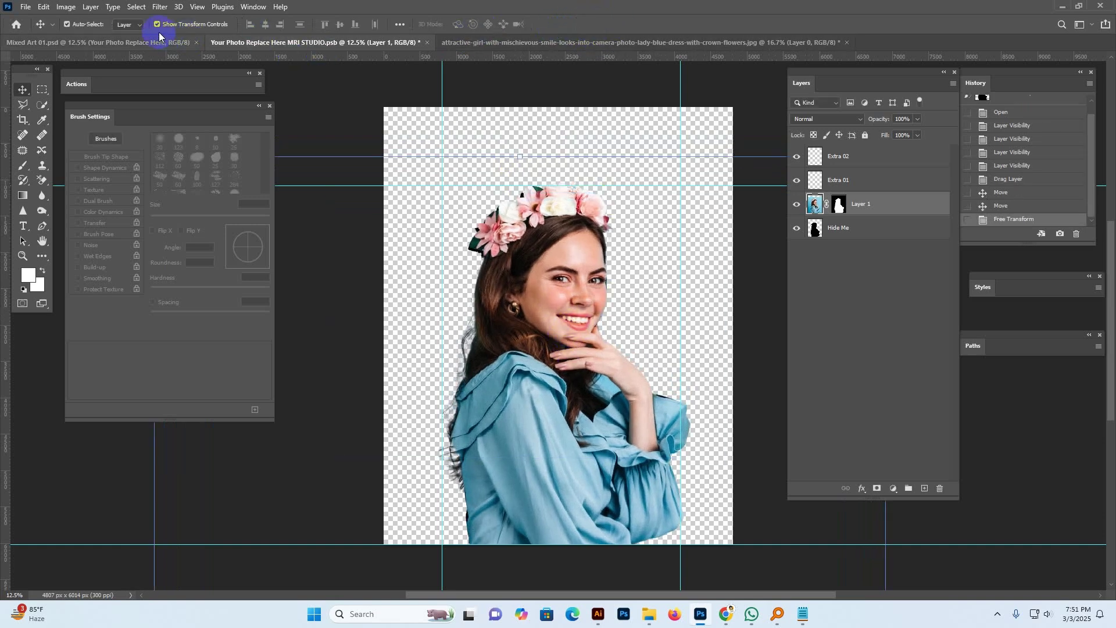
Hide the Hide Me layer beneath the woman and reselect Layer 1
{"action": "left_click", "coordinate": [842, 228]}
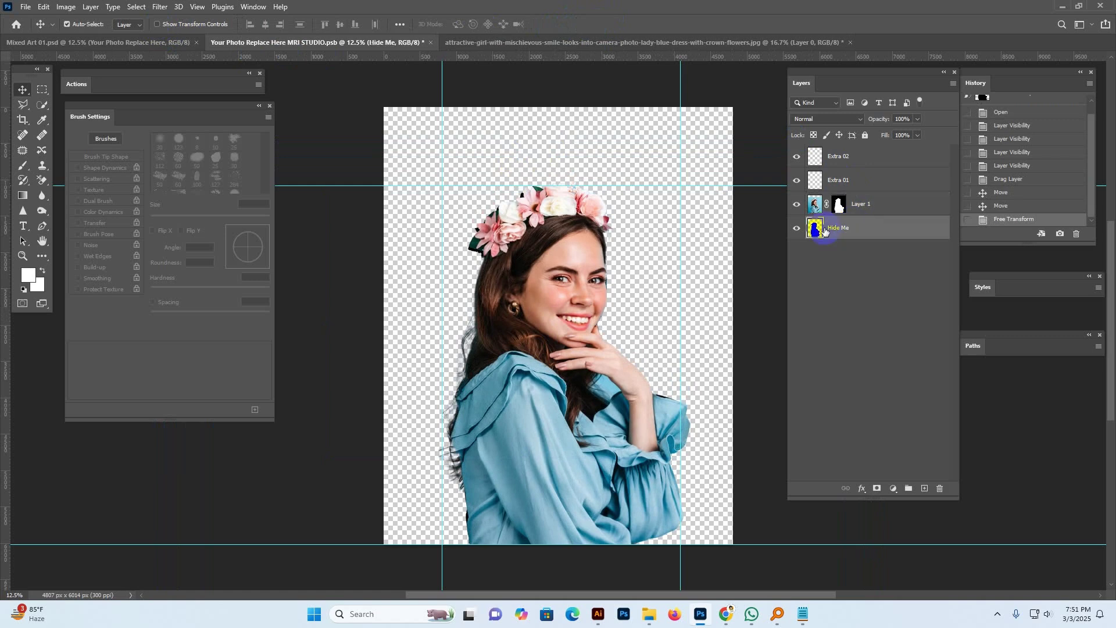
{"action": "left_click", "coordinate": [796, 228]}
{"action": "double_click", "coordinate": [841, 229]}
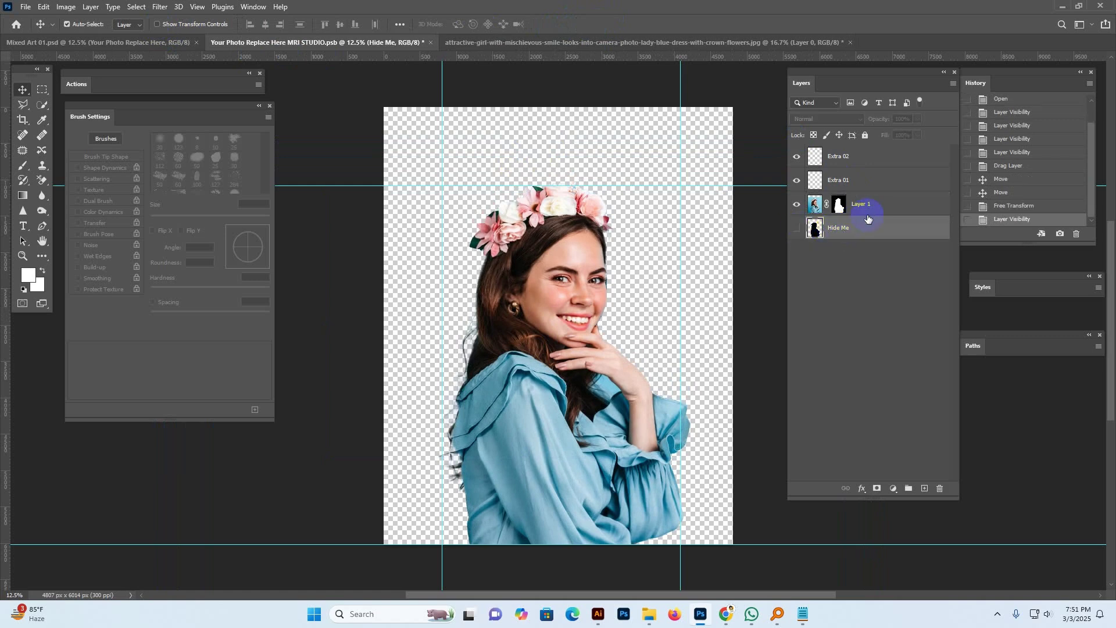
{"action": "left_click", "coordinate": [868, 215]}
Save the Your Photo Replace Here smart object document and return to Mixed Art 01.psd
{"action": "left_click", "coordinate": [26, 7]}
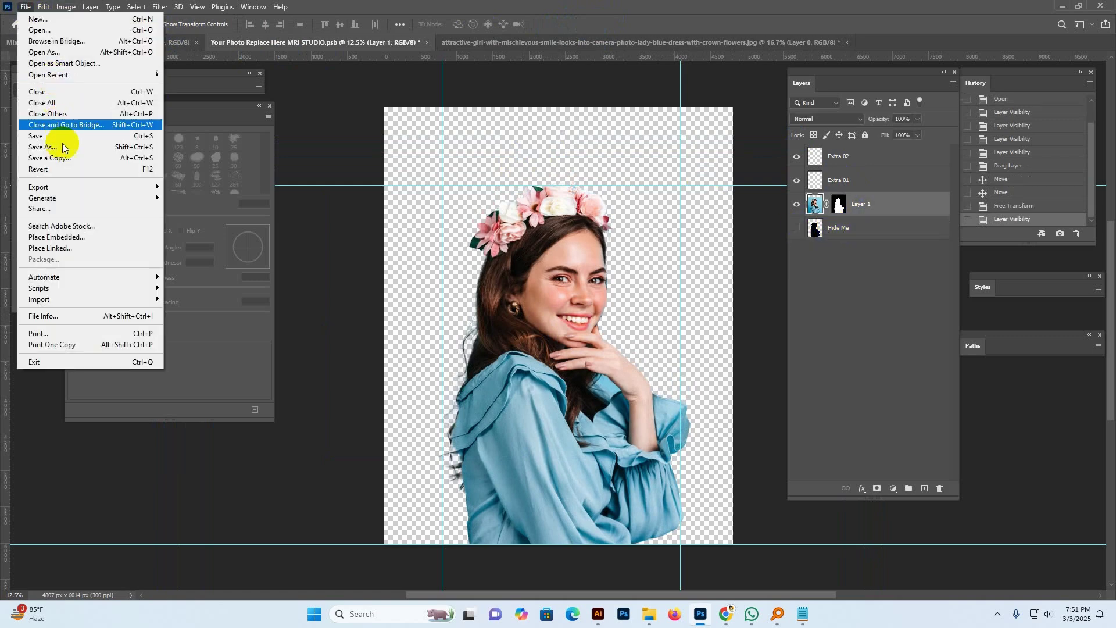
{"action": "left_click", "coordinate": [58, 136]}
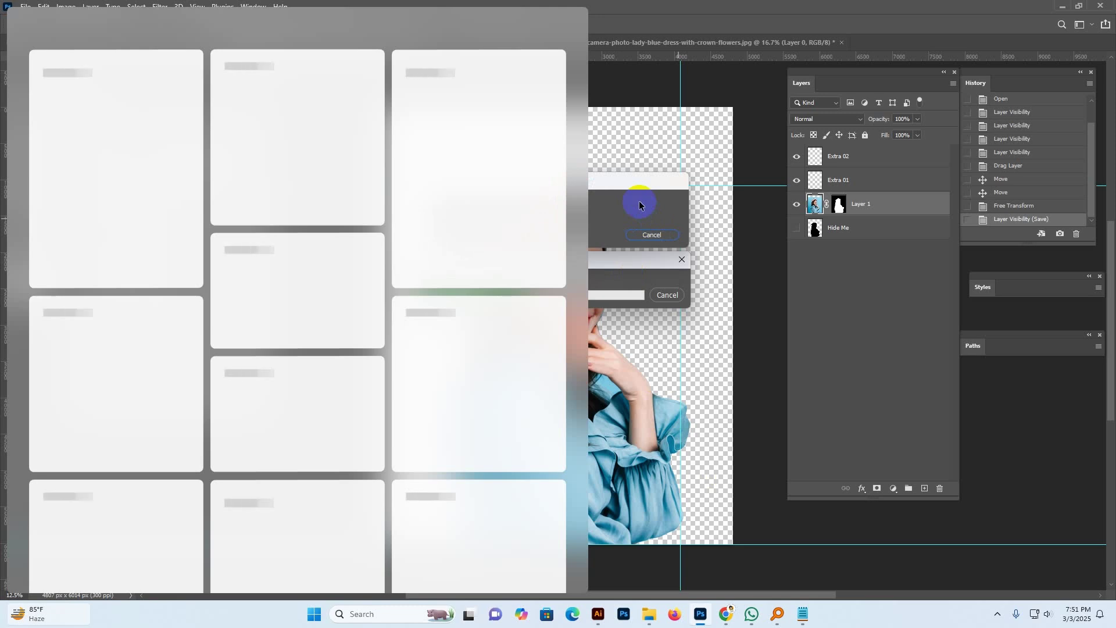
{"action": "left_click", "coordinate": [866, 558]}
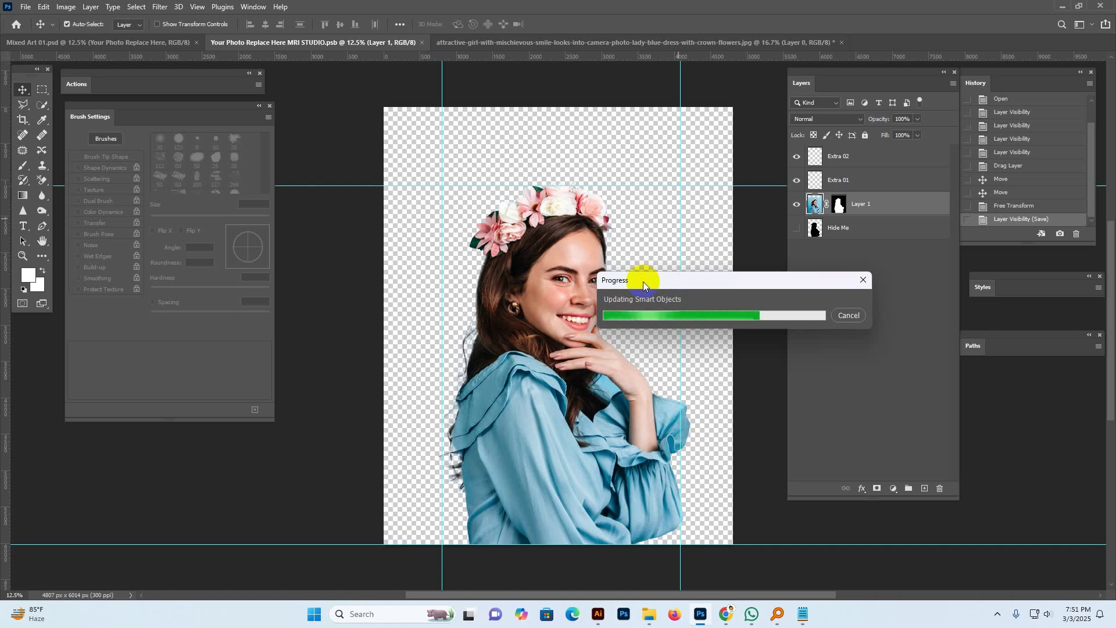
{"action": "left_click", "coordinate": [127, 41]}
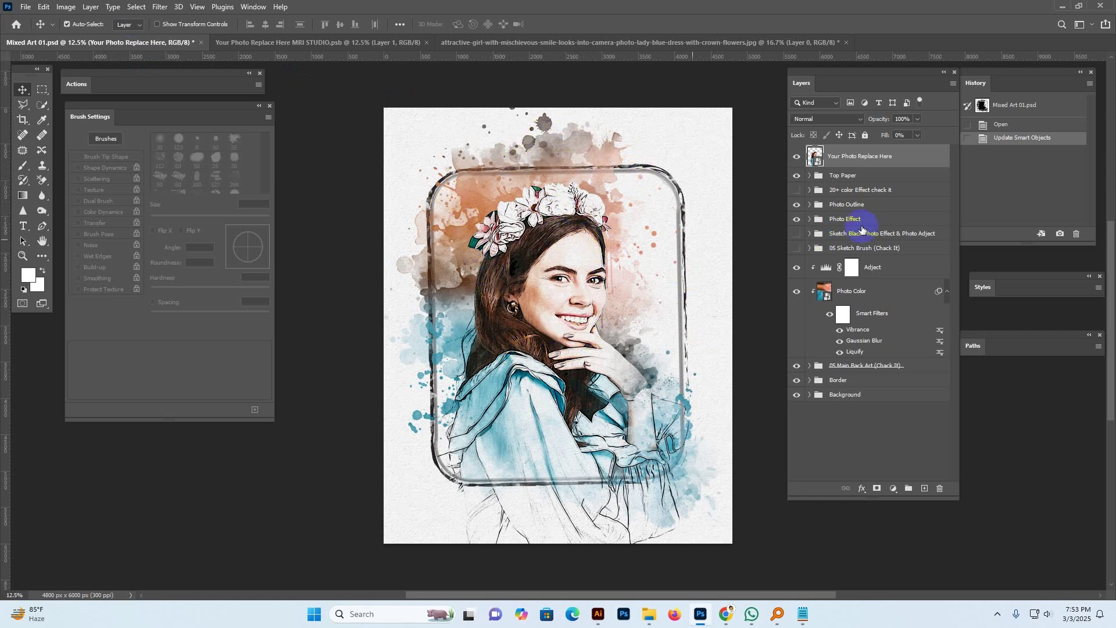
Select the Photo Color layer with its smart filters and widen the Layers panel
{"action": "left_click", "coordinate": [874, 296]}
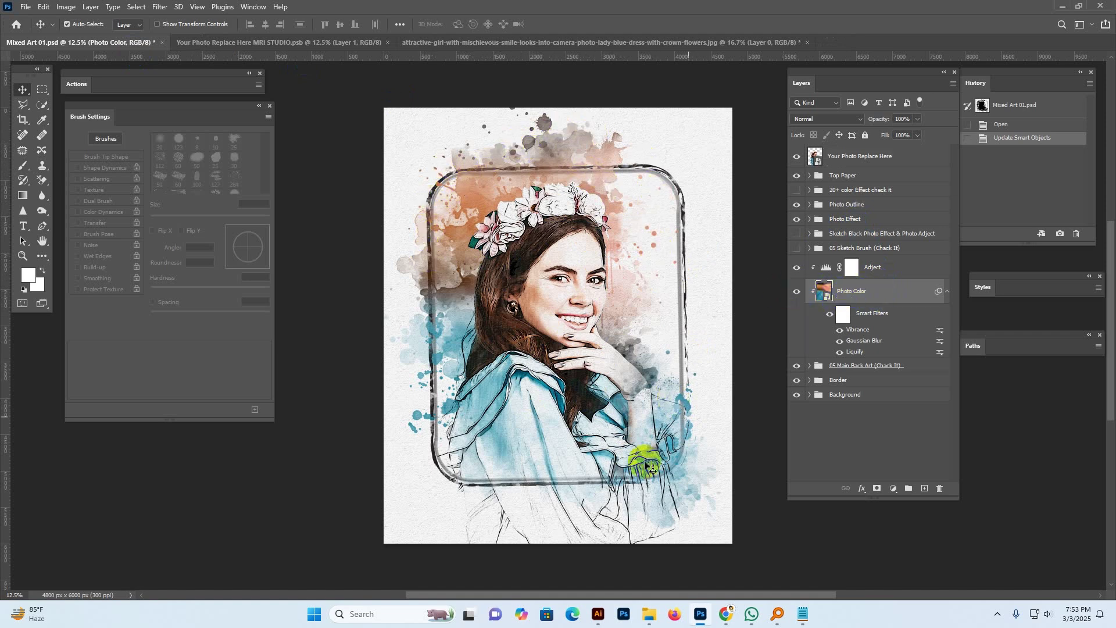
{"action": "left_click", "coordinate": [865, 330]}
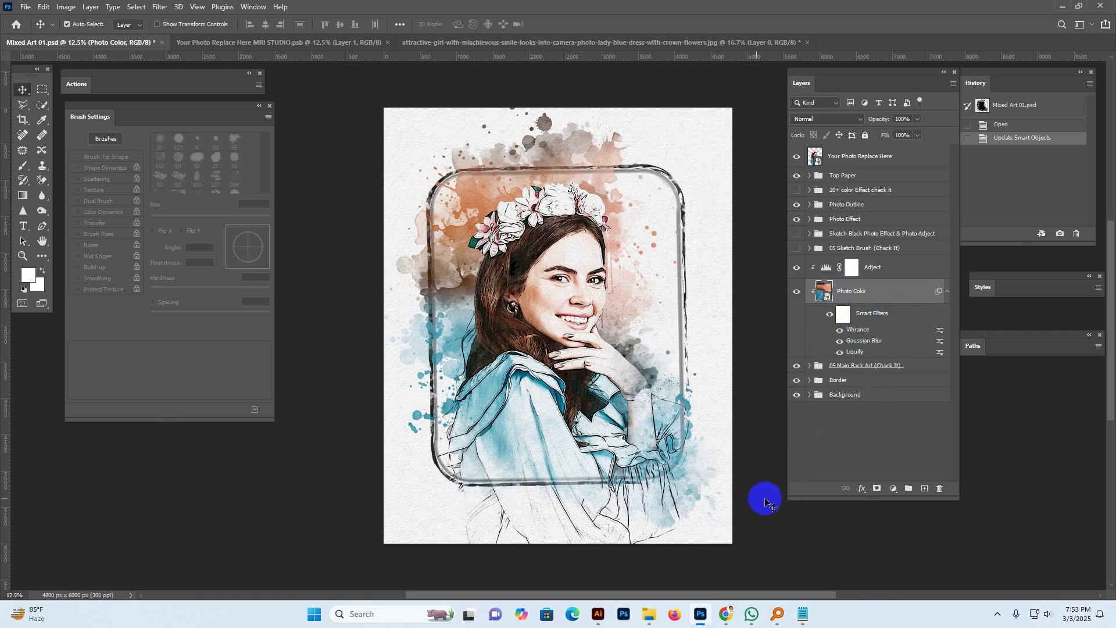
{"action": "left_click_drag", "start_coordinate": [789, 496], "coordinate": [750, 505]}
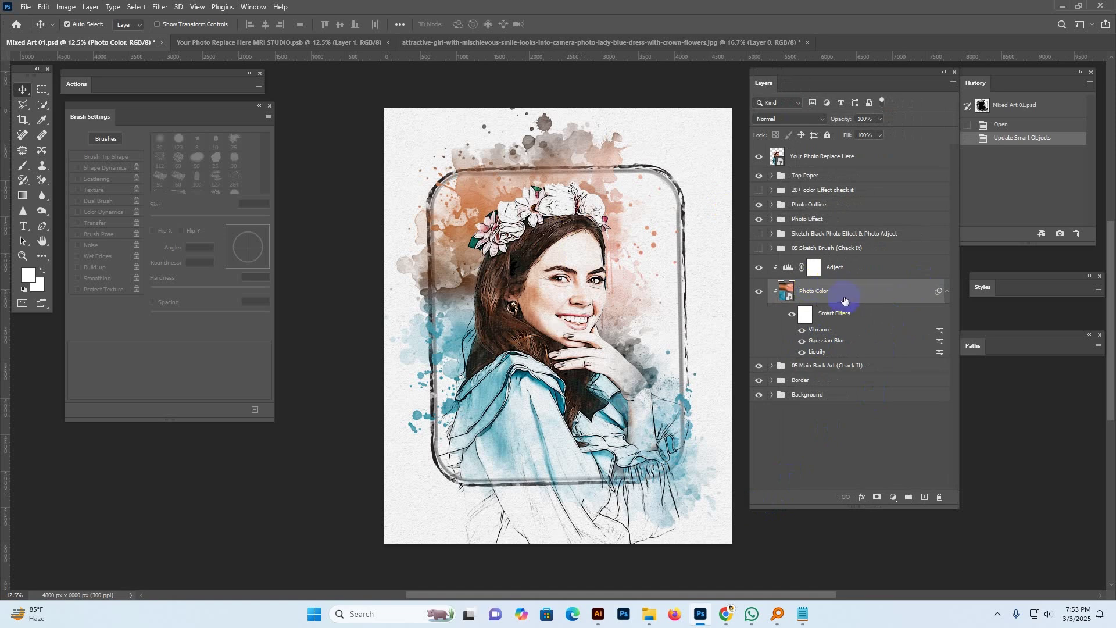
Hide Back Art 02 in the 05 Main Back Art group and show Back Art 01 instead
{"action": "left_click", "coordinate": [815, 372]}
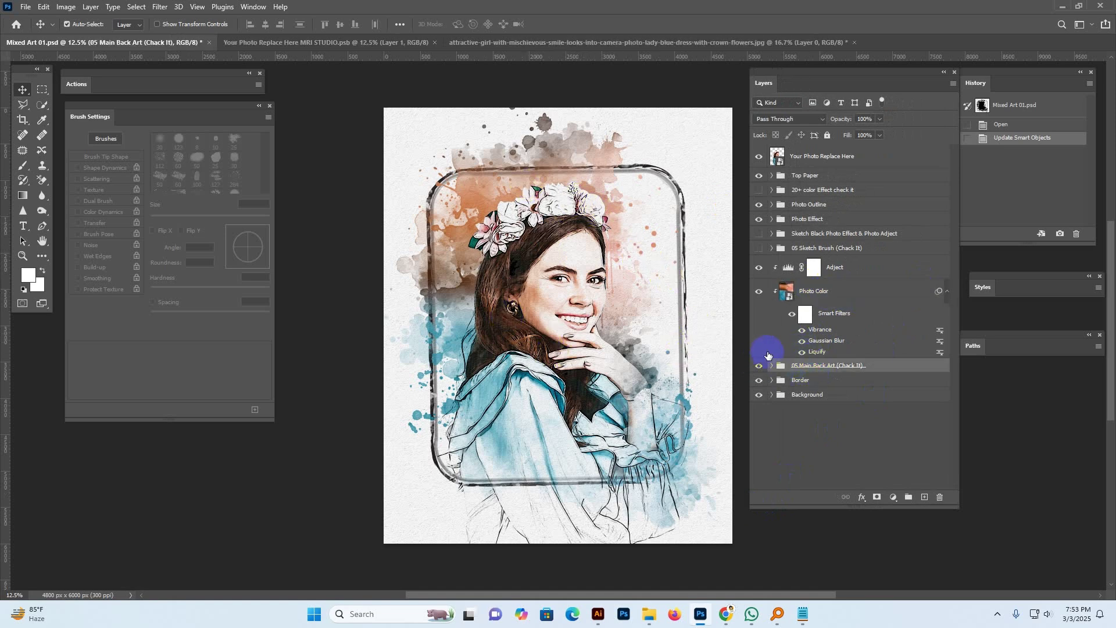
{"action": "left_click", "coordinate": [771, 367]}
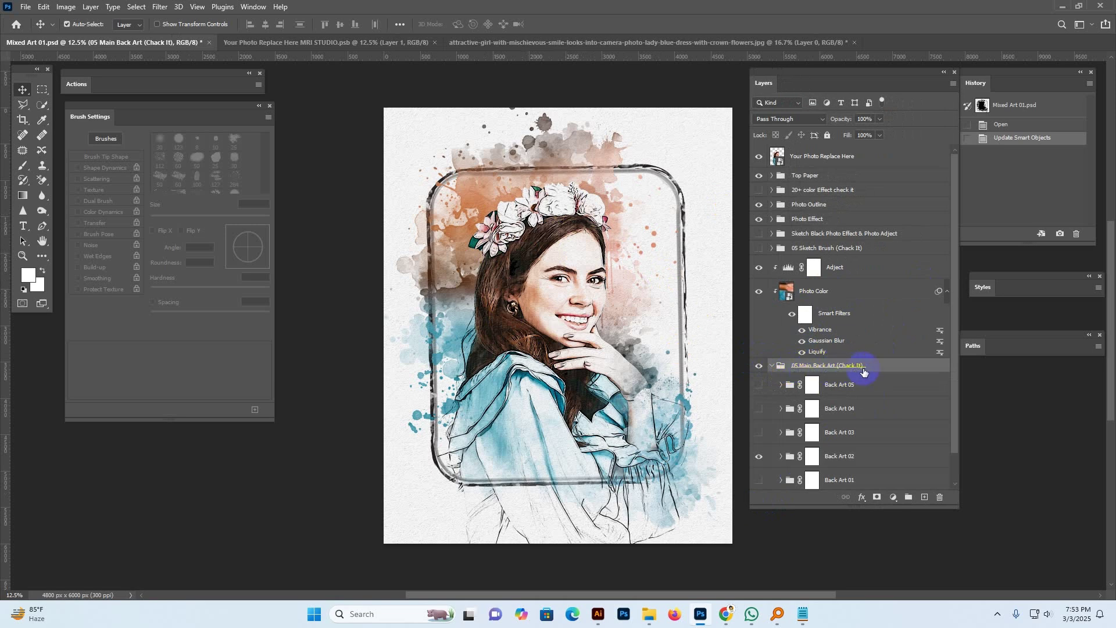
{"action": "scroll", "coordinate": [872, 370], "scroll_direction": "down", "scroll_amount": 2}
{"action": "left_click", "coordinate": [864, 430]}
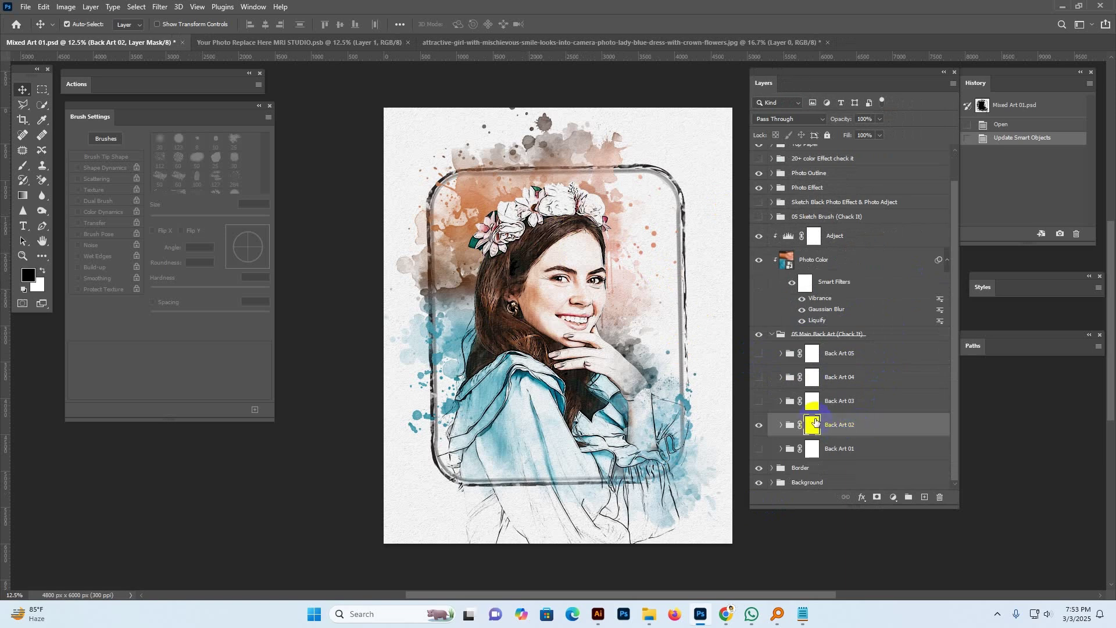
{"action": "left_click", "coordinate": [759, 426]}
{"action": "left_click", "coordinate": [868, 452]}
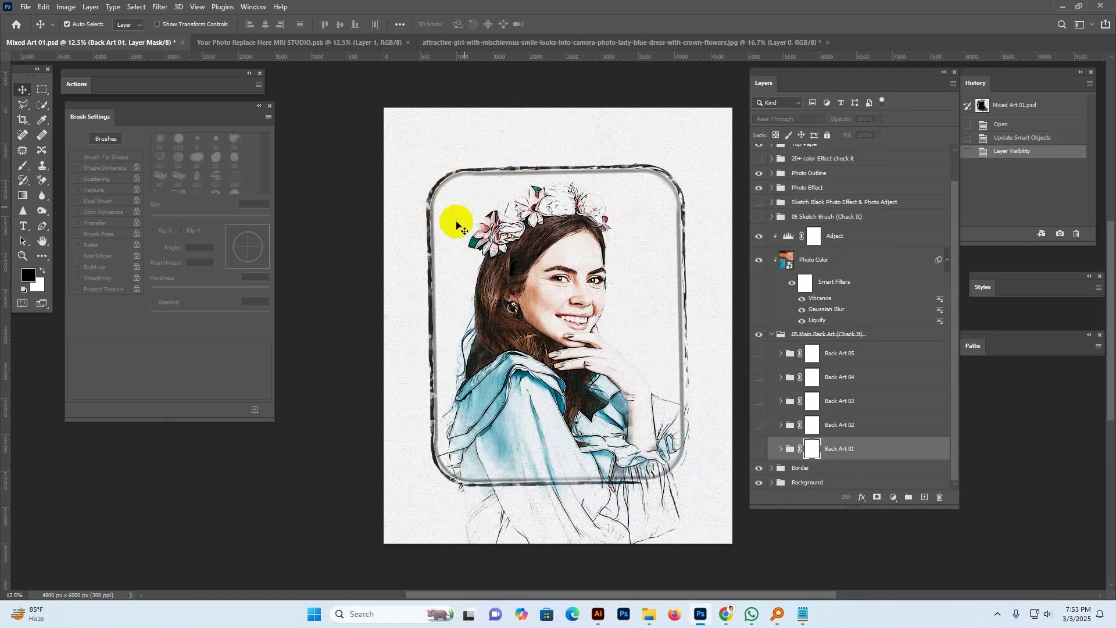
{"action": "left_click", "coordinate": [758, 449]}
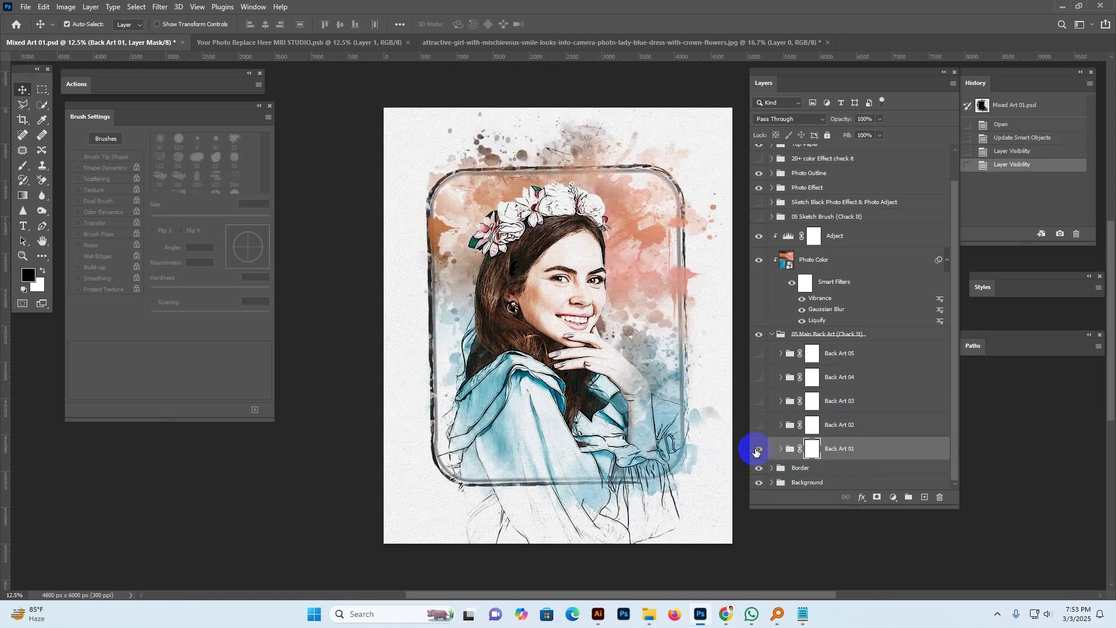
Expand the Back Art 01 group and look through its individual paint splash layers
{"action": "left_click", "coordinate": [781, 450]}
{"action": "scroll", "coordinate": [855, 368], "scroll_direction": "down", "scroll_amount": 3}
{"action": "left_click", "coordinate": [821, 330]}
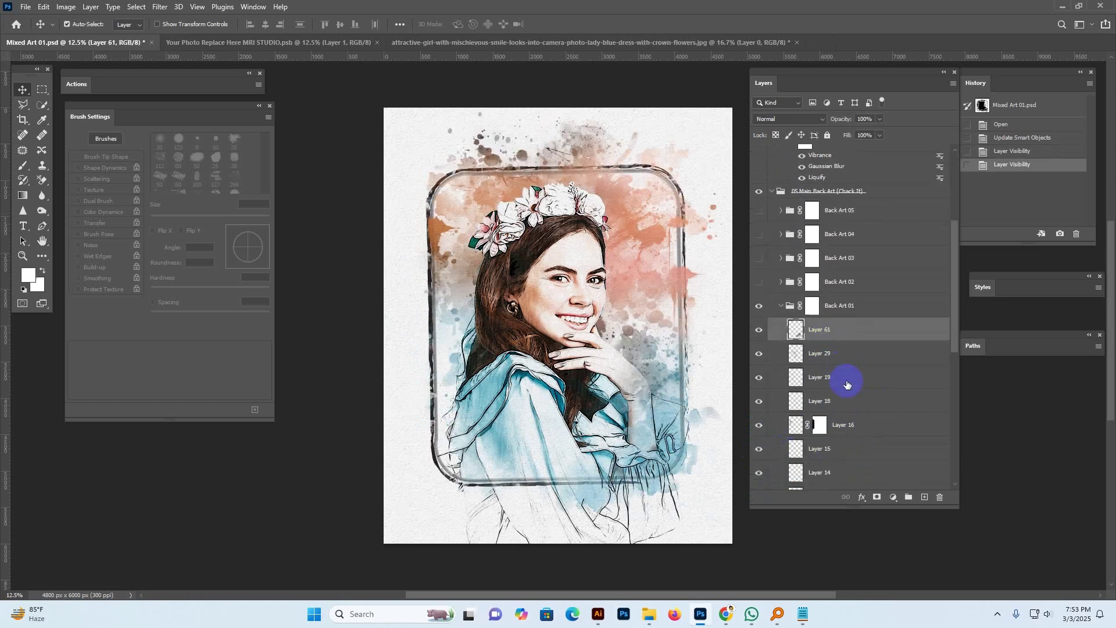
{"action": "scroll", "coordinate": [847, 383], "scroll_direction": "down", "scroll_amount": 5}
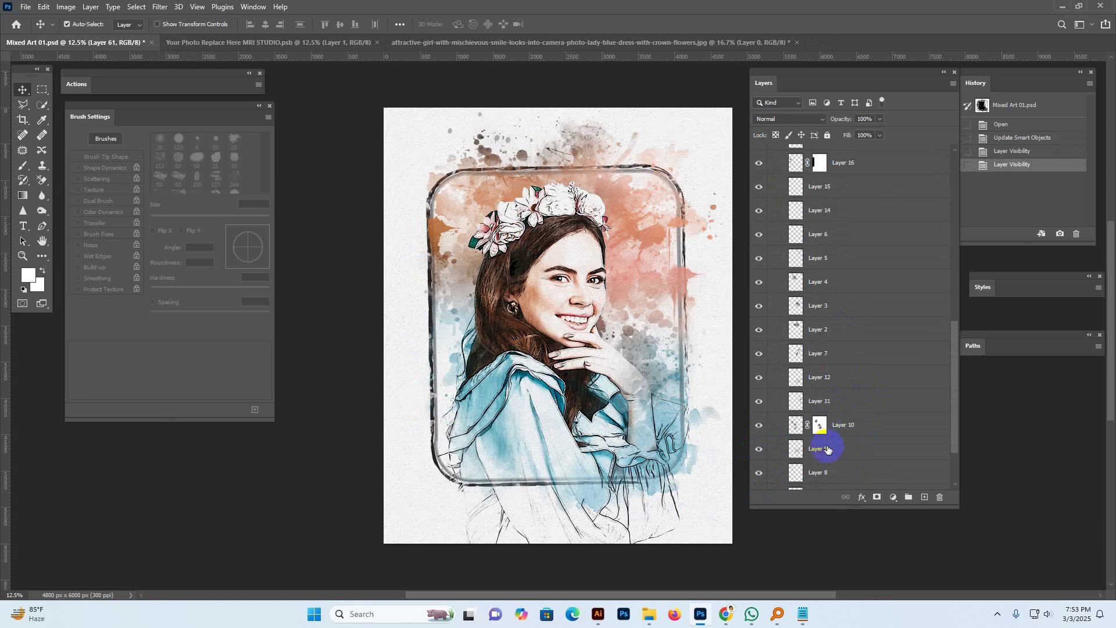
{"action": "scroll", "coordinate": [828, 449], "scroll_direction": "down", "scroll_amount": 1}
{"action": "scroll", "coordinate": [830, 445], "scroll_direction": "up", "scroll_amount": 2}
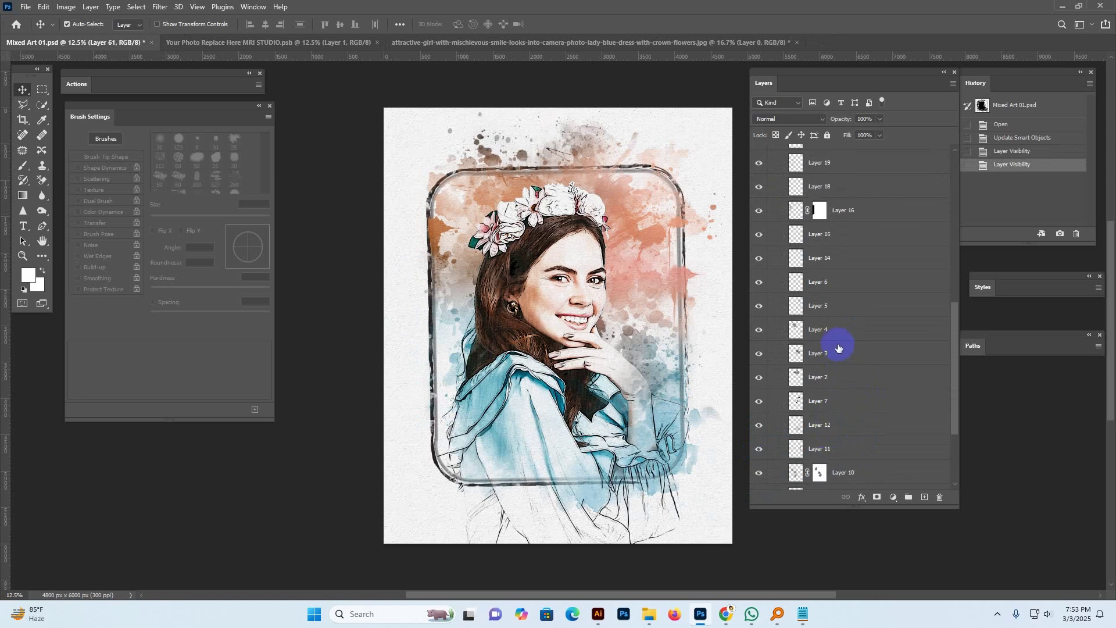
{"action": "scroll", "coordinate": [826, 289], "scroll_direction": "up", "scroll_amount": 3}
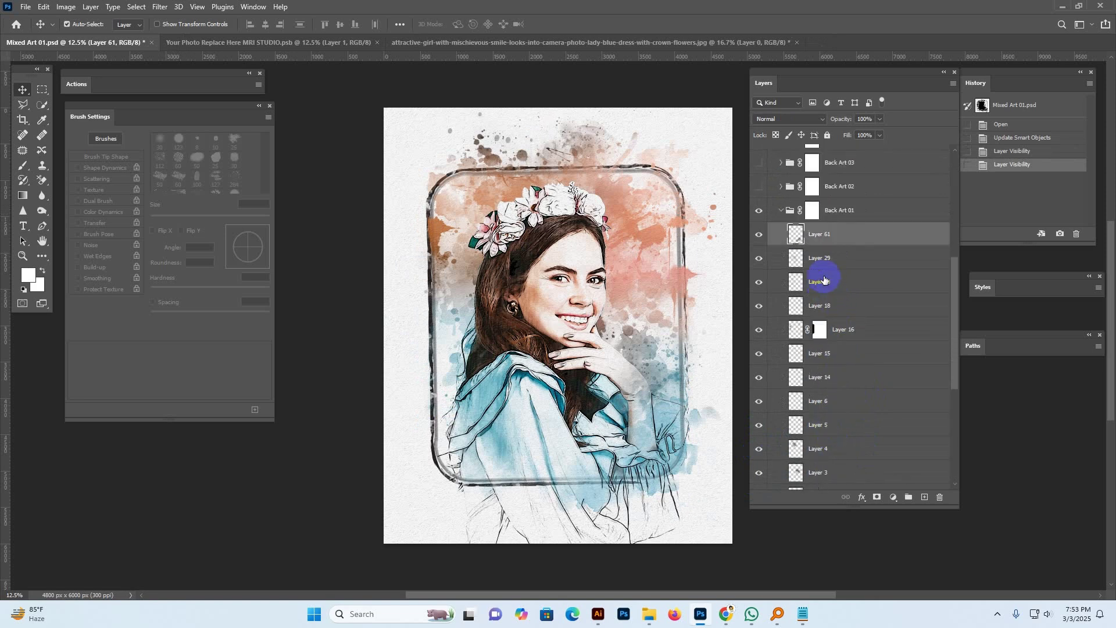
{"action": "left_click", "coordinate": [782, 216]}
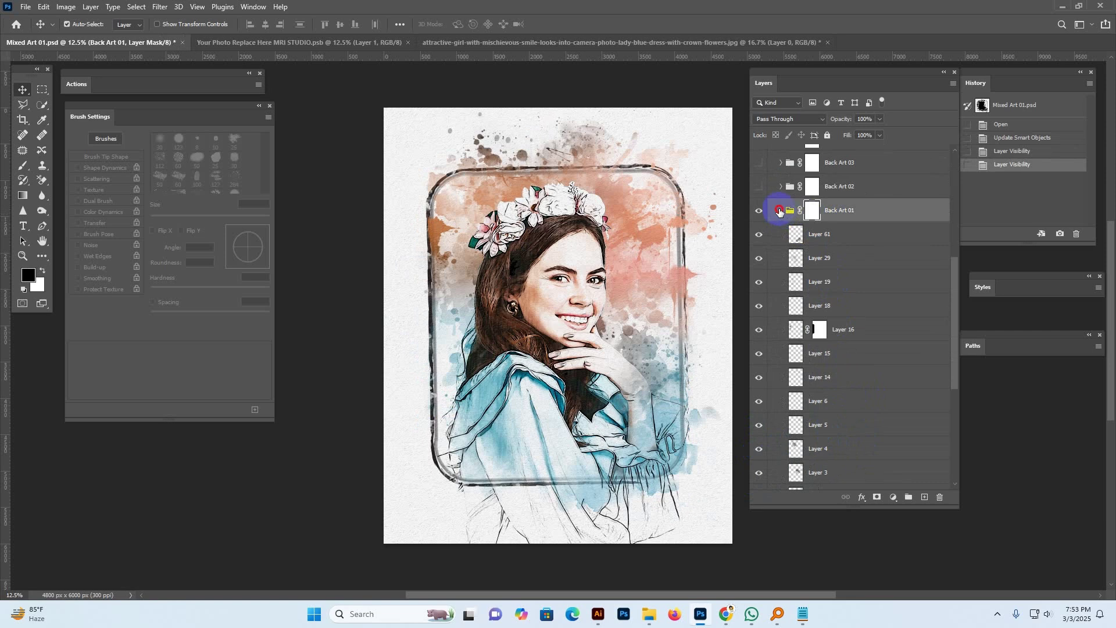
{"action": "left_click", "coordinate": [779, 210]}
{"action": "left_click", "coordinate": [780, 449]}
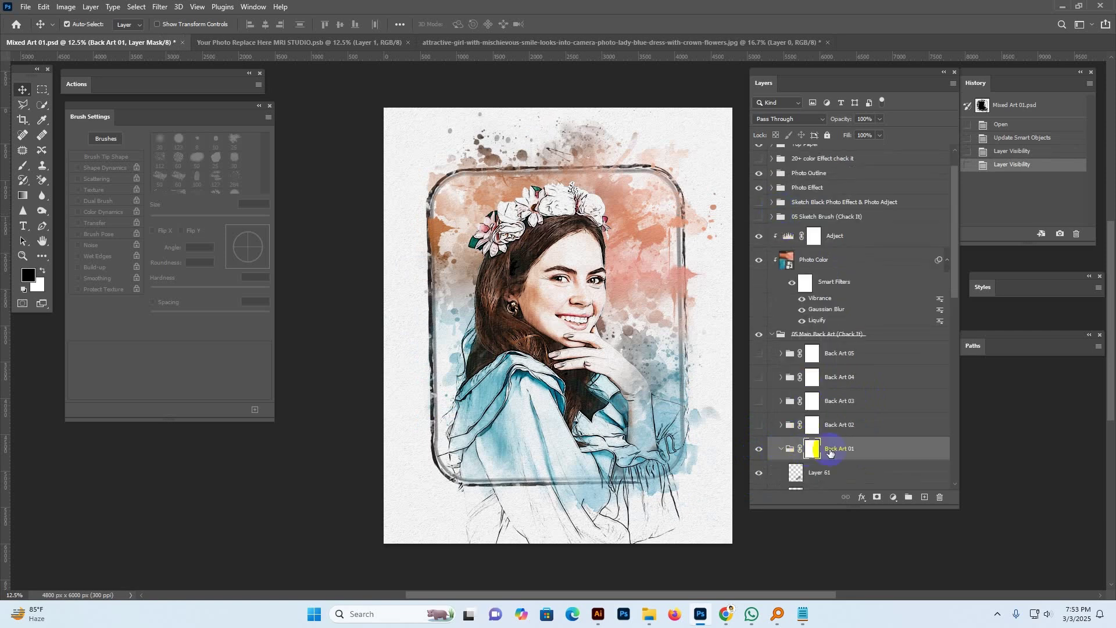
Hide Layer 61 in the Back Art 01 group and show it again to check its contribution to the artwork
{"action": "scroll", "coordinate": [831, 407], "scroll_direction": "down", "scroll_amount": 3}
{"action": "left_click", "coordinate": [815, 326]}
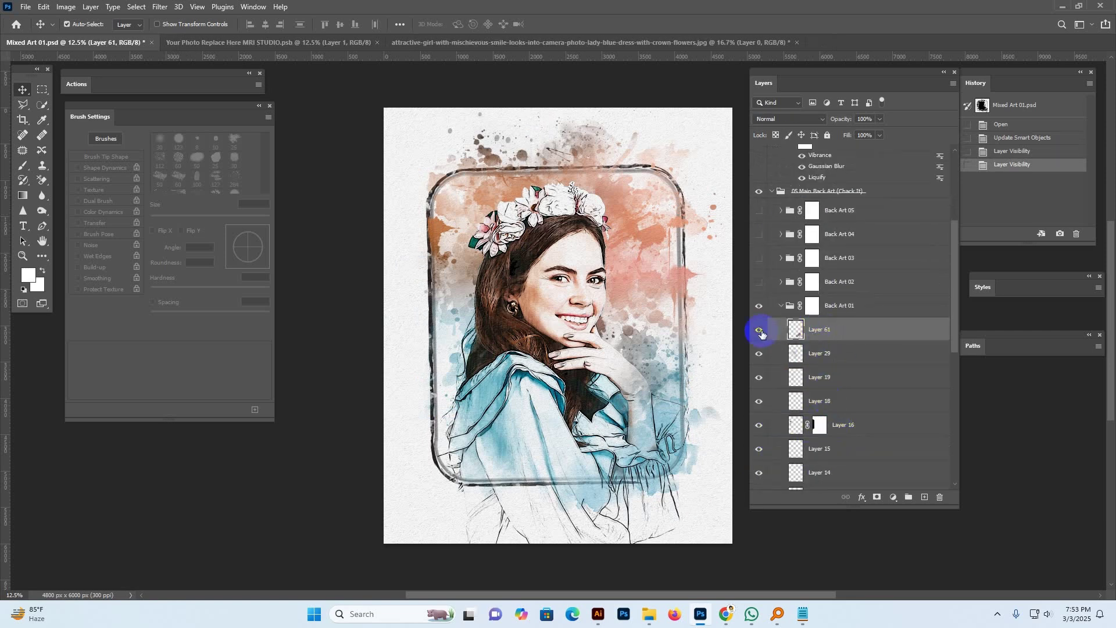
{"action": "left_click", "coordinate": [759, 331]}
{"action": "left_click", "coordinate": [759, 331]}
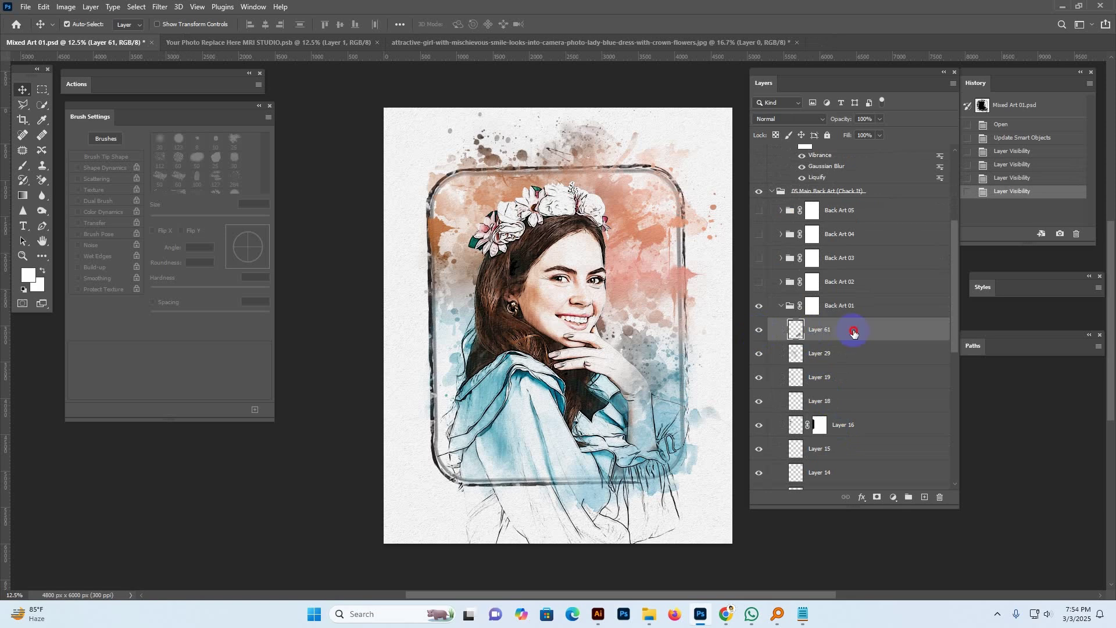
Turn on the transform controls and select Layer 61 in the Back Art 01 group
{"action": "left_click", "coordinate": [168, 26]}
{"action": "left_click", "coordinate": [642, 474]}
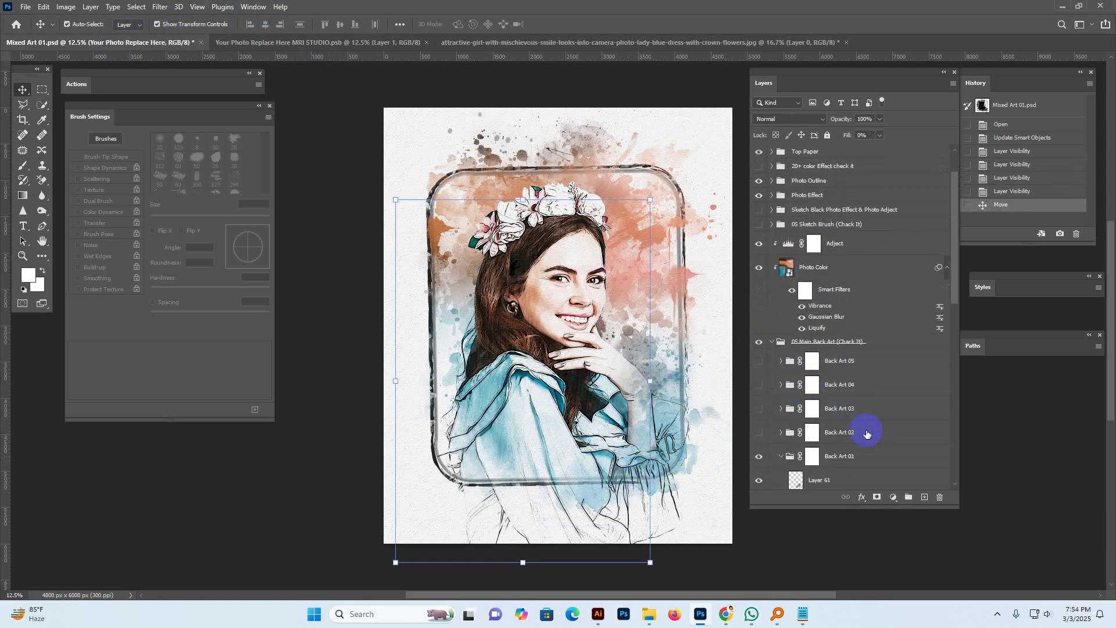
{"action": "scroll", "coordinate": [860, 429], "scroll_direction": "down", "scroll_amount": 10}
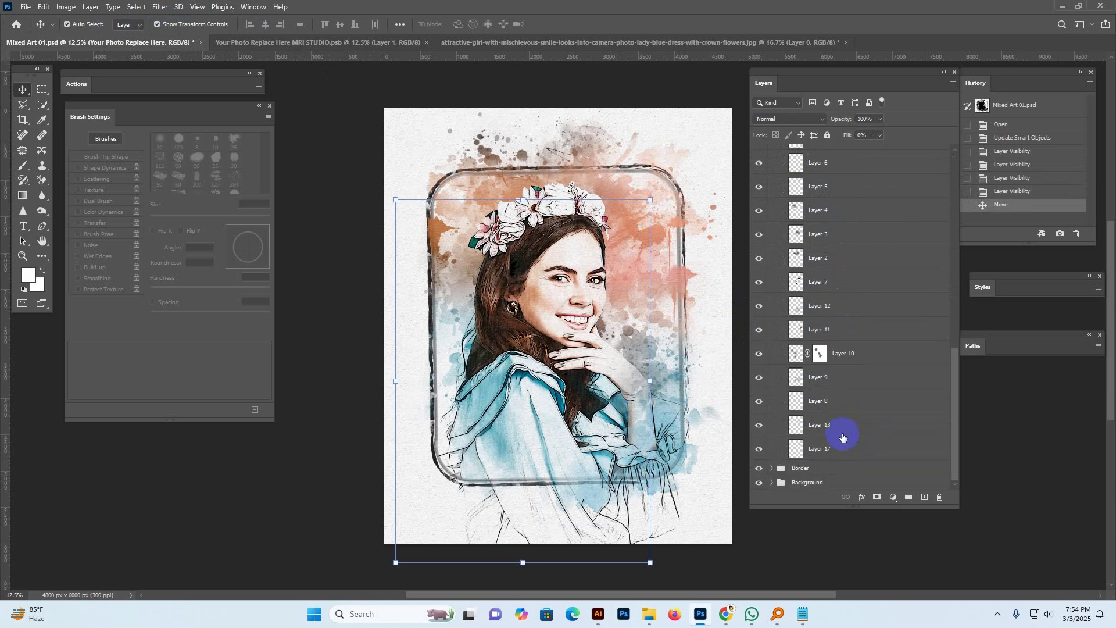
{"action": "scroll", "coordinate": [843, 436], "scroll_direction": "up", "scroll_amount": 10}
{"action": "scroll", "coordinate": [830, 337], "scroll_direction": "up", "scroll_amount": 2}
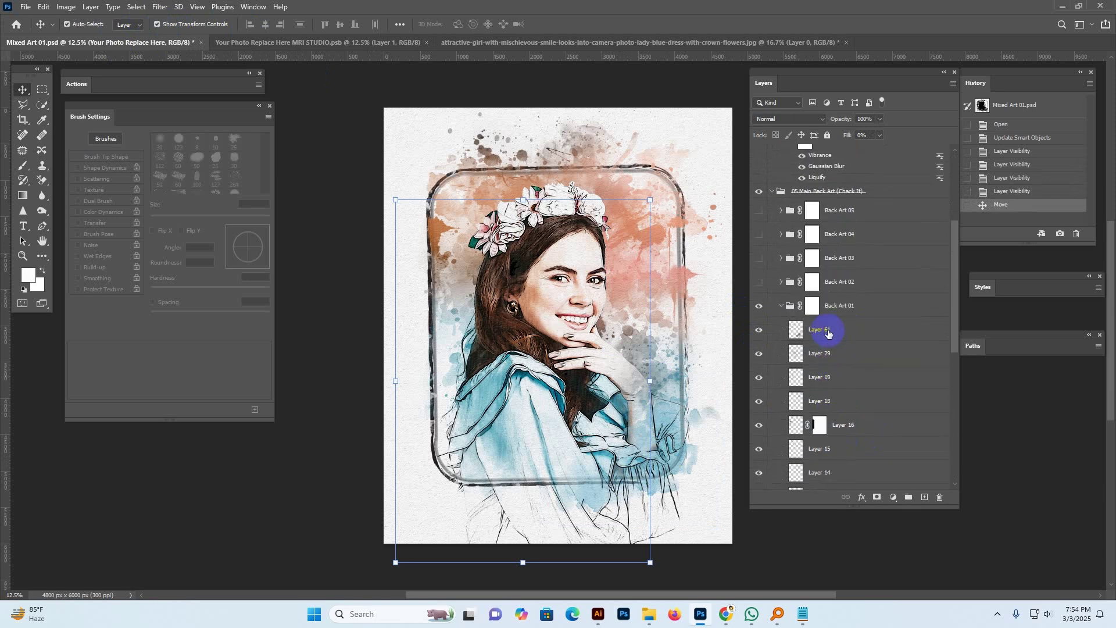
{"action": "left_click", "coordinate": [829, 330]}
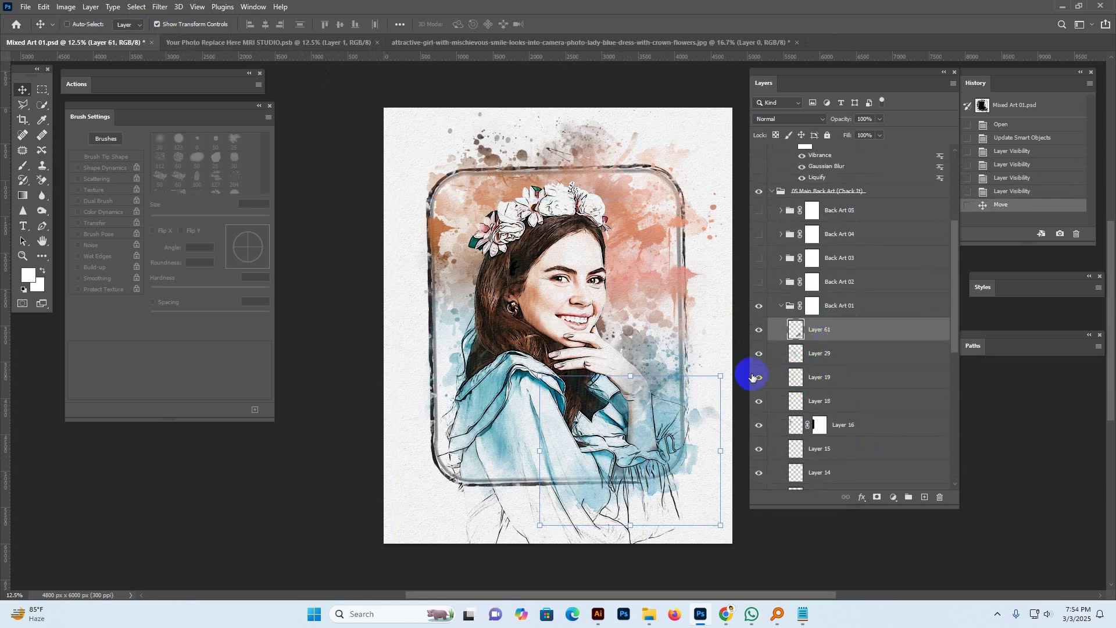
Enlarge the Layer 61 splash slightly and reposition it over the lower right part of the portrait
{"action": "left_click", "coordinate": [630, 376]}
{"action": "left_click_drag", "start_coordinate": [631, 373], "coordinate": [551, 466]}
{"action": "left_click_drag", "start_coordinate": [553, 393], "coordinate": [699, 459]}
{"action": "key", "text": "Return"}
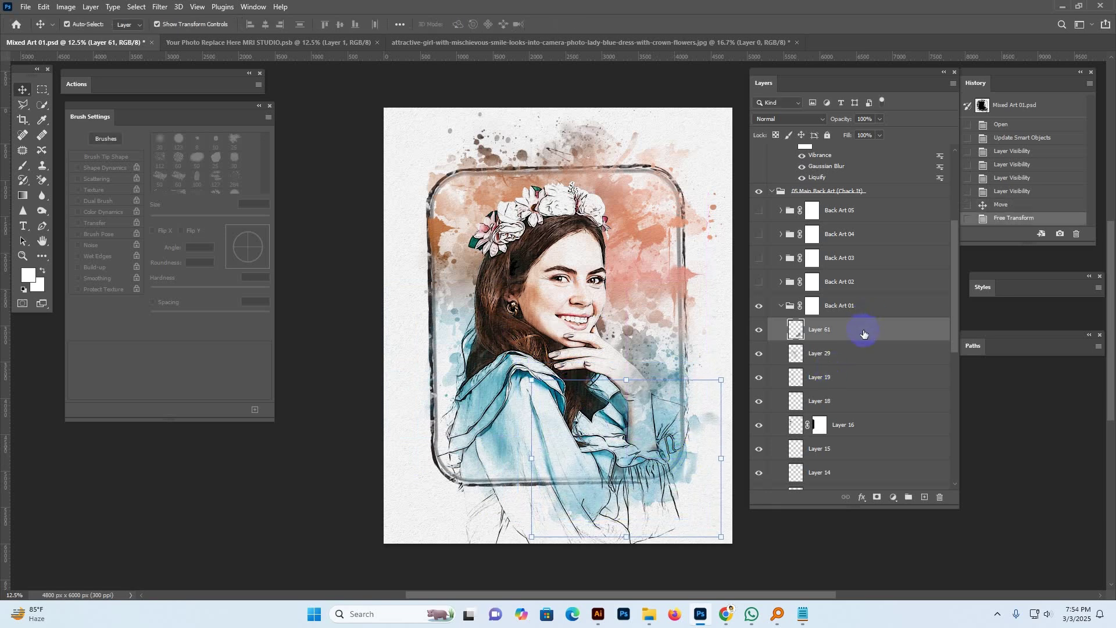
Duplicate Layer 61 within the Back Art 01 group as Layer 61 copy
{"action": "right_click", "coordinate": [864, 333]}
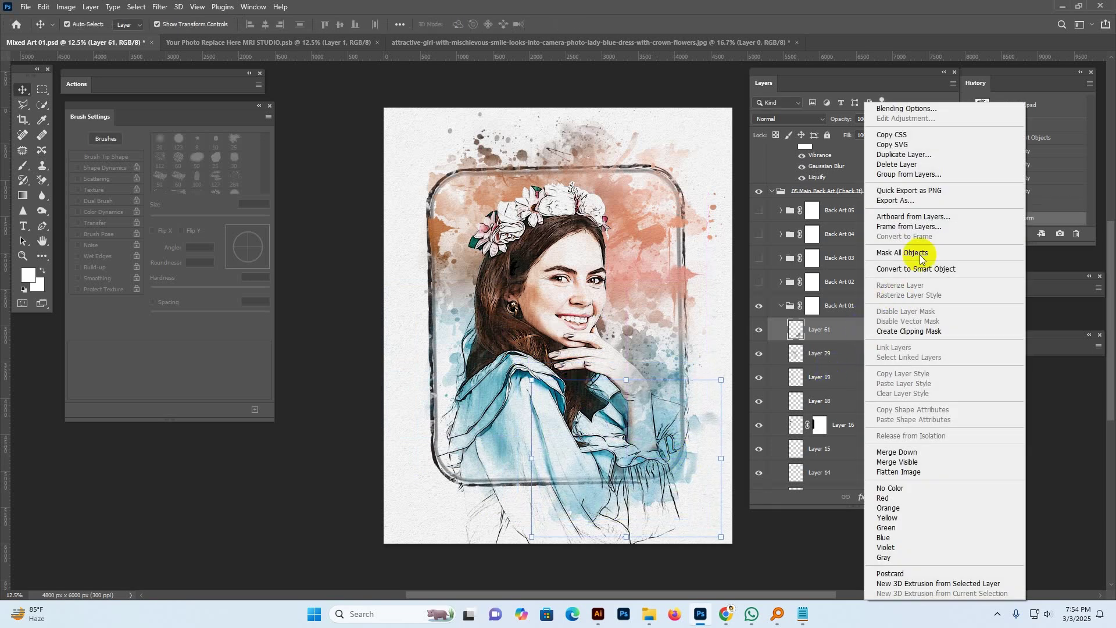
{"action": "left_click", "coordinate": [839, 325]}
{"action": "right_click", "coordinate": [839, 325]}
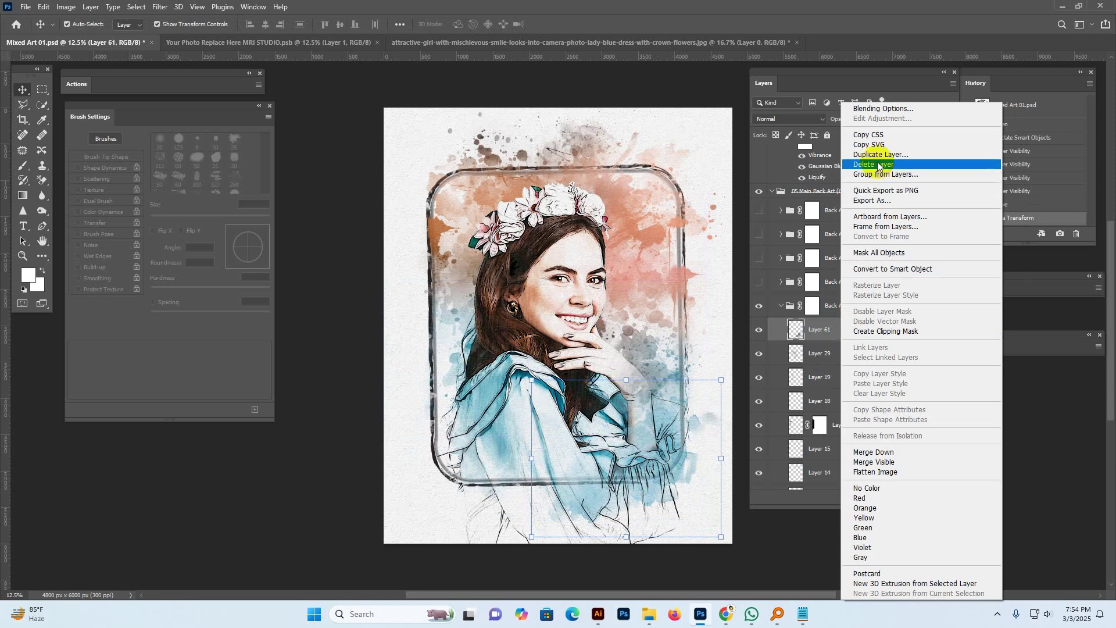
{"action": "left_click", "coordinate": [814, 164]}
{"action": "left_click", "coordinate": [659, 167]}
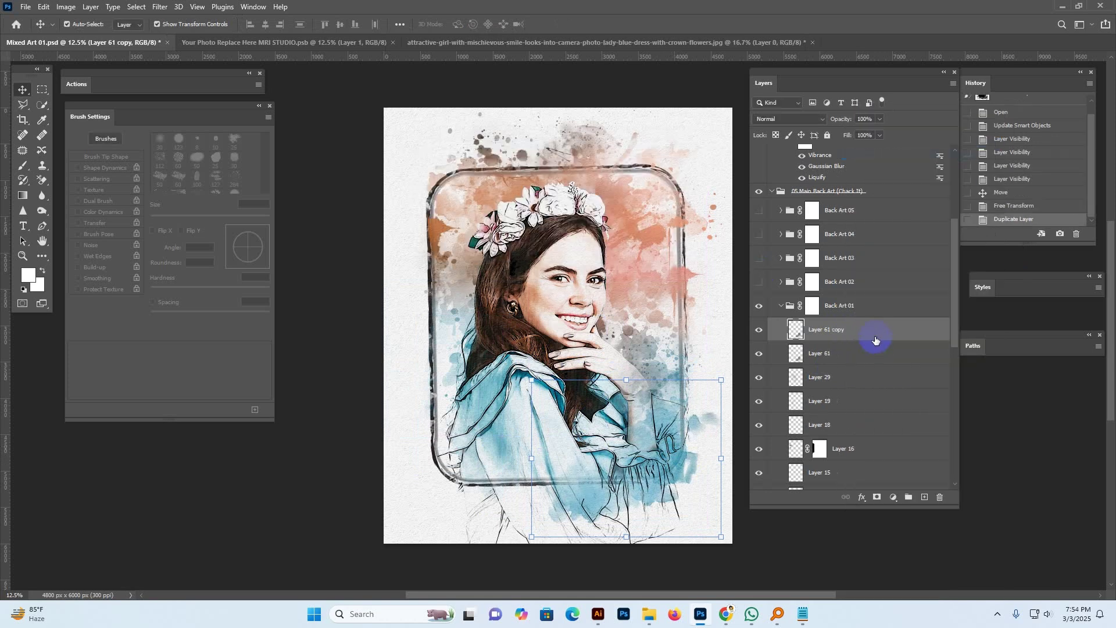
Enlarge Layer 61 copy to about 106%, rotate it about -111°, and place it over the lower left part of the portrait
{"action": "left_click_drag", "start_coordinate": [721, 380], "coordinate": [729, 366]}
{"action": "left_click_drag", "start_coordinate": [702, 439], "coordinate": [600, 426]}
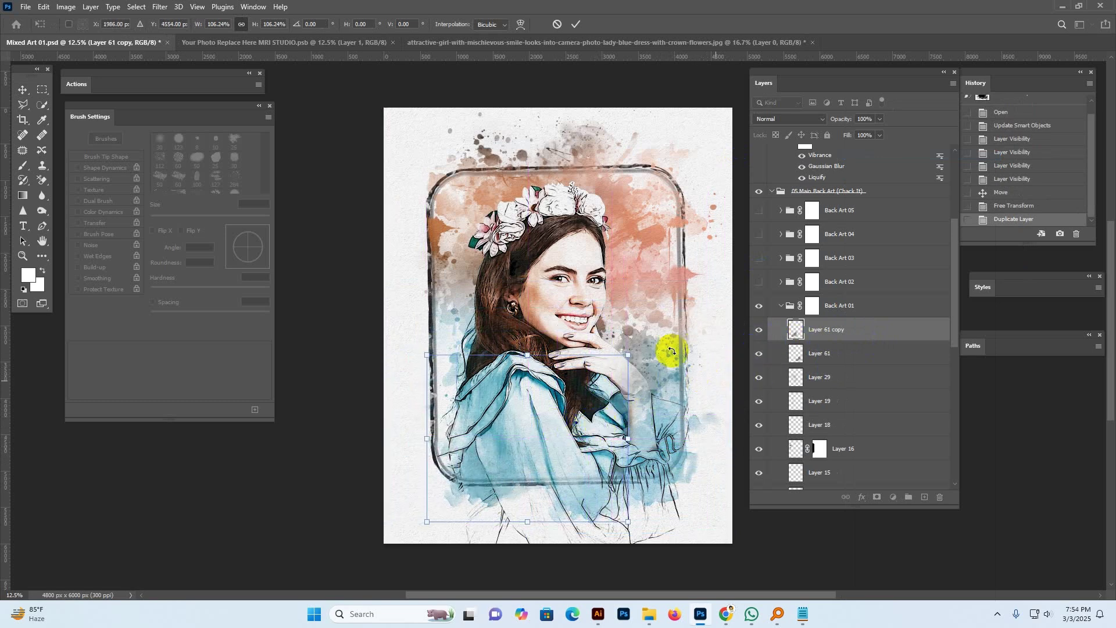
{"action": "left_click_drag", "start_coordinate": [630, 338], "coordinate": [430, 411]}
{"action": "left_click_drag", "start_coordinate": [531, 455], "coordinate": [503, 463]}
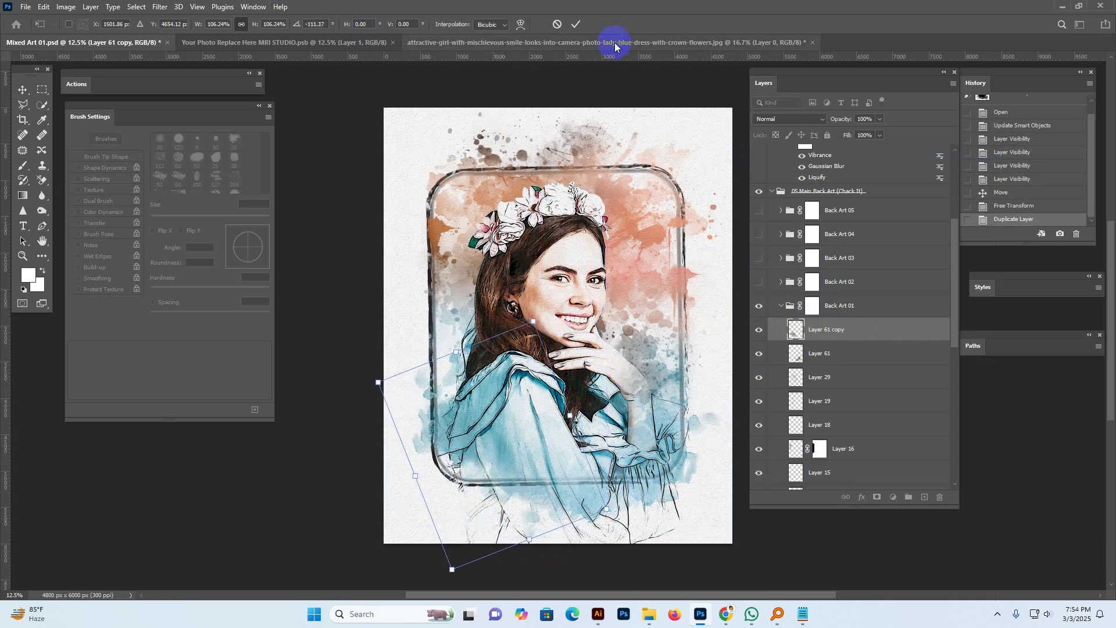
{"action": "left_click", "coordinate": [577, 25]}
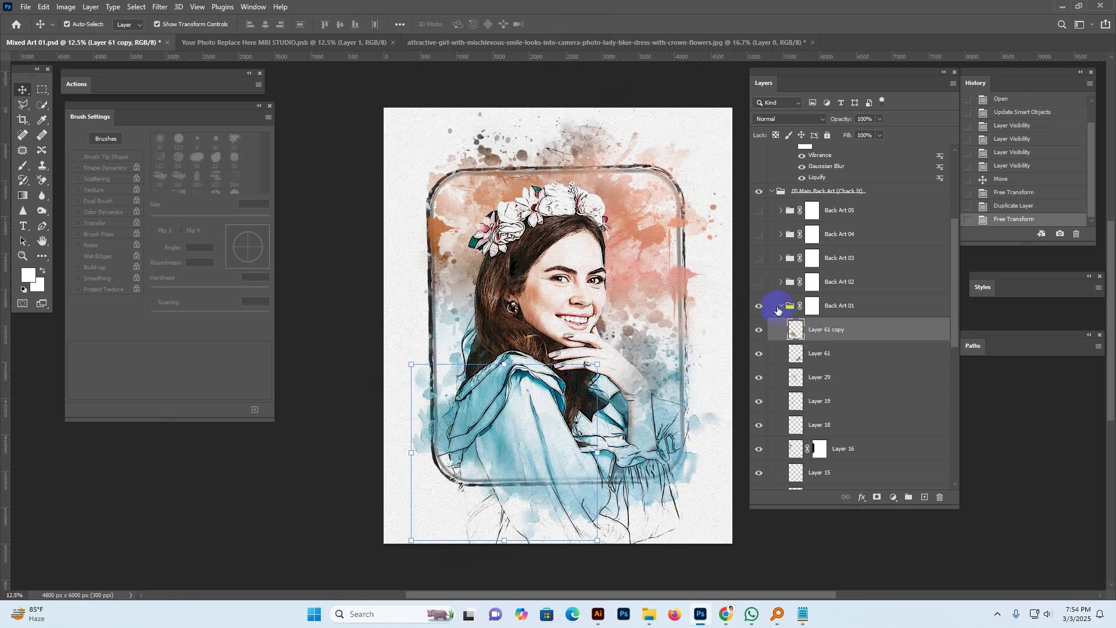
Collapse the Back Art 01 group, turn off the transform controls, and hide the group
{"action": "left_click", "coordinate": [781, 306]}
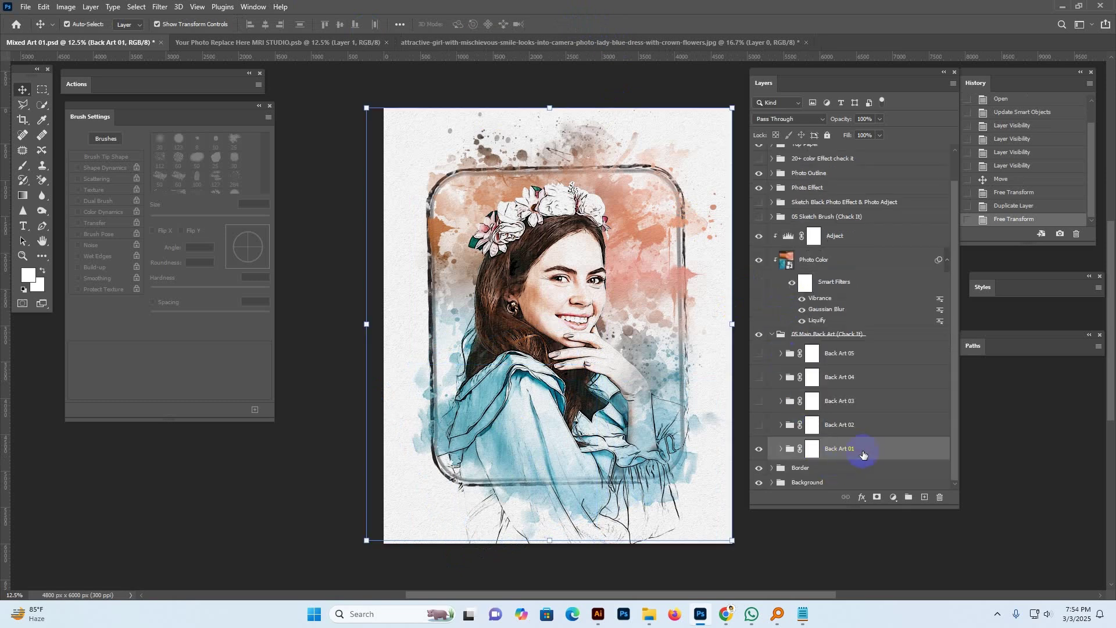
{"action": "left_click", "coordinate": [156, 24]}
{"action": "left_click", "coordinate": [758, 448]}
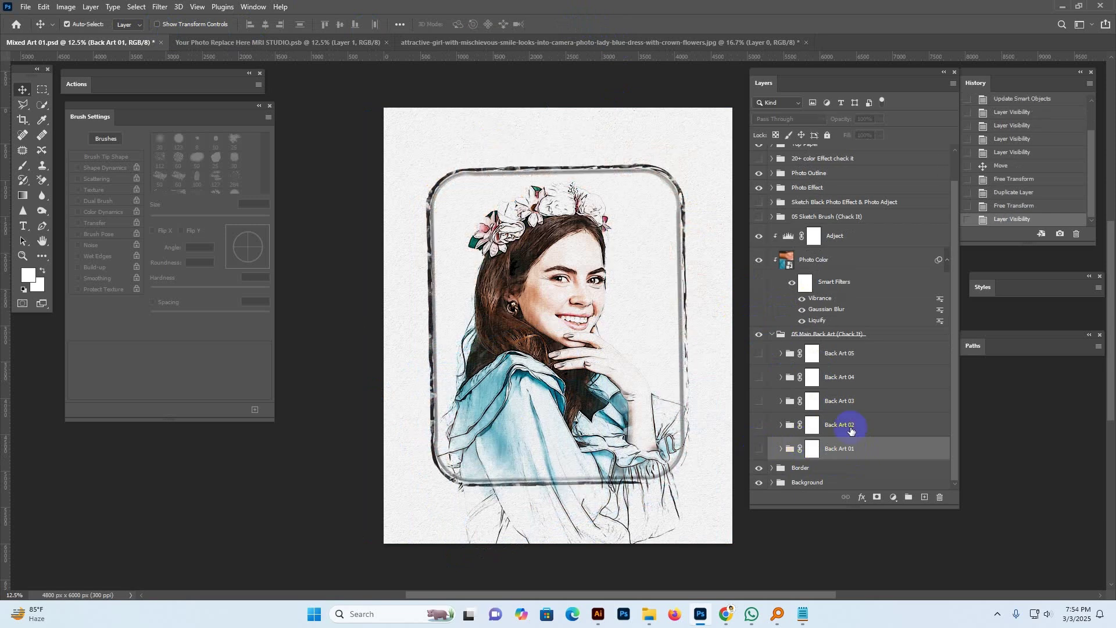
Preview the Back Art 02 group on the portrait, look through its layers, and hide it again
{"action": "left_click", "coordinate": [851, 429]}
{"action": "left_click", "coordinate": [759, 425]}
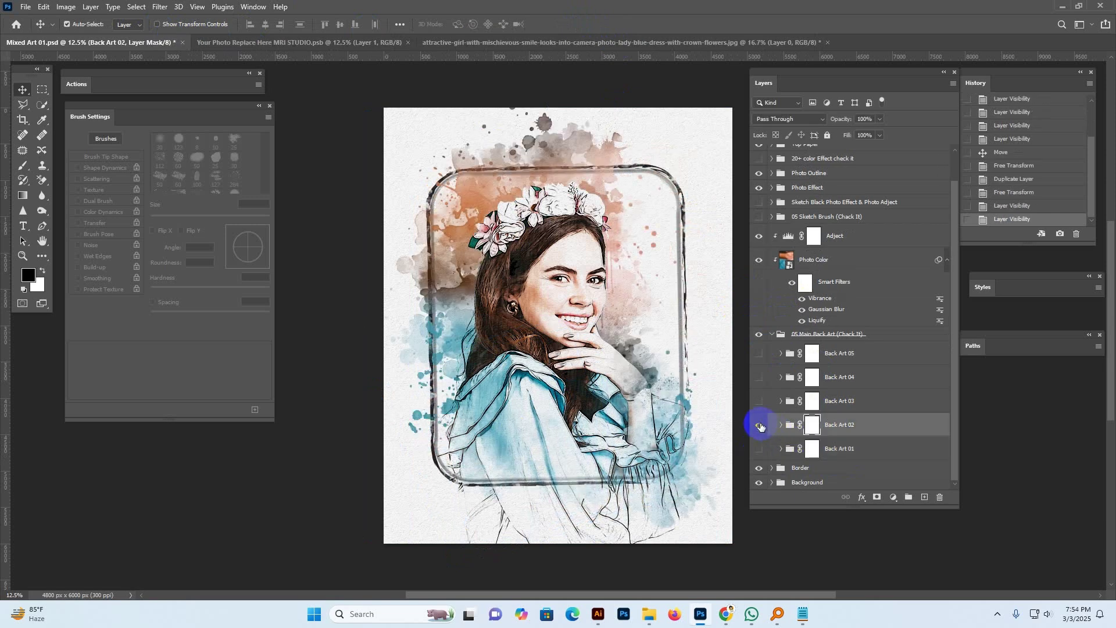
{"action": "left_click", "coordinate": [781, 425]}
{"action": "scroll", "coordinate": [860, 348], "scroll_direction": "down", "scroll_amount": 3}
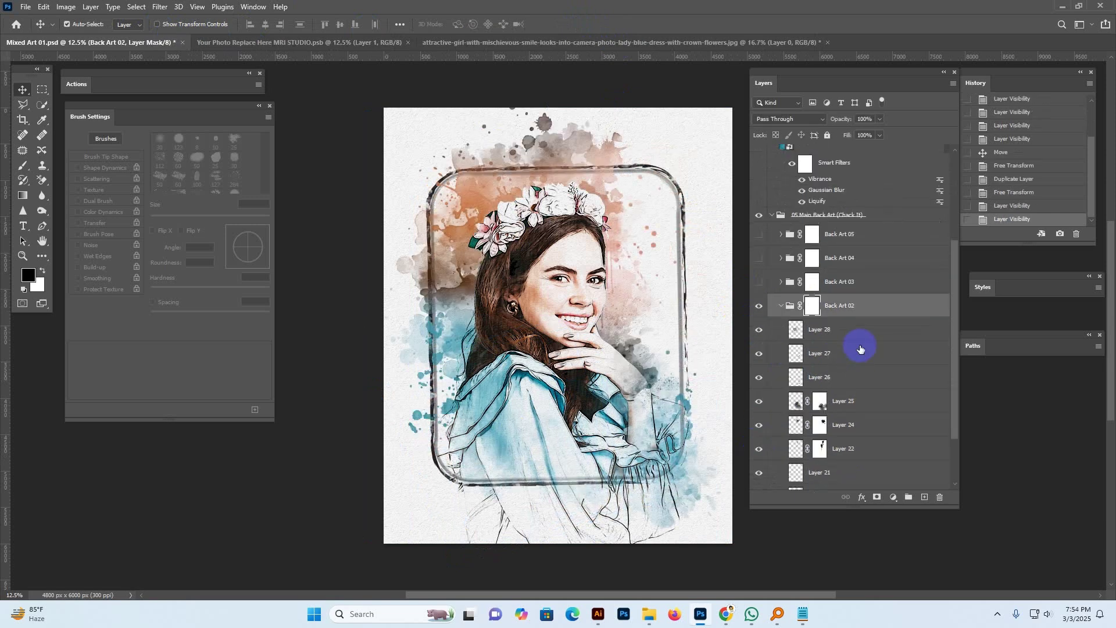
{"action": "scroll", "coordinate": [842, 424], "scroll_direction": "down", "scroll_amount": 3}
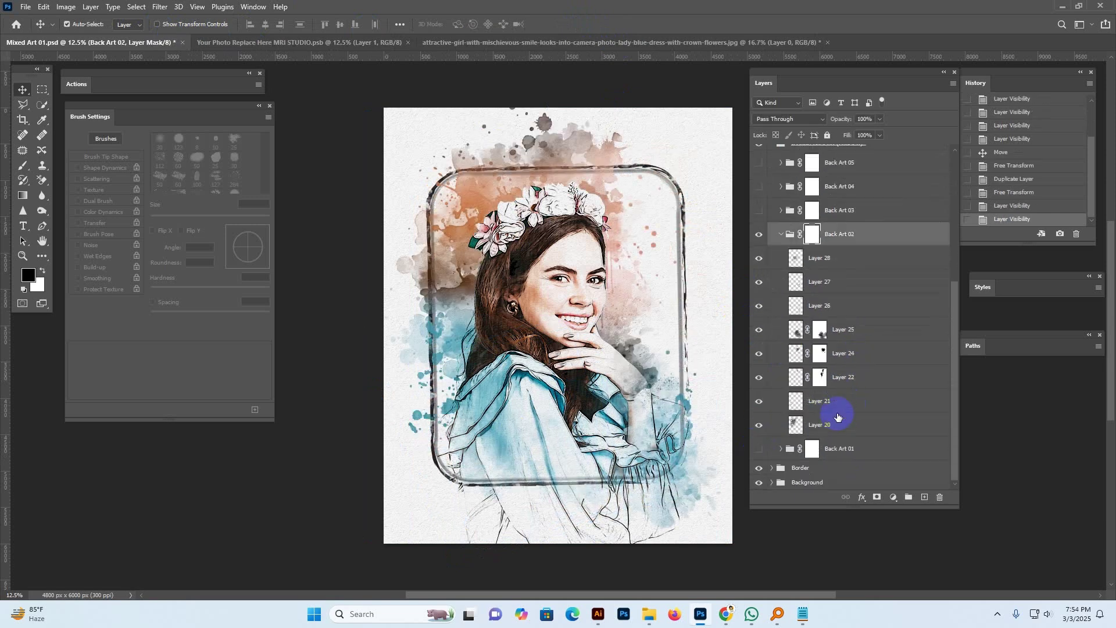
{"action": "left_click", "coordinate": [782, 234]}
{"action": "left_click", "coordinate": [763, 424]}
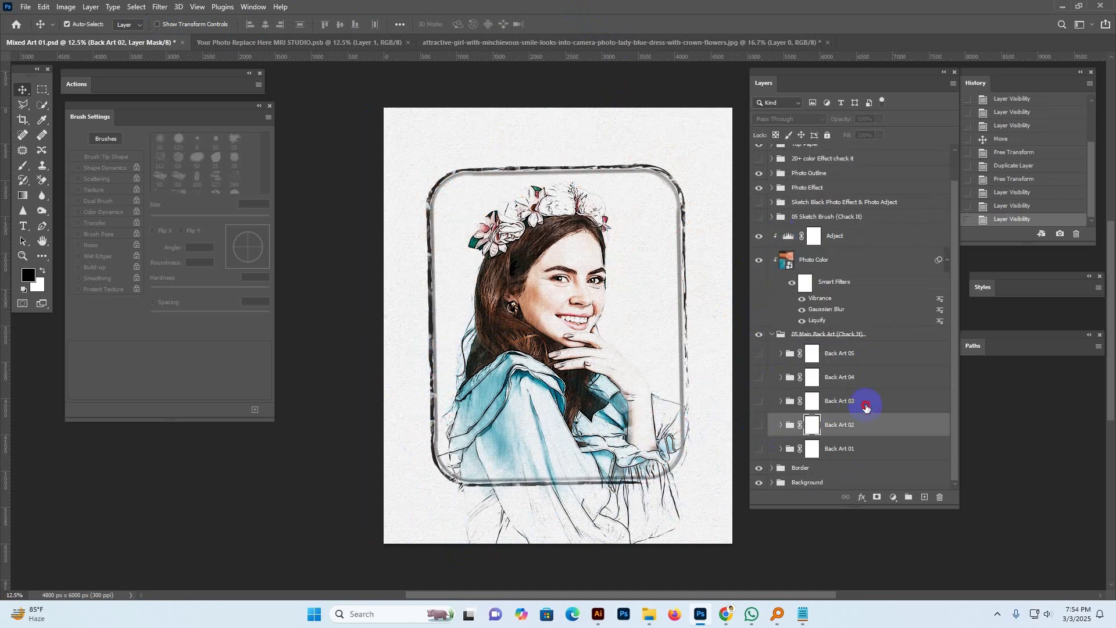
Preview the Back Art 03, Back Art 04 and Back Art 05 groups one at a time, hiding each again
{"action": "left_click", "coordinate": [863, 402]}
{"action": "left_click", "coordinate": [759, 401]}
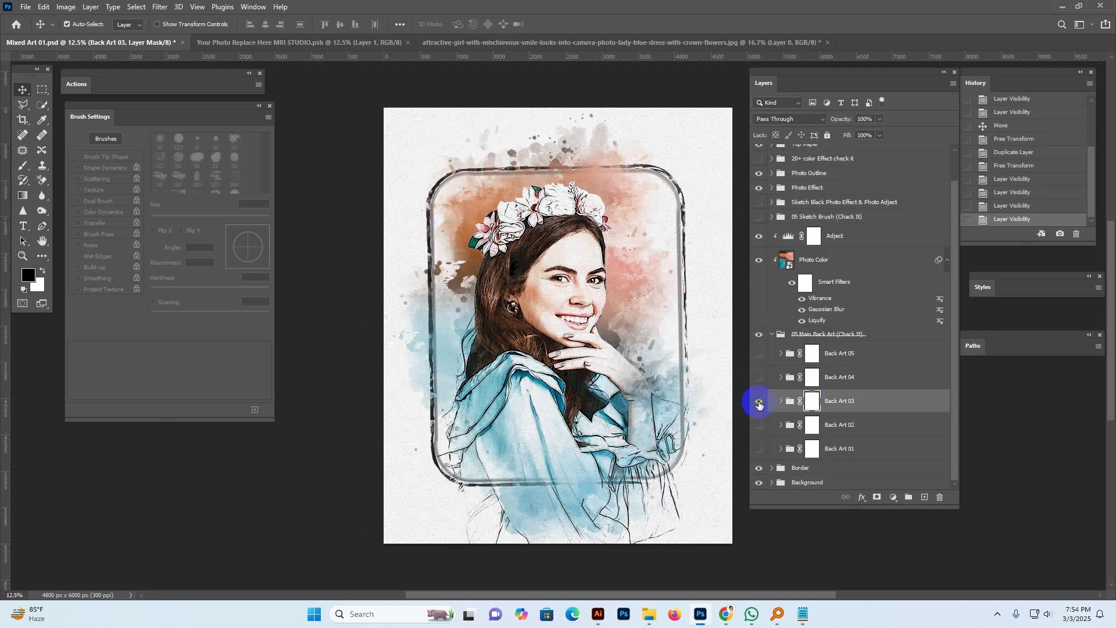
{"action": "left_click", "coordinate": [759, 401]}
{"action": "left_click", "coordinate": [860, 377]}
{"action": "left_click", "coordinate": [758, 378]}
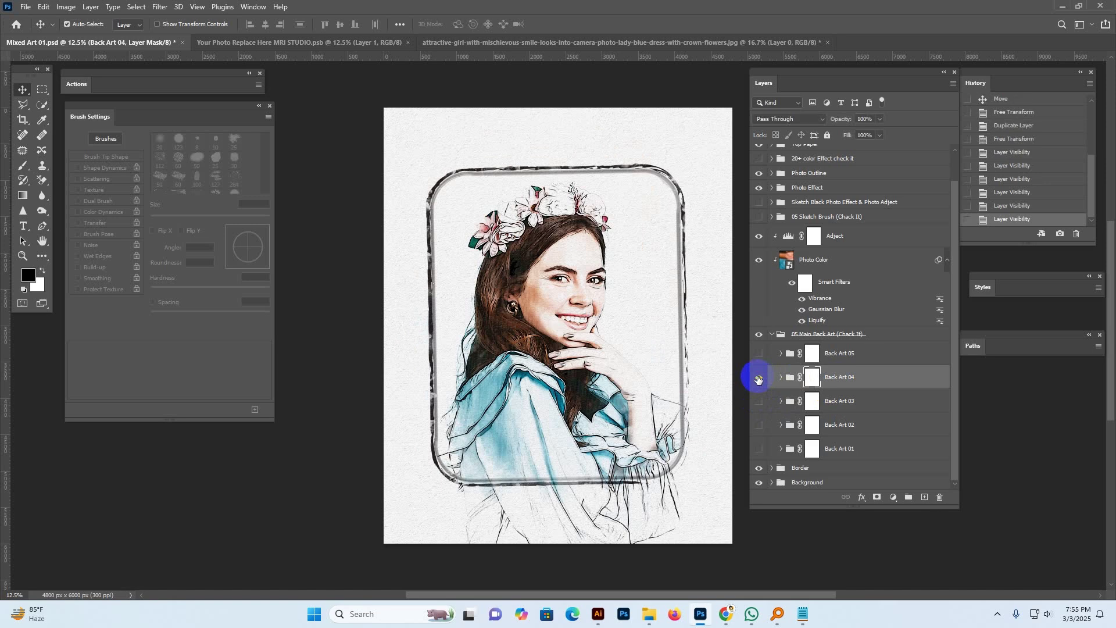
{"action": "left_click", "coordinate": [758, 378]}
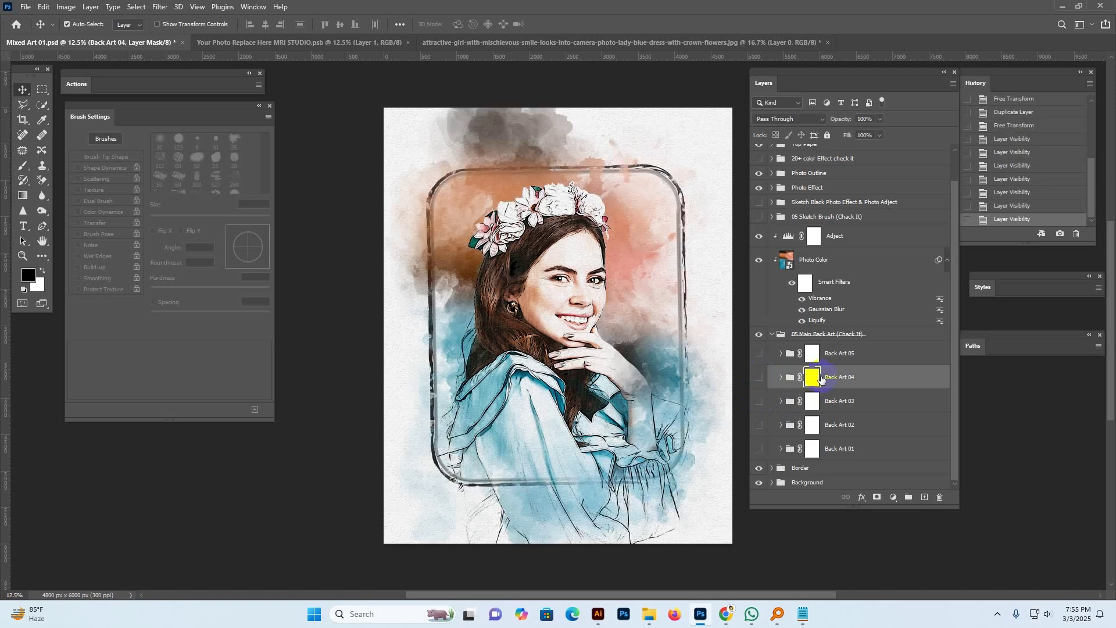
{"action": "left_click", "coordinate": [854, 355]}
{"action": "left_click", "coordinate": [759, 356]}
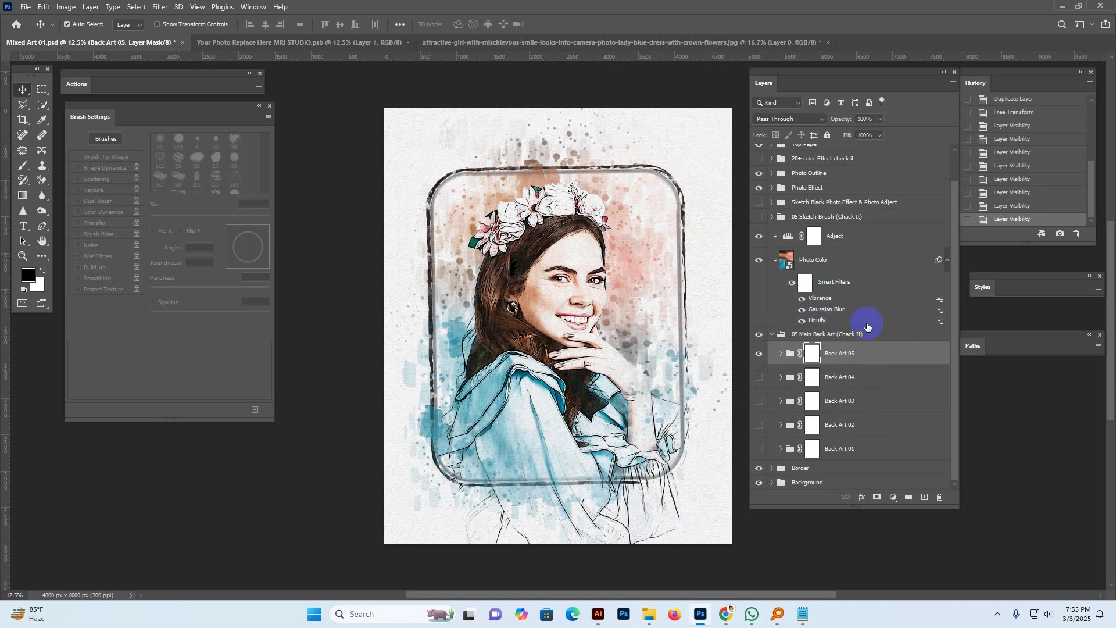
{"action": "left_click", "coordinate": [875, 355]}
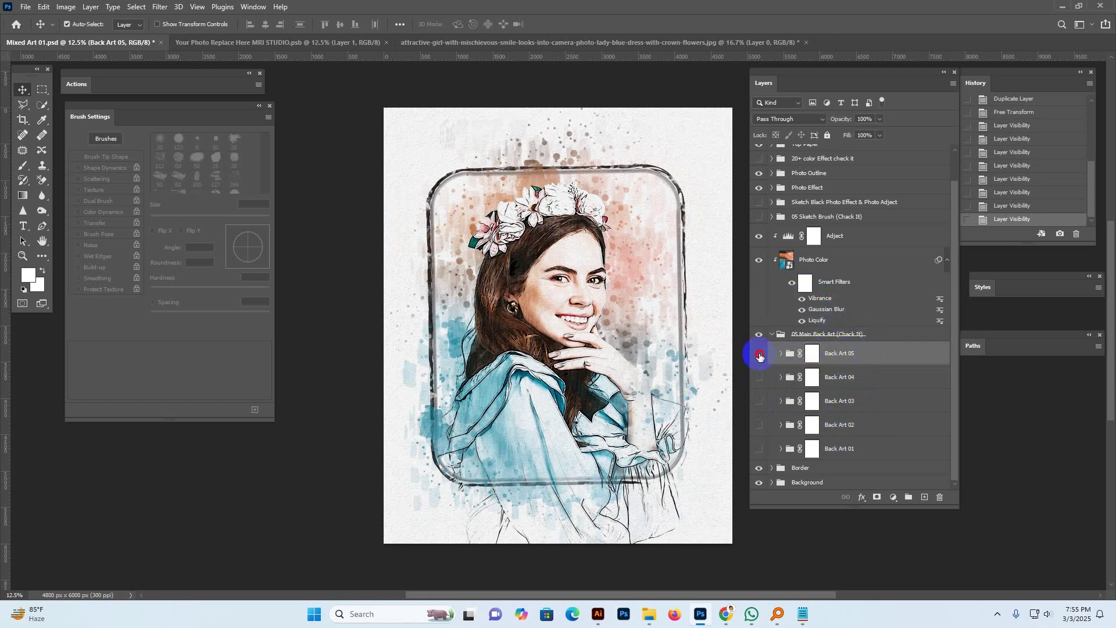
{"action": "left_click", "coordinate": [760, 355]}
Show the 05 Sketch Brush (Chack It) group and briefly preview it combined with the Back Art 01 group
{"action": "left_click", "coordinate": [821, 218]}
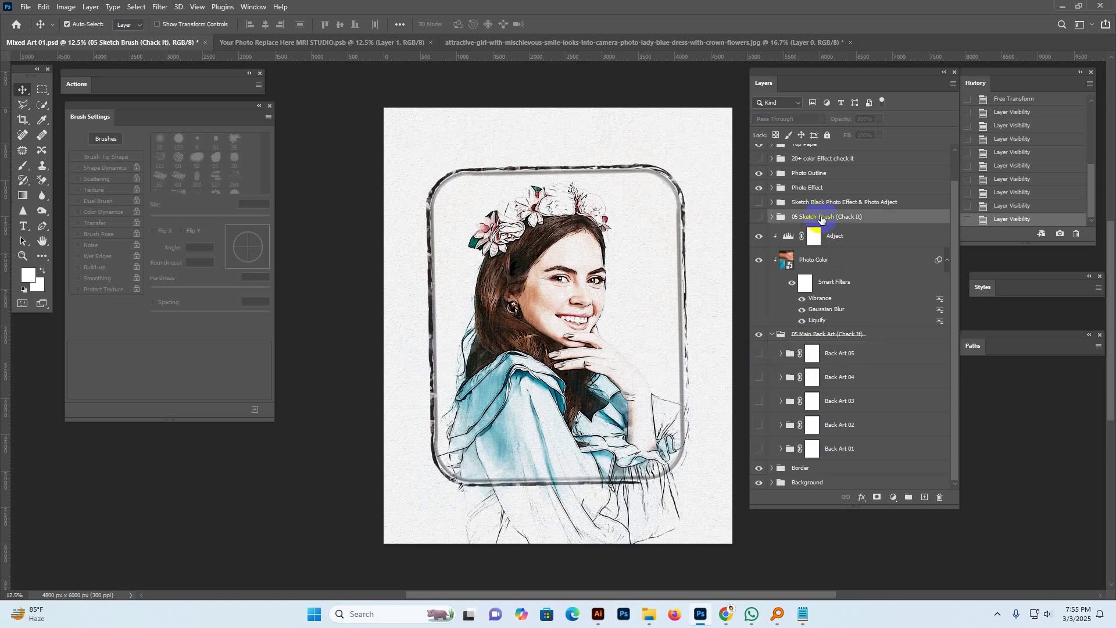
{"action": "left_click", "coordinate": [759, 217]}
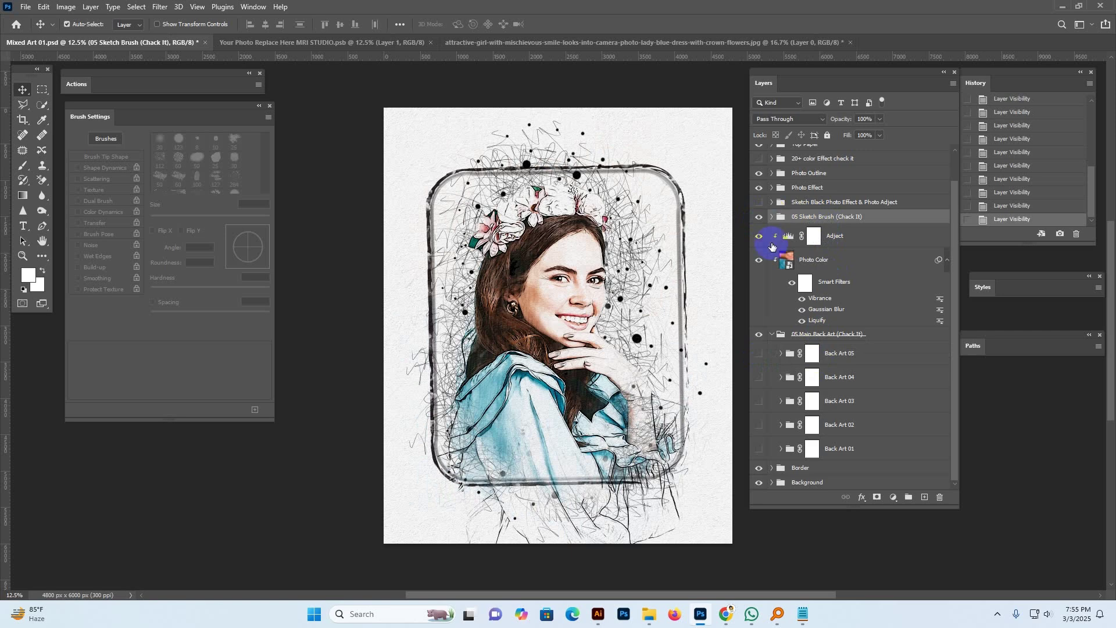
{"action": "left_click", "coordinate": [812, 449]}
{"action": "left_click", "coordinate": [760, 450]}
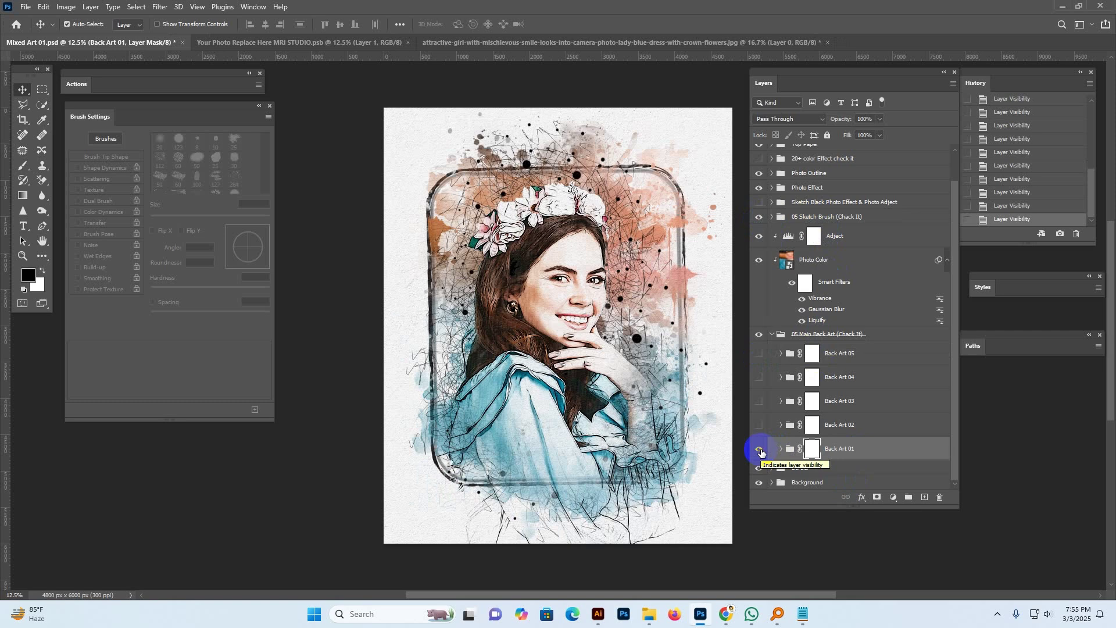
{"action": "left_click", "coordinate": [760, 450]}
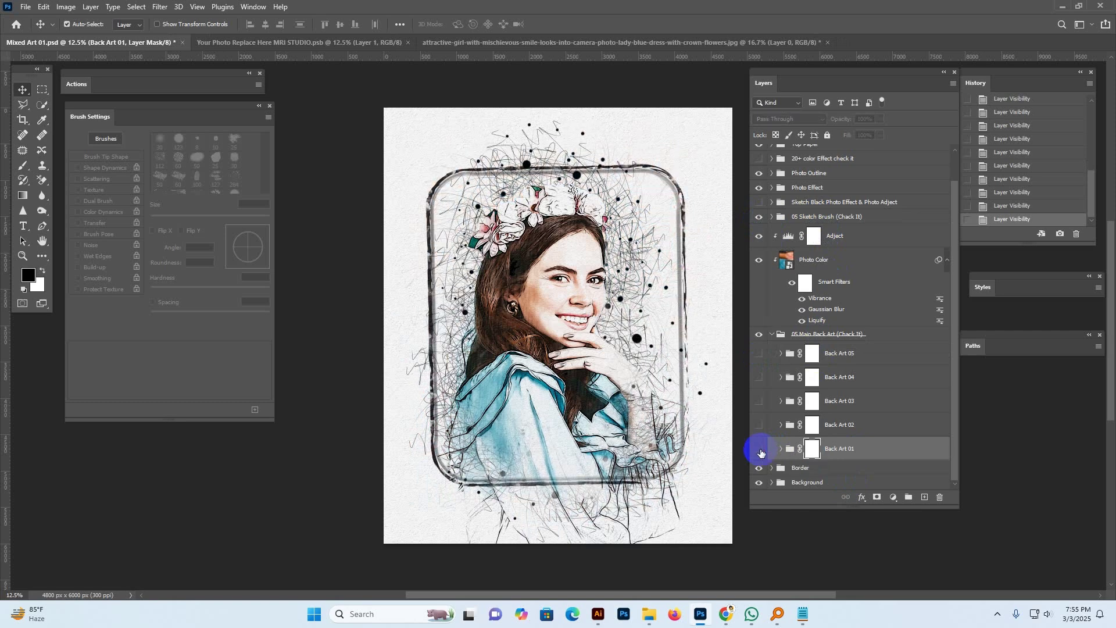
Expand the 05 Sketch Brush (Chack It) group and hide its Sketch Brush 04 subgroup
{"action": "left_click", "coordinate": [814, 219]}
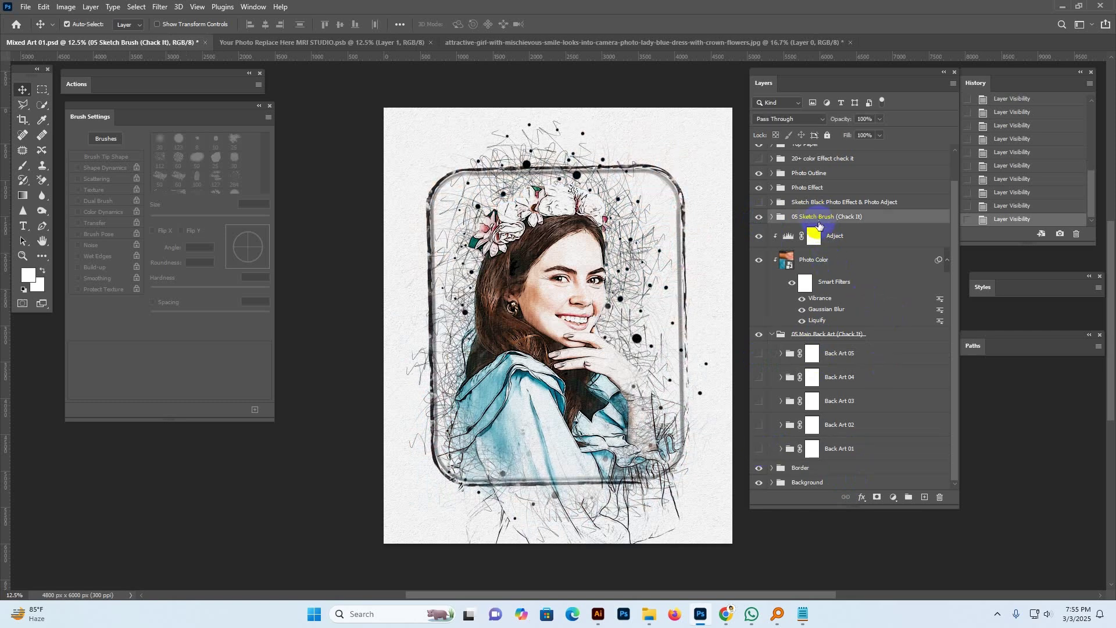
{"action": "left_click", "coordinate": [772, 217]}
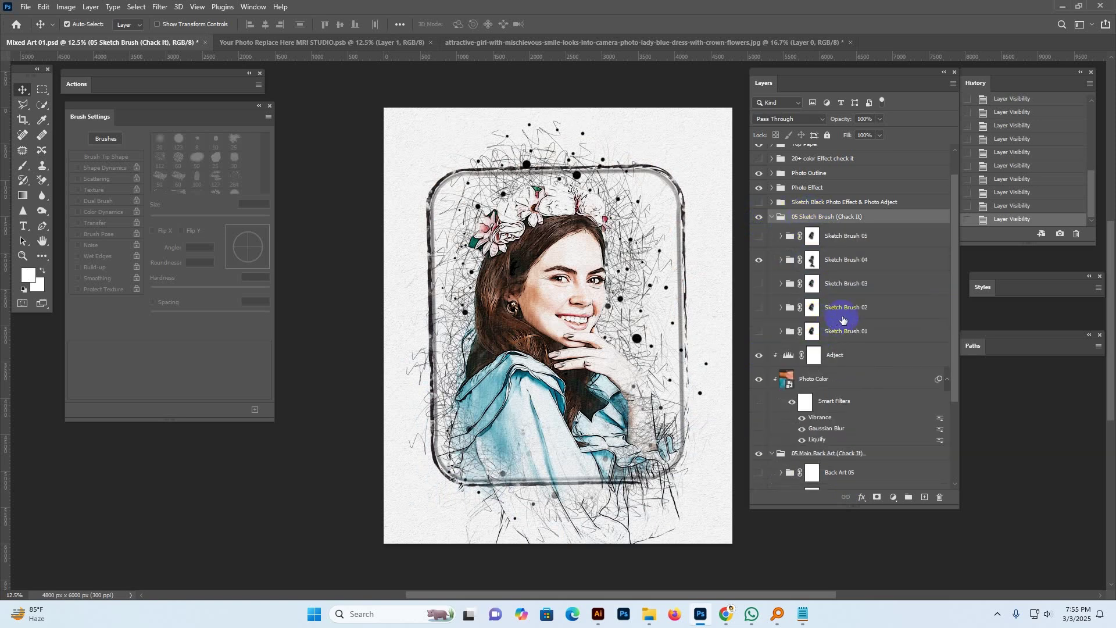
{"action": "left_click", "coordinate": [847, 260]}
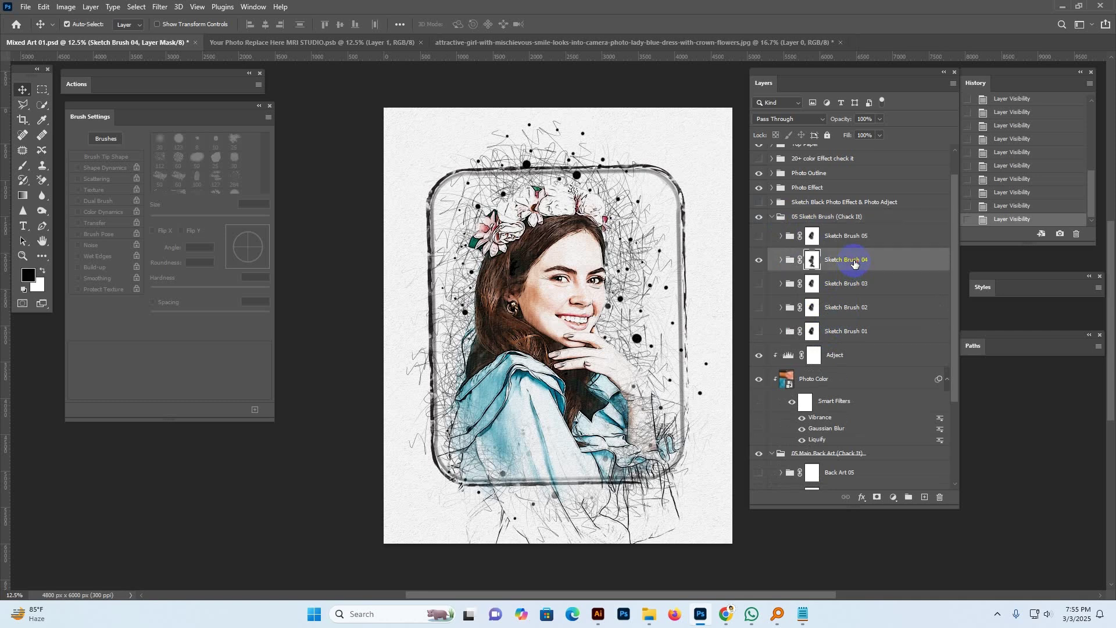
{"action": "left_click", "coordinate": [759, 260]}
{"action": "left_click", "coordinate": [759, 260]}
Show the Sketch Brush 01 group to preview its strokes around the portrait, and hide it again
{"action": "left_click", "coordinate": [790, 334]}
{"action": "left_click", "coordinate": [762, 336]}
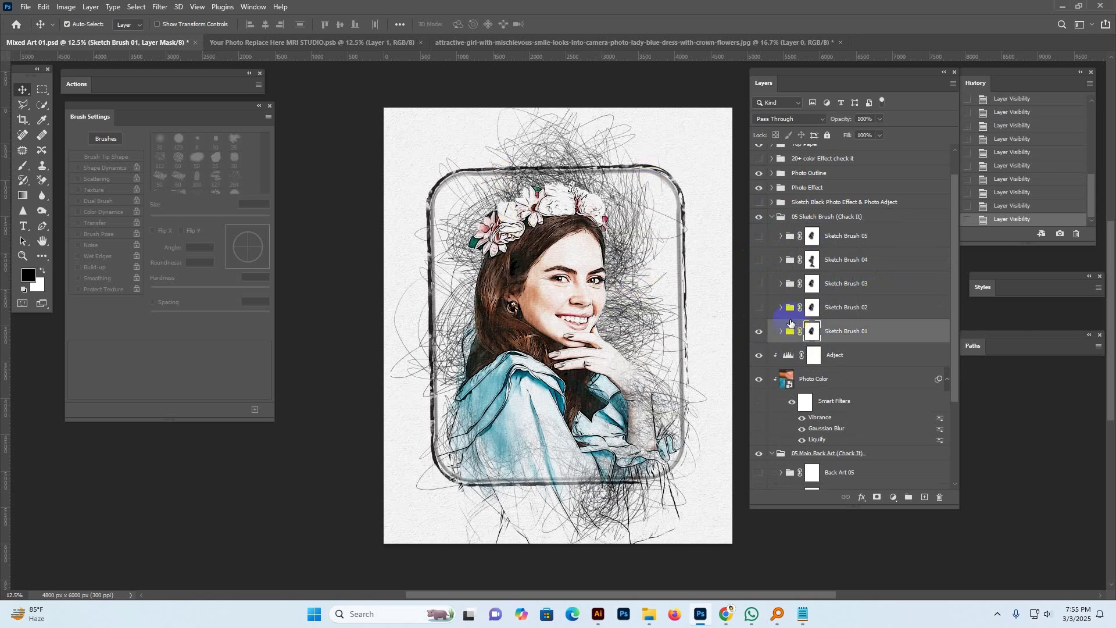
{"action": "left_click", "coordinate": [758, 331]}
Preview the Sketch Brush 02 group, inspect the layers inside it, and hide the group again
{"action": "left_click", "coordinate": [812, 307]}
{"action": "left_click", "coordinate": [758, 308]}
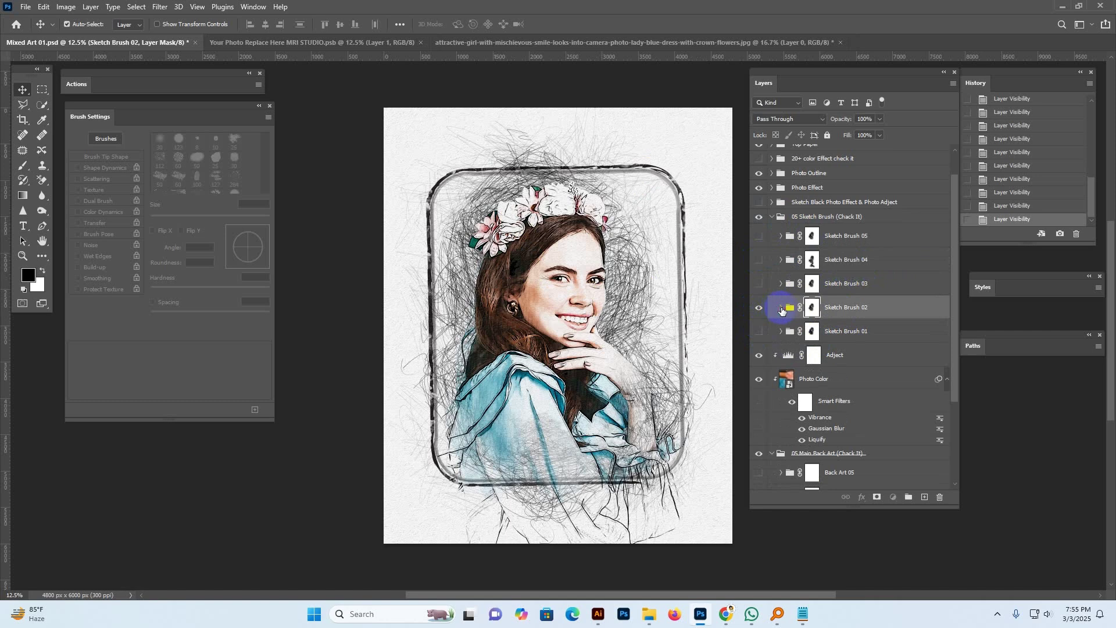
{"action": "left_click", "coordinate": [781, 308]}
{"action": "left_click", "coordinate": [815, 336]}
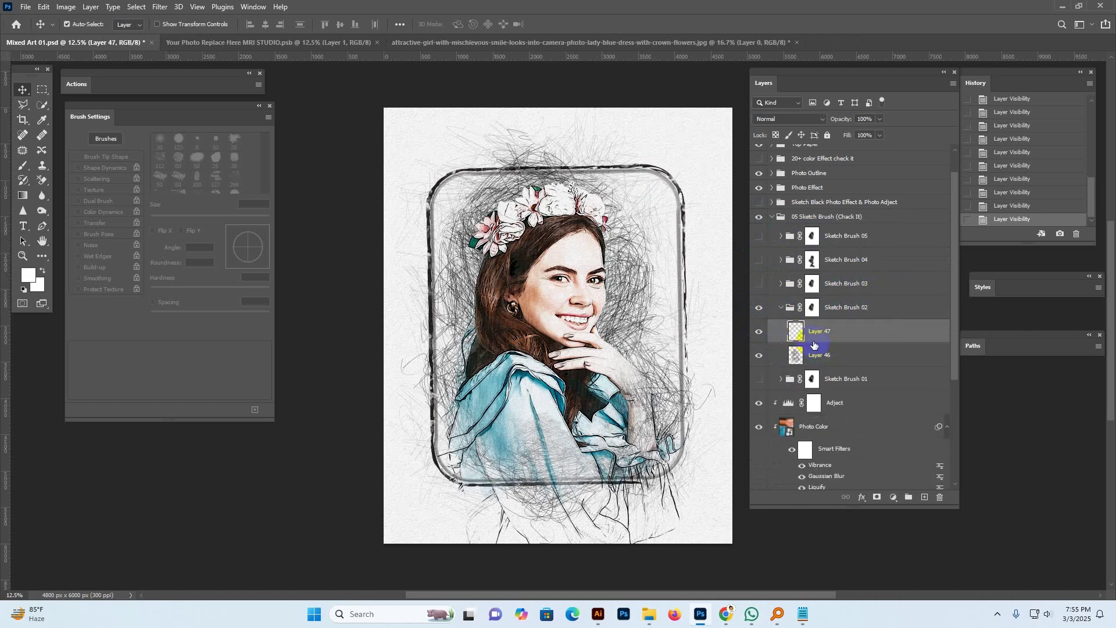
{"action": "left_click", "coordinate": [781, 308]}
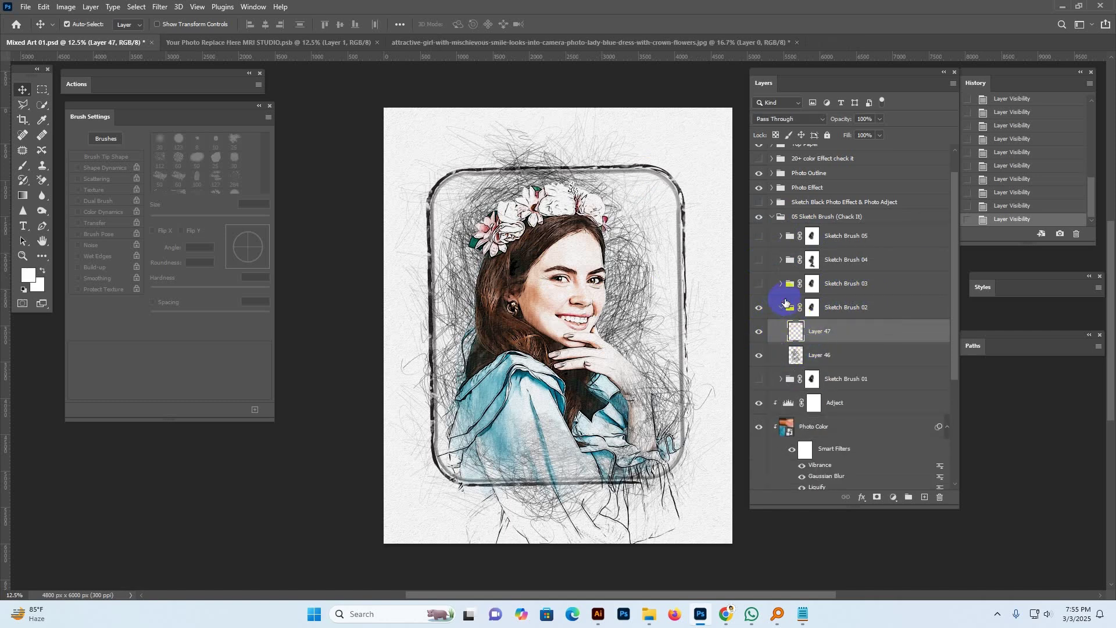
{"action": "left_click", "coordinate": [759, 307]}
Preview the Sketch Brush 03 and Sketch Brush 04 groups one at a time, hiding each again
{"action": "left_click", "coordinate": [771, 284]}
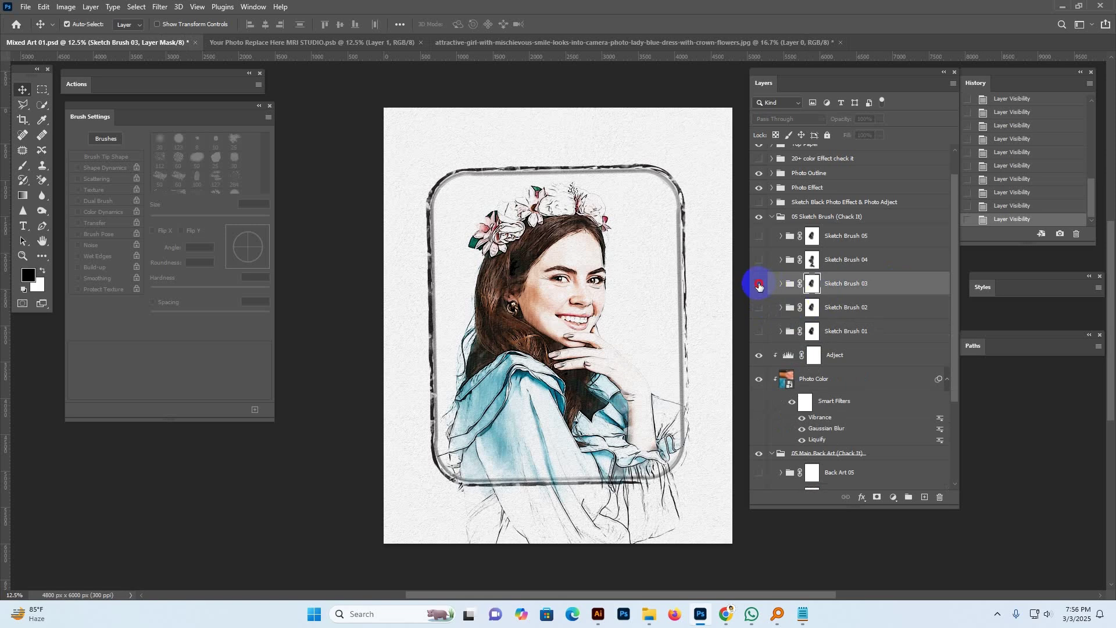
{"action": "left_click", "coordinate": [758, 285]}
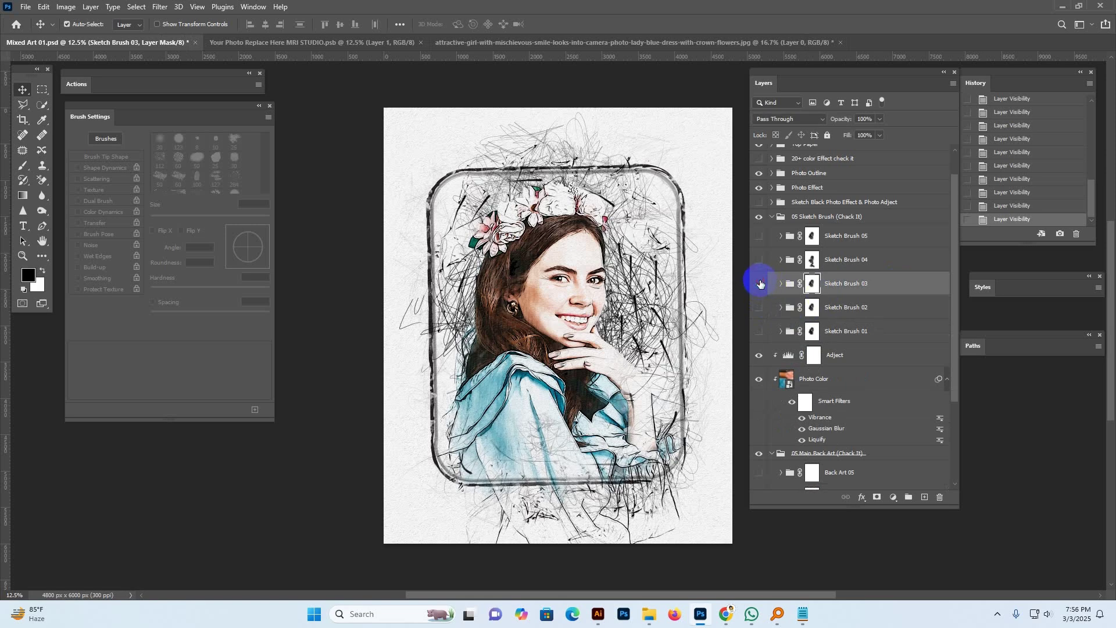
{"action": "left_click", "coordinate": [758, 284]}
{"action": "left_click", "coordinate": [854, 260]}
{"action": "left_click", "coordinate": [757, 259]}
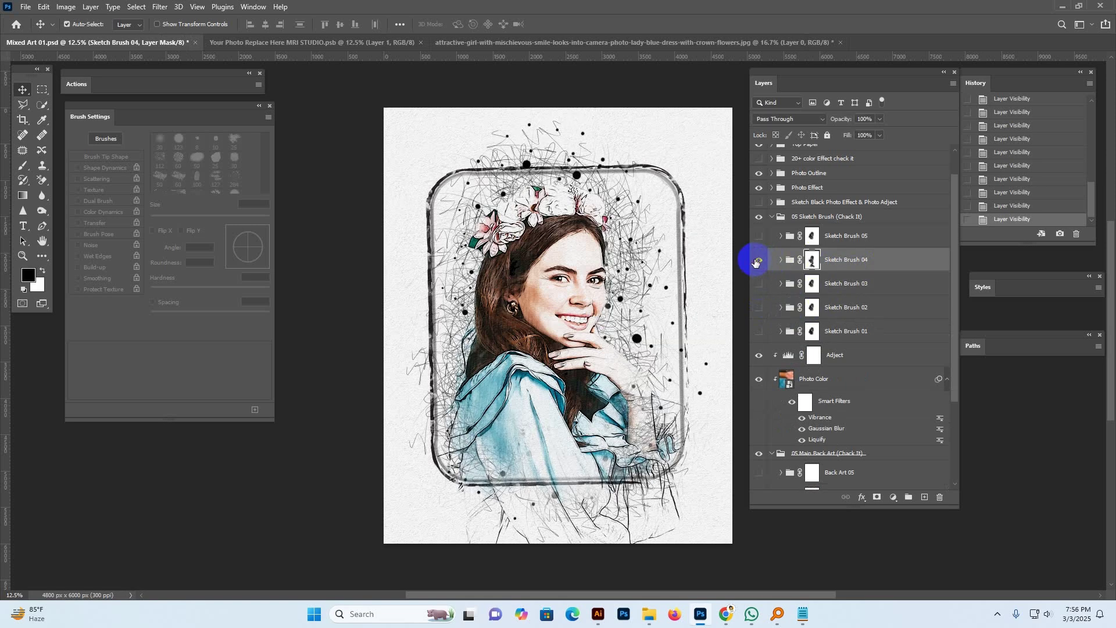
{"action": "left_click", "coordinate": [756, 260]}
Preview the Sketch Brush 05 group and hide it again, leaving the Sketch Black Photo Effect & Photo Adject group switched on
{"action": "left_click", "coordinate": [865, 236]}
{"action": "left_click", "coordinate": [759, 237]}
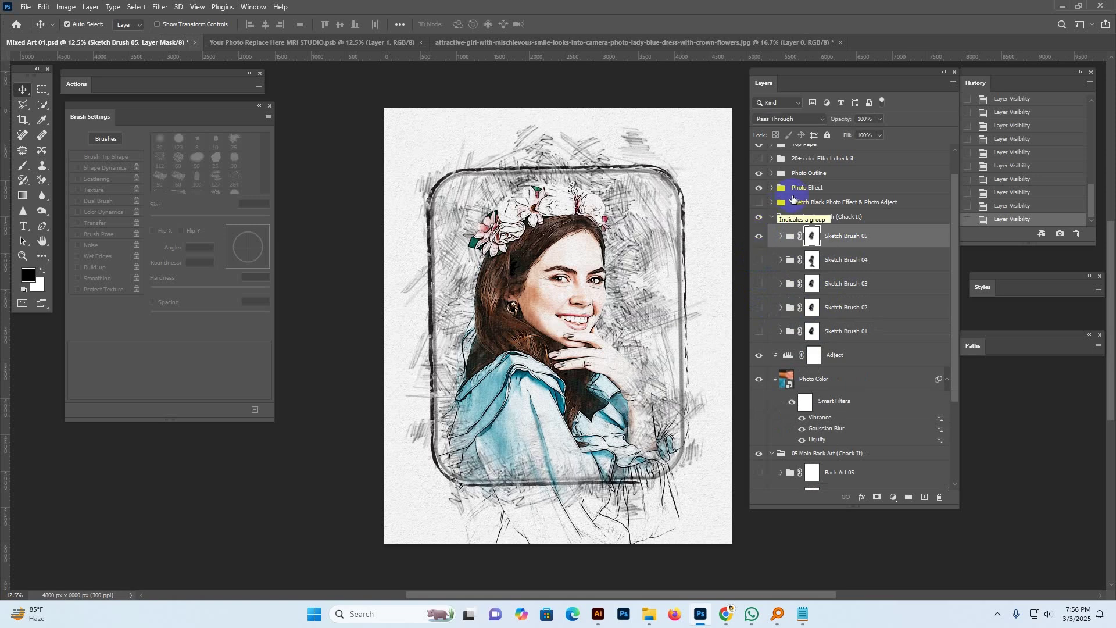
{"action": "left_click", "coordinate": [770, 206]}
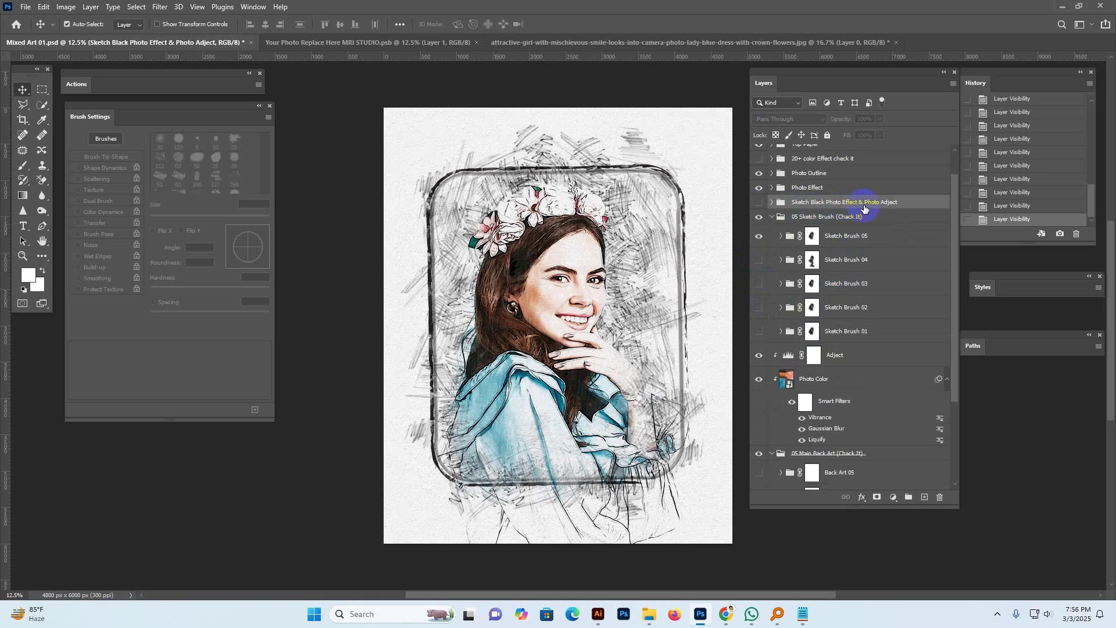
{"action": "left_click", "coordinate": [759, 203]}
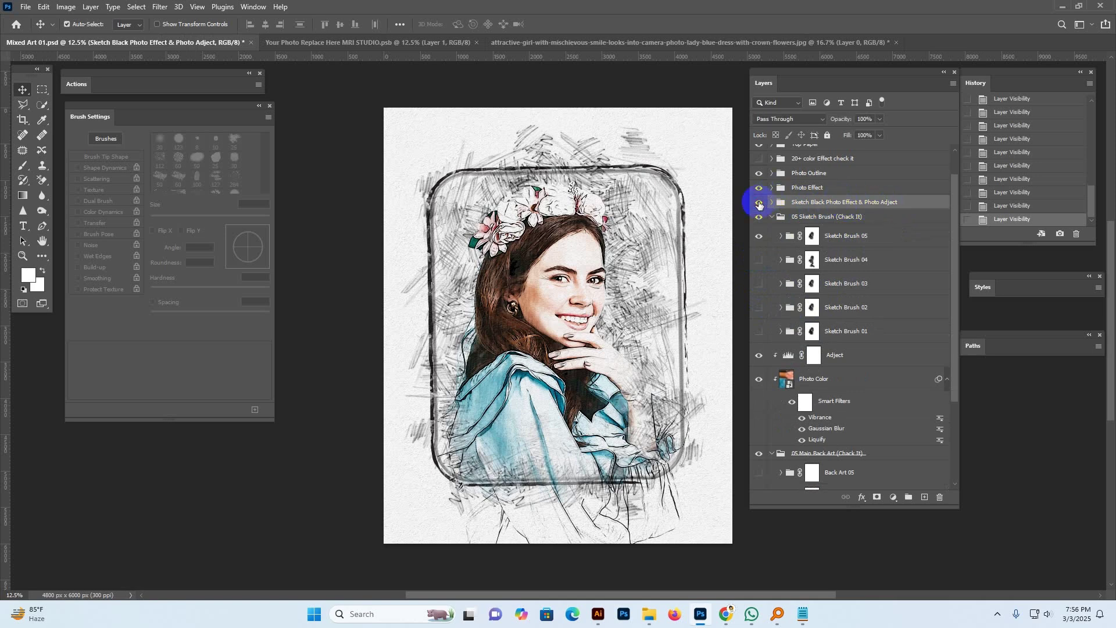
{"action": "left_click", "coordinate": [813, 238]}
{"action": "left_click", "coordinate": [759, 237]}
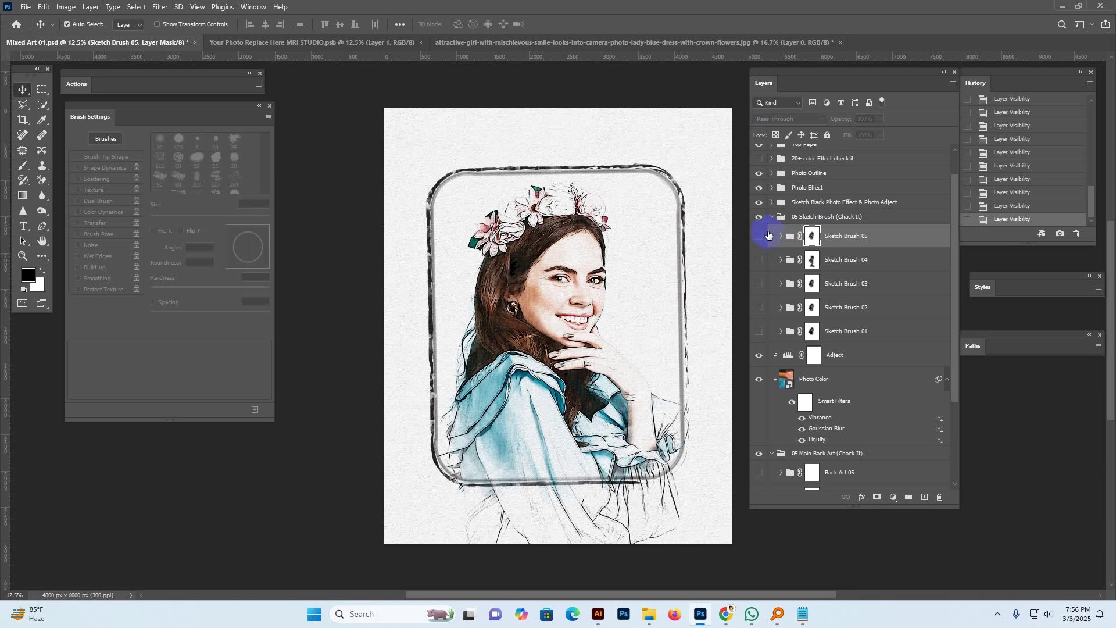
Inspect the layers of the Sketch Black Photo Effect & Photo Adject group and hide the colored Photo Effect group above it
{"action": "left_click", "coordinate": [779, 202]}
{"action": "left_click", "coordinate": [772, 202]}
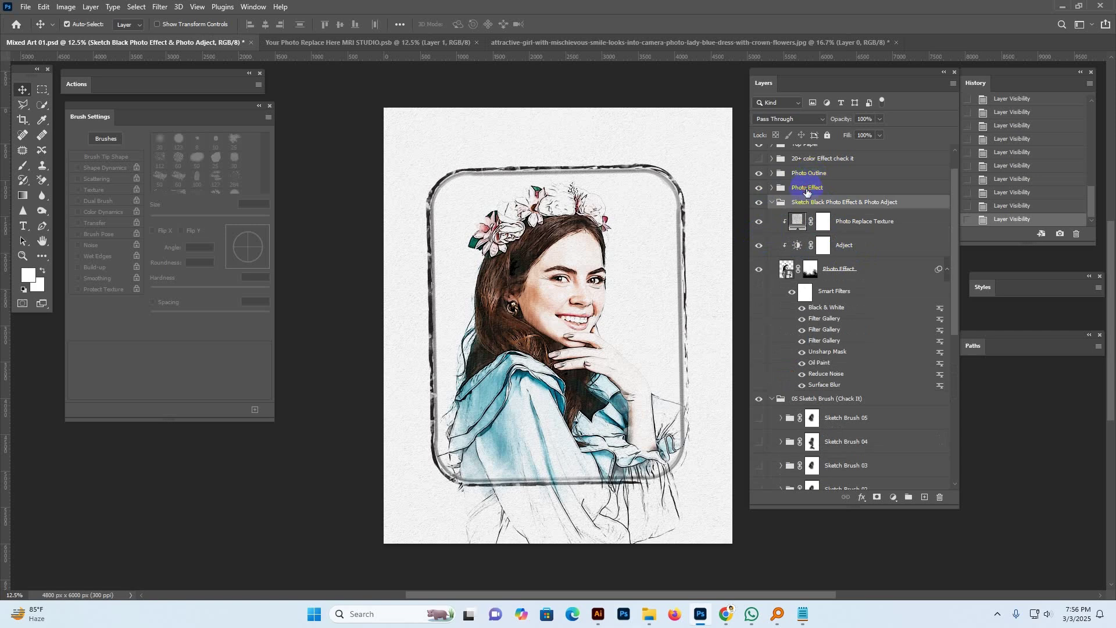
{"action": "left_click", "coordinate": [807, 189]}
{"action": "left_click", "coordinate": [759, 189]}
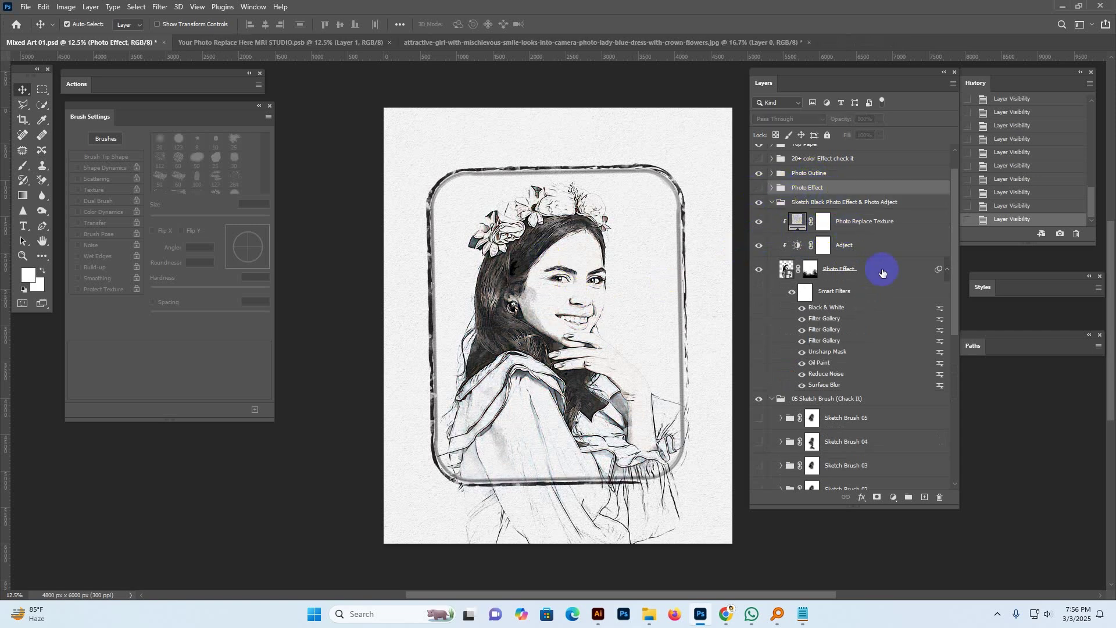
{"action": "left_click", "coordinate": [871, 229]}
{"action": "left_click", "coordinate": [772, 201]}
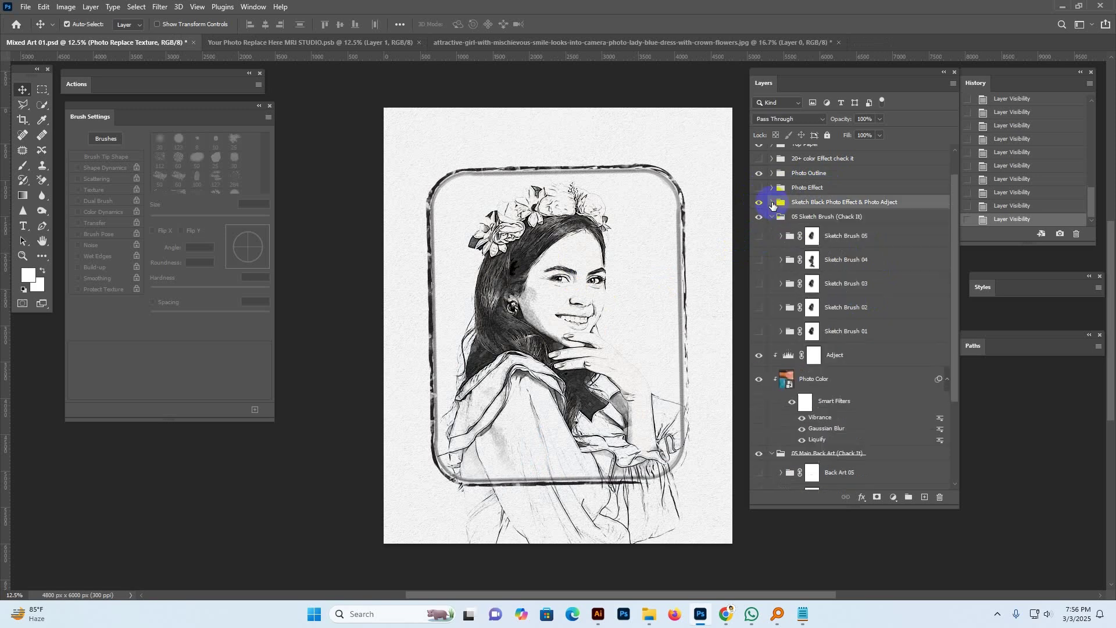
Toggle the Sketch Black Photo Effect & Photo Adject group off and on, expand it, and show the Photo Effect group
{"action": "left_click", "coordinate": [760, 203]}
{"action": "left_click", "coordinate": [759, 204]}
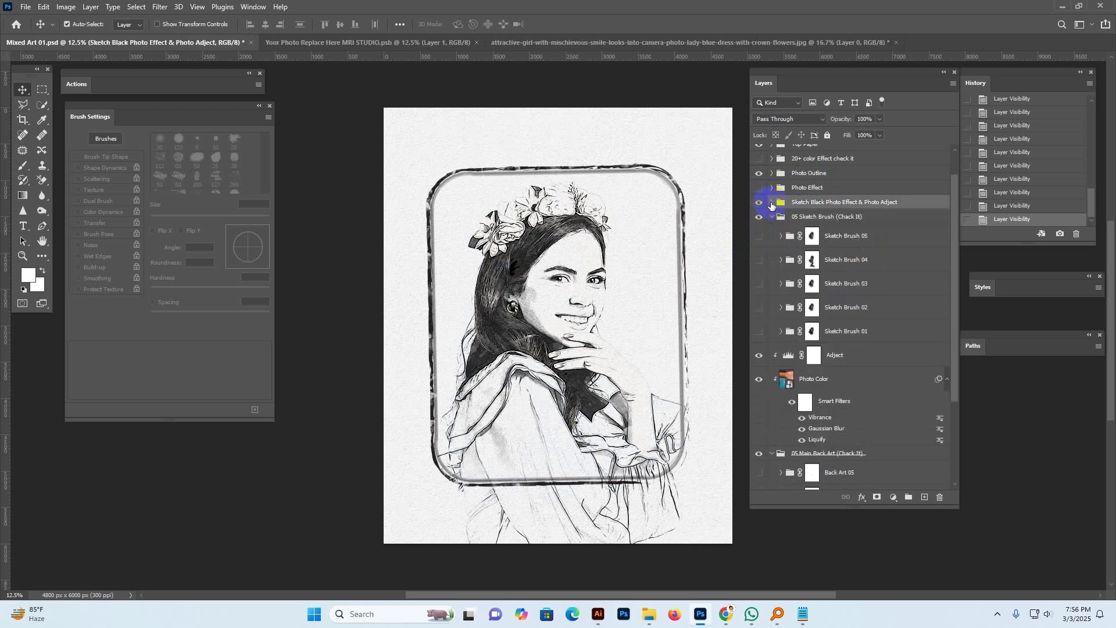
{"action": "left_click", "coordinate": [772, 201]}
{"action": "left_click", "coordinate": [771, 189]}
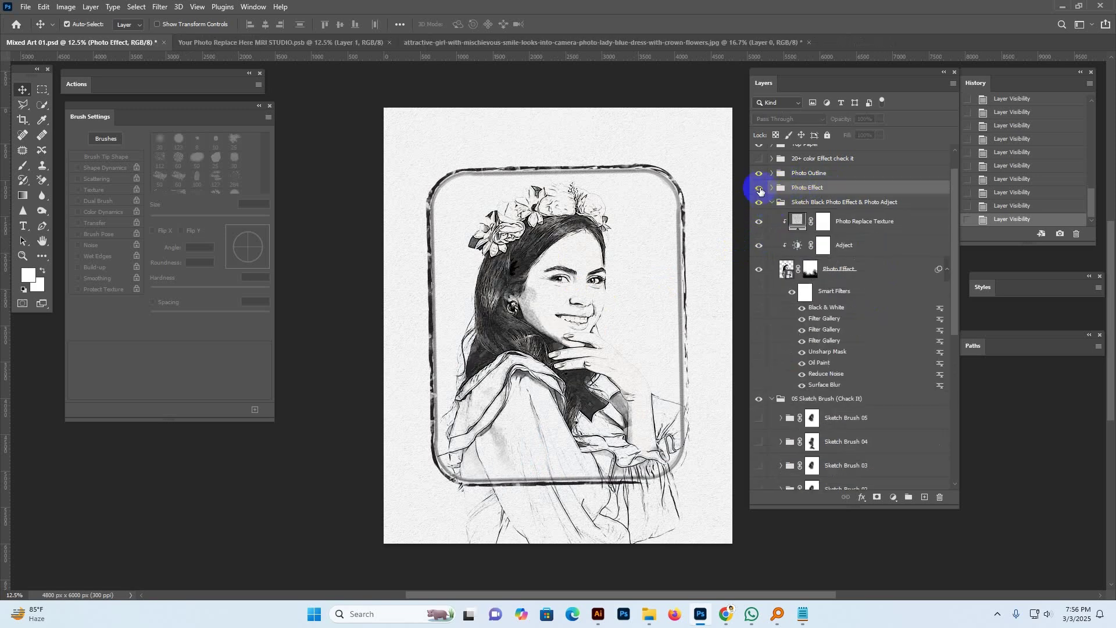
{"action": "left_click", "coordinate": [759, 188]}
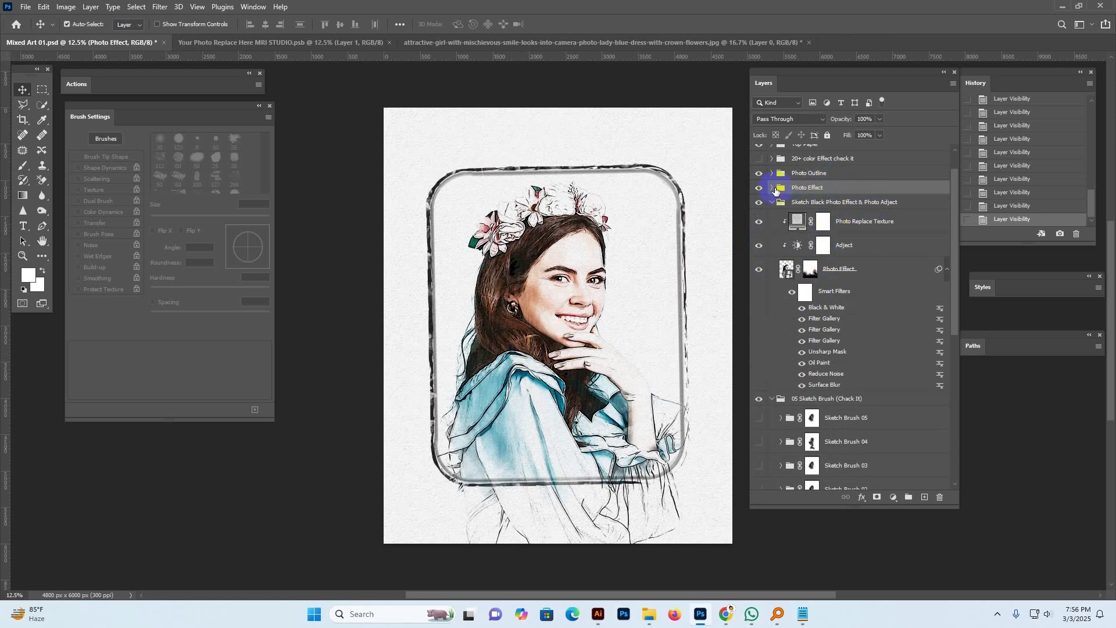
Inspect the layers inside the colored Photo Effect group, collapse it, and hide the group again
{"action": "scroll", "coordinate": [822, 234], "scroll_direction": "up", "scroll_amount": 1}
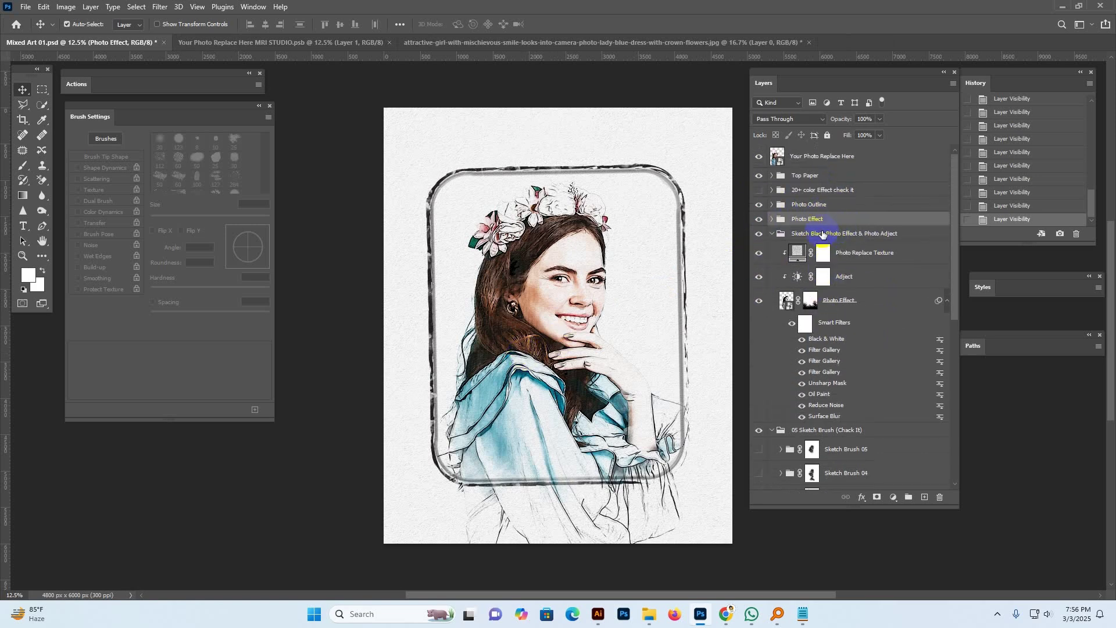
{"action": "left_click", "coordinate": [772, 219]}
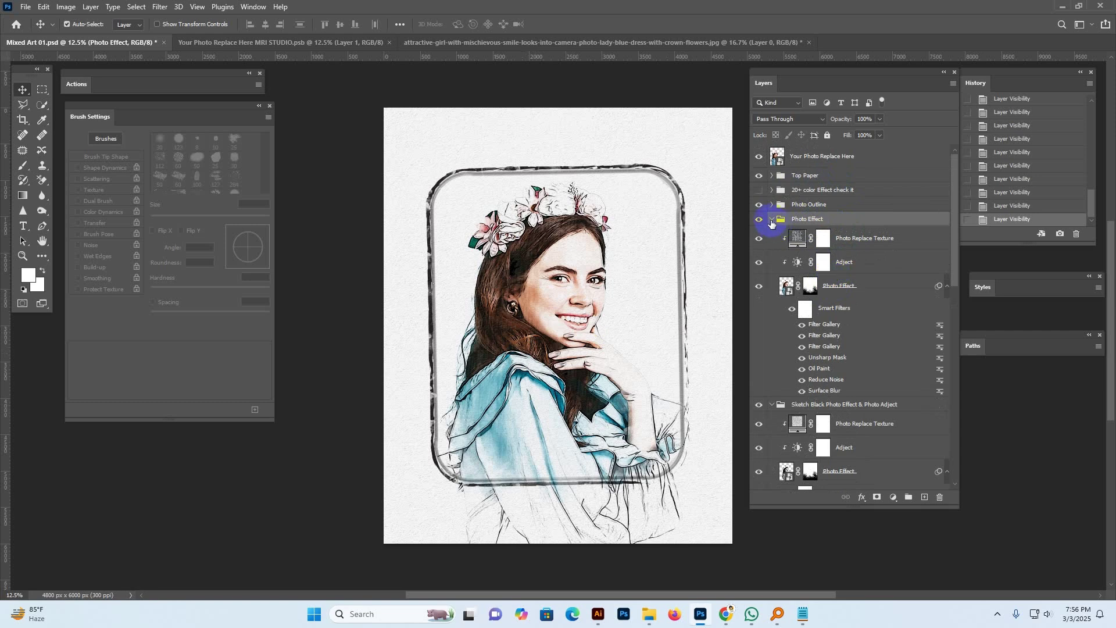
{"action": "left_click", "coordinate": [772, 219]}
{"action": "left_click", "coordinate": [837, 233]}
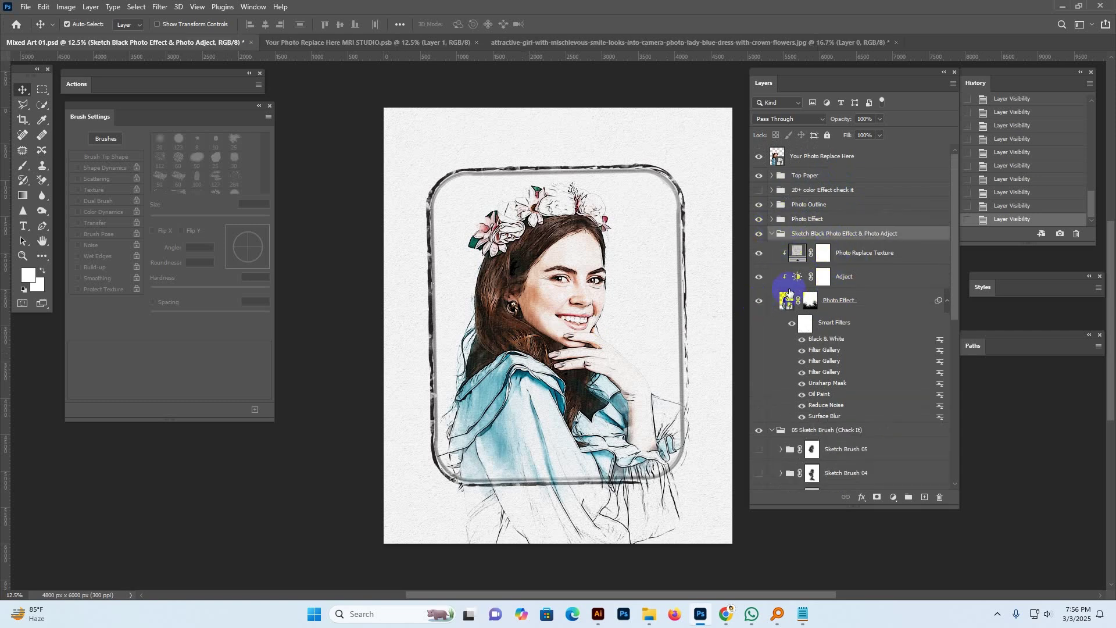
{"action": "left_click_drag", "start_coordinate": [789, 293], "coordinate": [774, 231]}
{"action": "left_click", "coordinate": [759, 219]}
{"action": "left_click", "coordinate": [806, 220]}
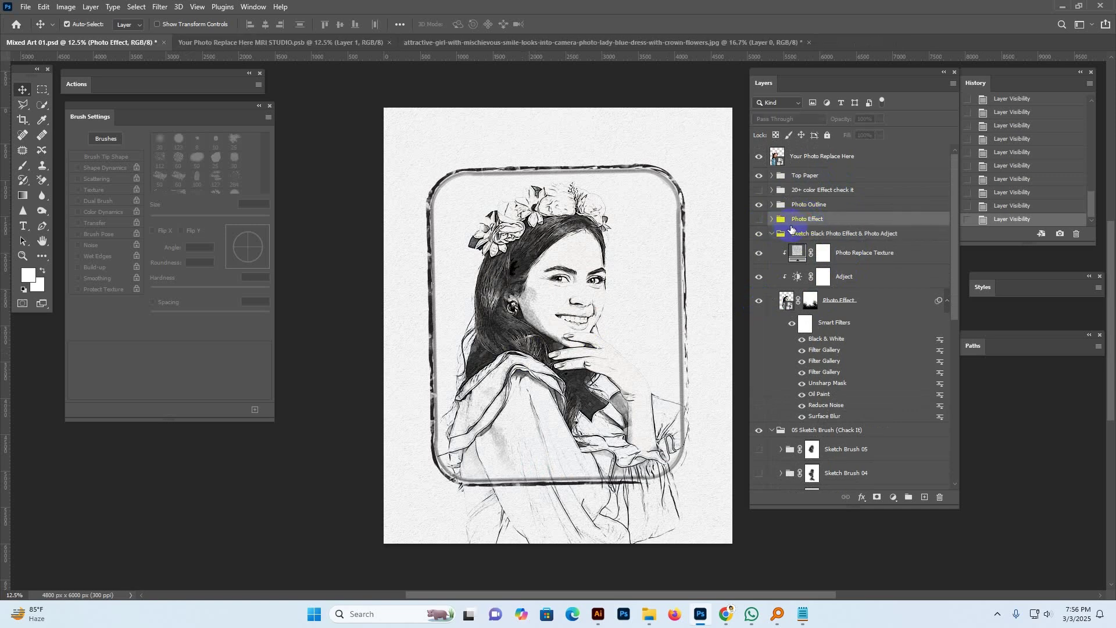
Toggle the Photo Effect layer inside the Sketch Black group off and on, and collapse that group
{"action": "left_click", "coordinate": [822, 301]}
{"action": "left_click", "coordinate": [759, 300]}
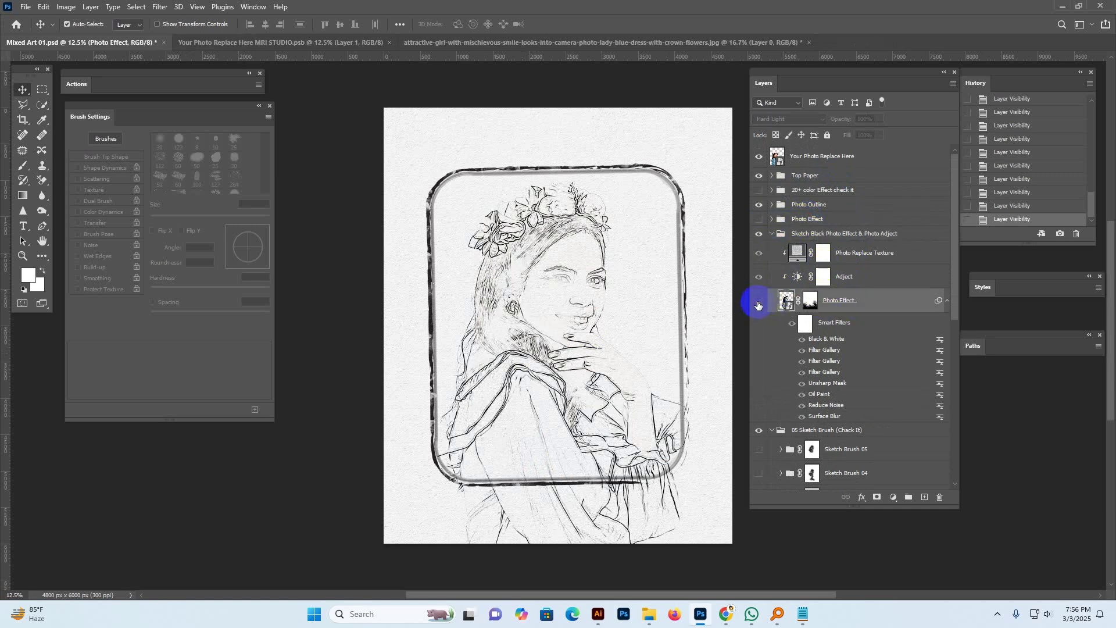
{"action": "left_click", "coordinate": [759, 300]}
{"action": "left_click", "coordinate": [787, 234]}
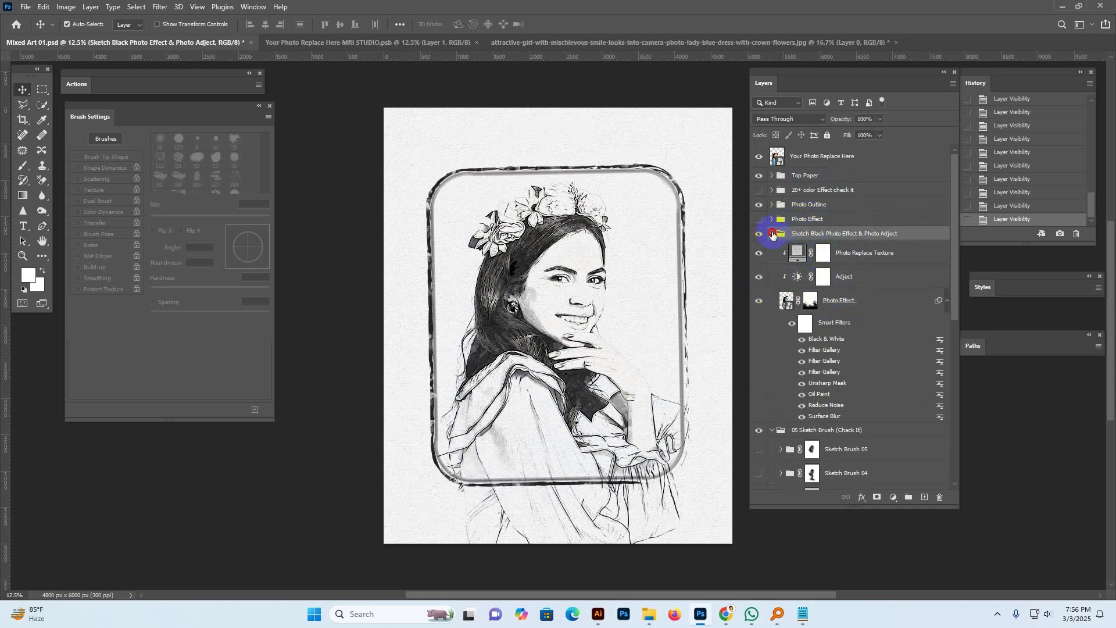
{"action": "left_click", "coordinate": [771, 233]}
{"action": "left_click", "coordinate": [794, 220]}
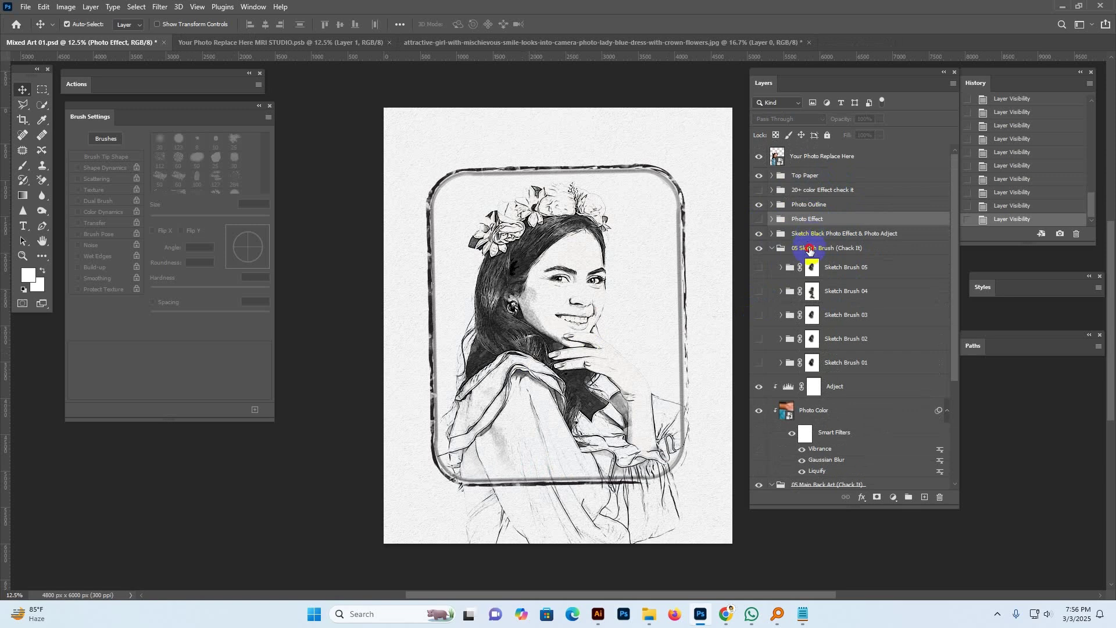
Show the Sketch Brush 01 group in the 05 Sketch Brush group
{"action": "left_click", "coordinate": [810, 250]}
{"action": "left_click", "coordinate": [812, 362]}
{"action": "left_click", "coordinate": [758, 363]}
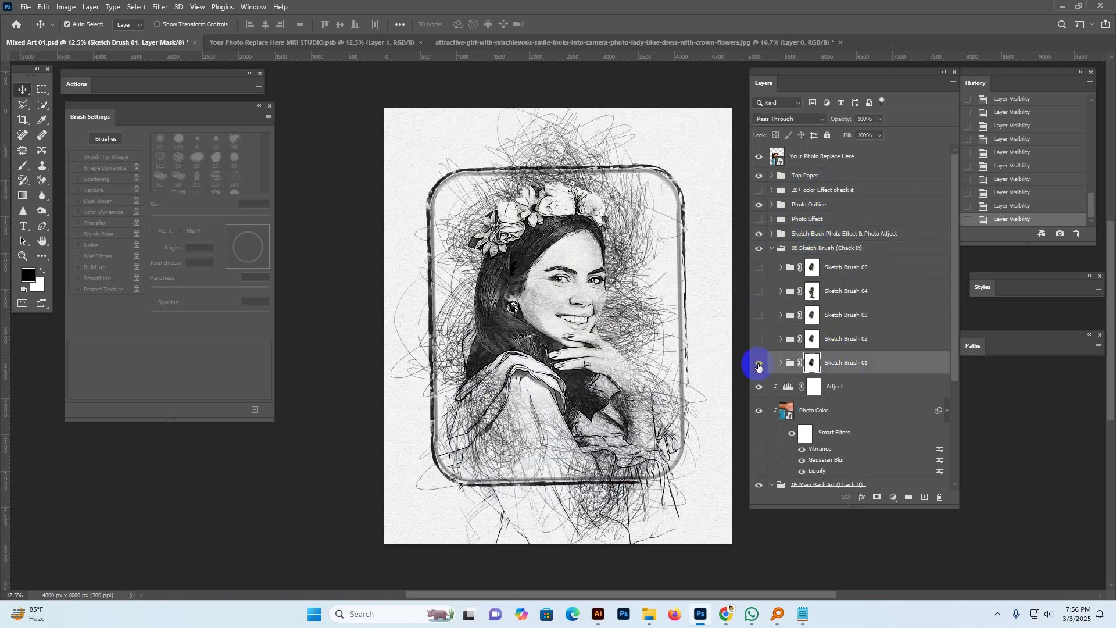
Compare the artwork with the Sketch Black Photo Effect & Photo Adject group switched off and on, leaving it on
{"action": "left_click", "coordinate": [809, 235]}
{"action": "left_click", "coordinate": [759, 234]}
{"action": "left_click", "coordinate": [759, 235]}
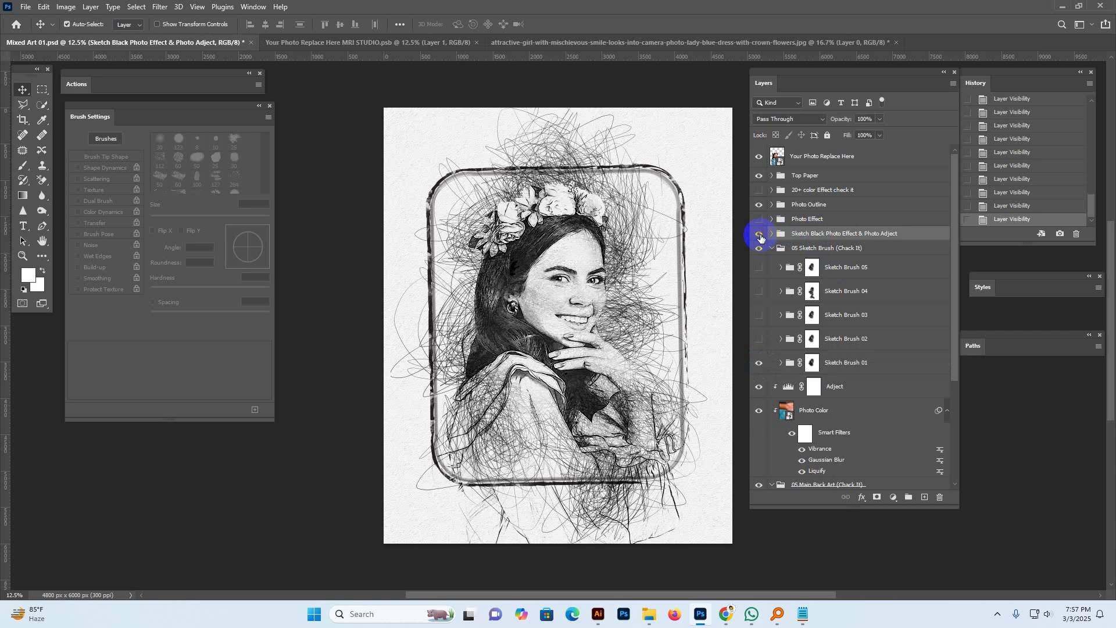
{"action": "left_click", "coordinate": [759, 234]}
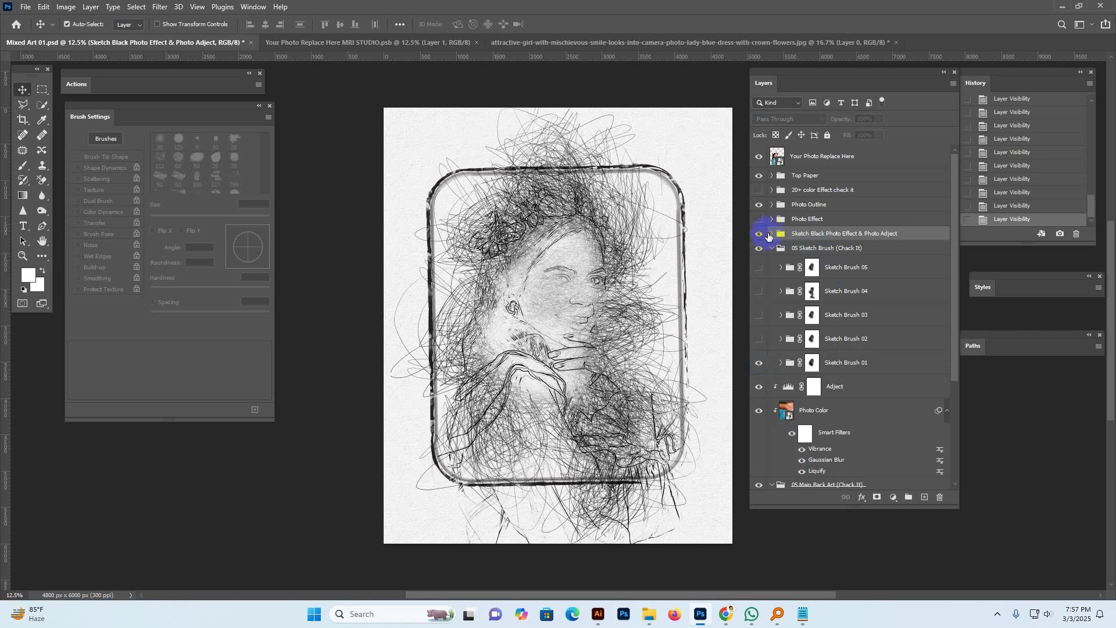
{"action": "left_click", "coordinate": [759, 235]}
Compare the colored Photo Effect group with the Sketch Black group, leaving only the Sketch Black group visible
{"action": "left_click", "coordinate": [773, 225]}
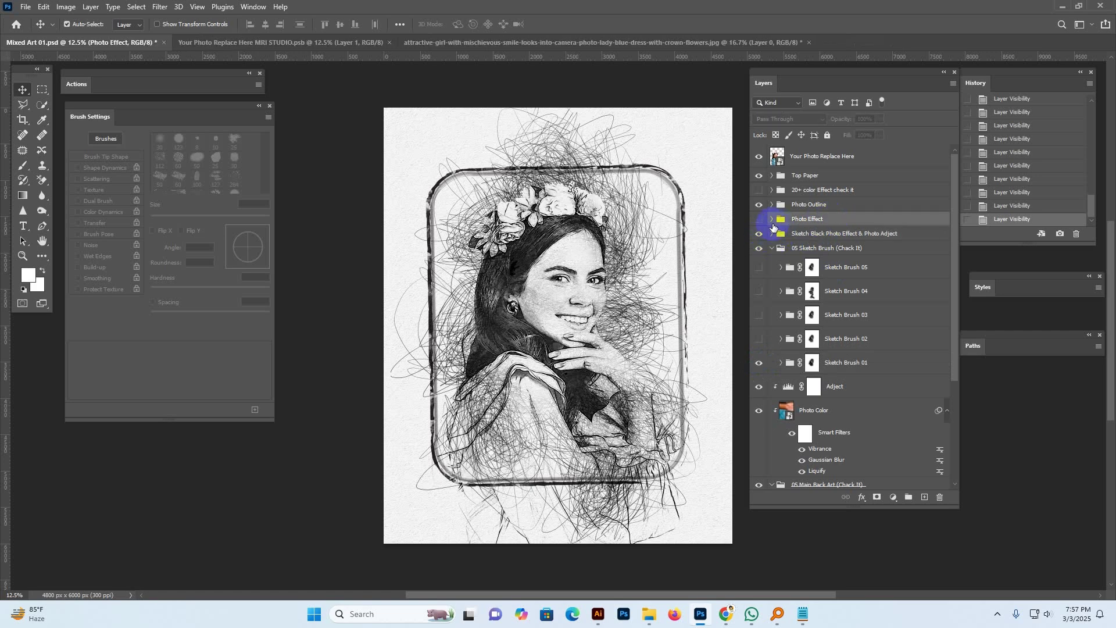
{"action": "left_click", "coordinate": [788, 236]}
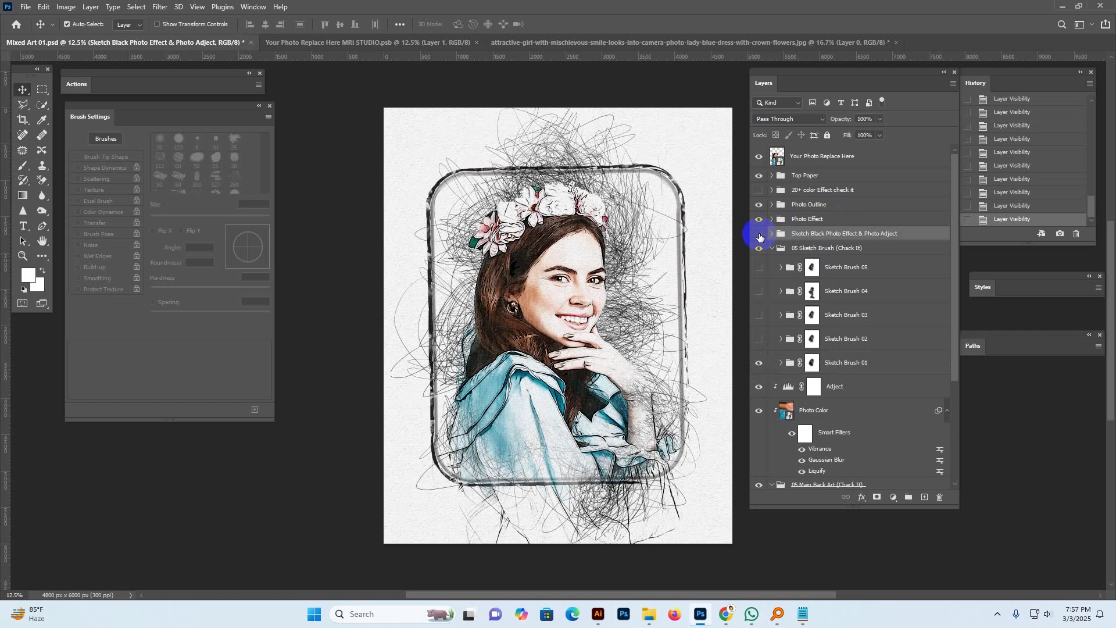
{"action": "left_click", "coordinate": [759, 235]}
{"action": "left_click", "coordinate": [805, 220]}
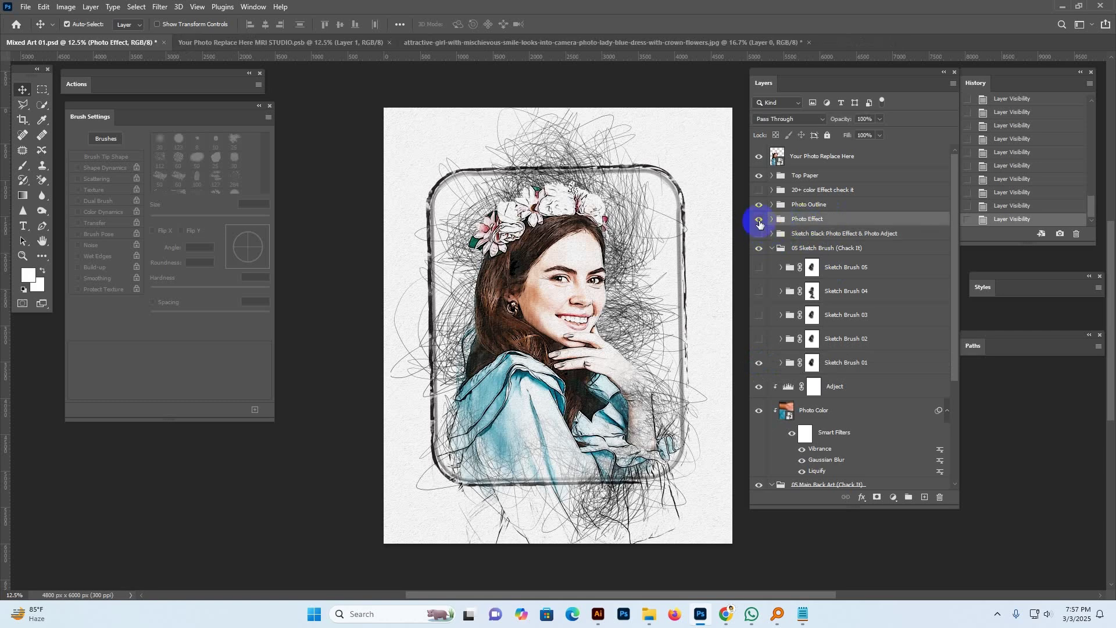
{"action": "left_click", "coordinate": [813, 237]}
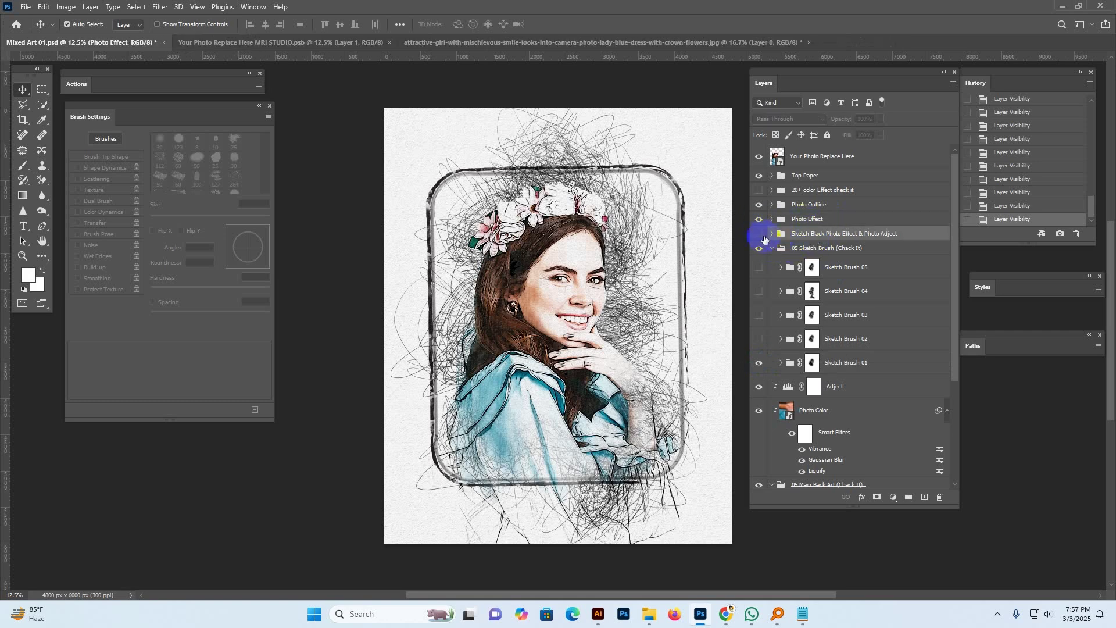
{"action": "left_click", "coordinate": [759, 233]}
{"action": "left_click", "coordinate": [767, 221]}
{"action": "left_click", "coordinate": [759, 219]}
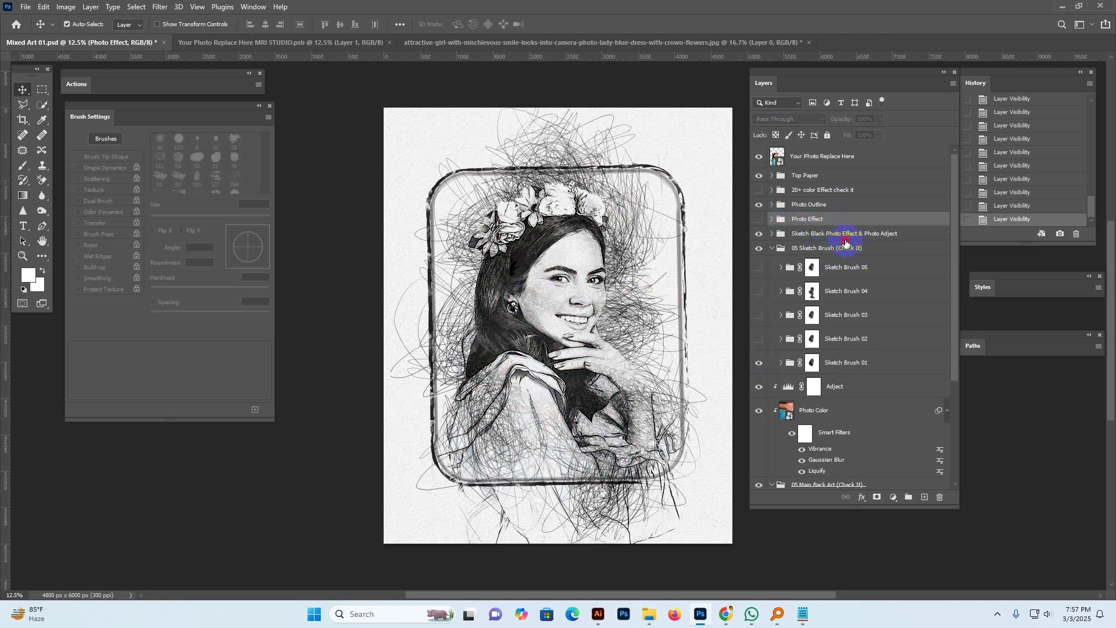
Show and expand the 20+ color Effect check it group, and hide its Color 02 try it layer
{"action": "left_click", "coordinate": [845, 239]}
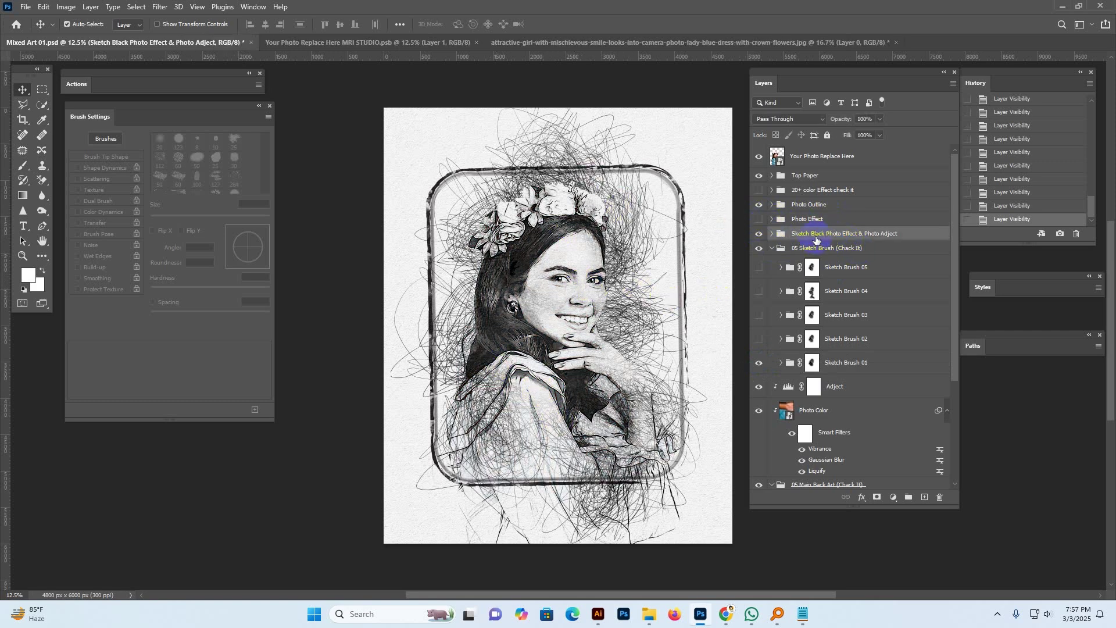
{"action": "left_click", "coordinate": [796, 189]}
{"action": "left_click", "coordinate": [759, 190]}
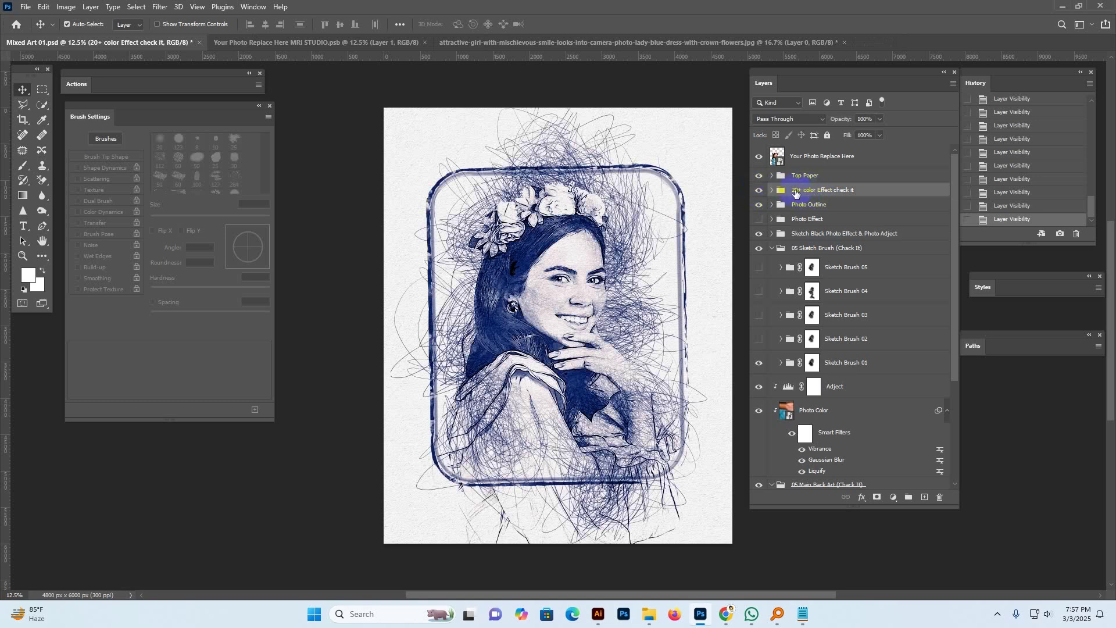
{"action": "left_click", "coordinate": [770, 192]}
{"action": "scroll", "coordinate": [843, 366], "scroll_direction": "down", "scroll_amount": 5}
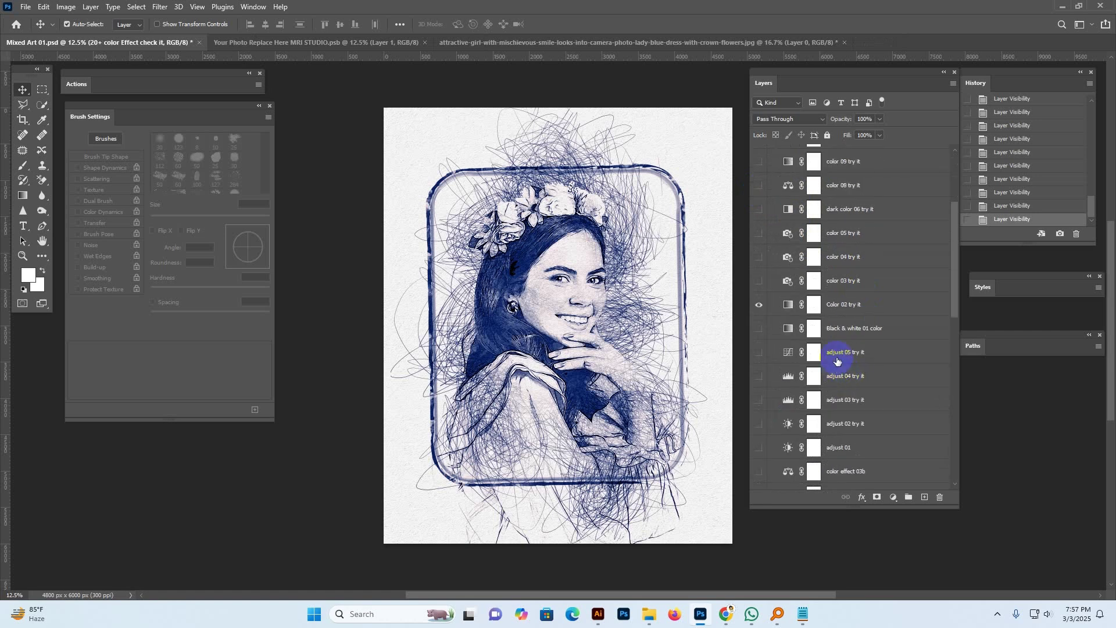
{"action": "left_click", "coordinate": [851, 300]}
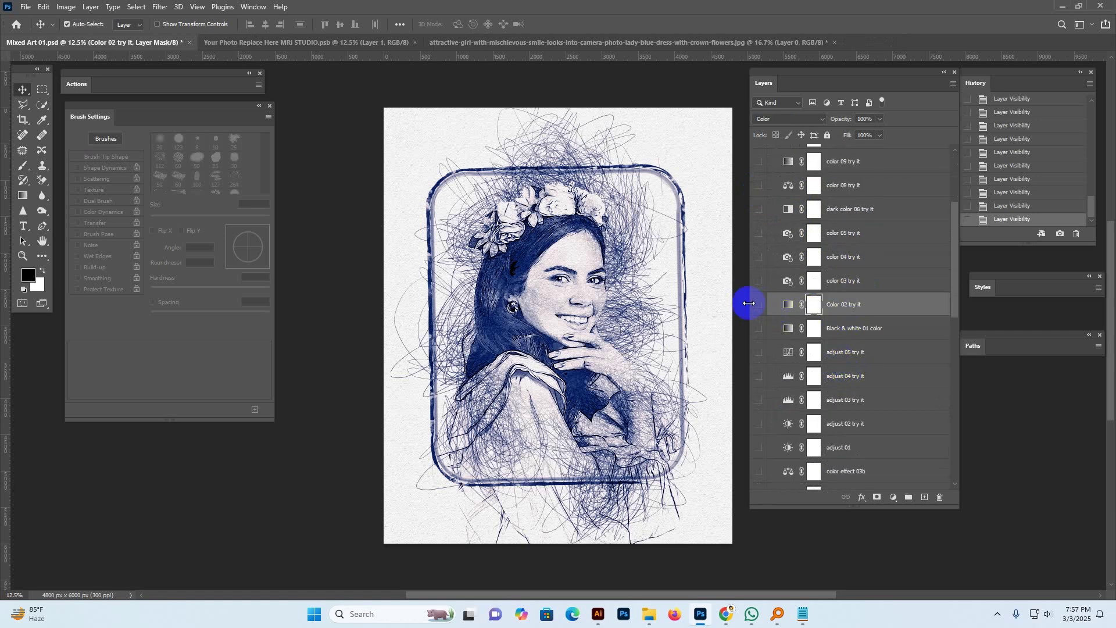
{"action": "left_click", "coordinate": [758, 303]}
Preview the Black & white 01 color, adjust 05 and adjust 04 layers one at a time, hiding each again
{"action": "left_click", "coordinate": [857, 326]}
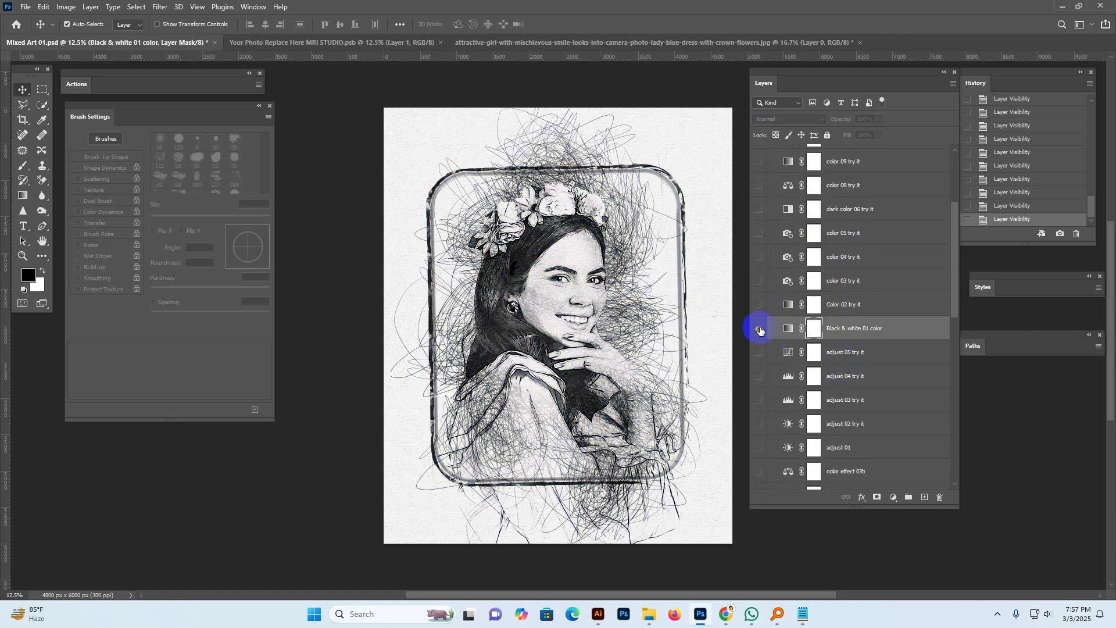
{"action": "left_click", "coordinate": [760, 329]}
{"action": "left_click", "coordinate": [760, 330]}
{"action": "left_click", "coordinate": [868, 352]}
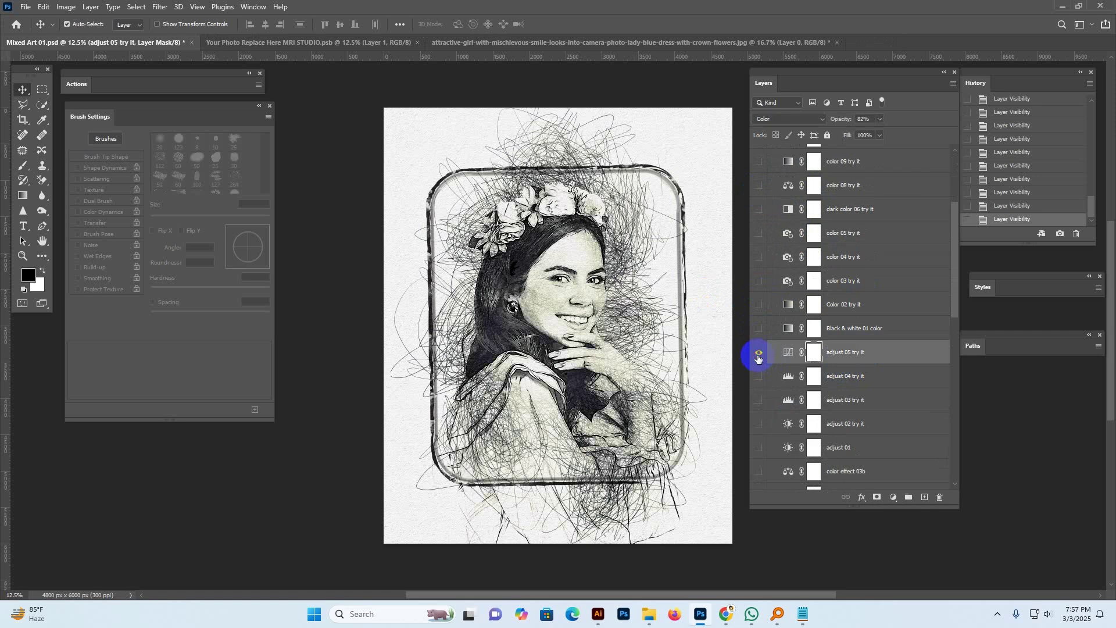
{"action": "left_click", "coordinate": [767, 375]}
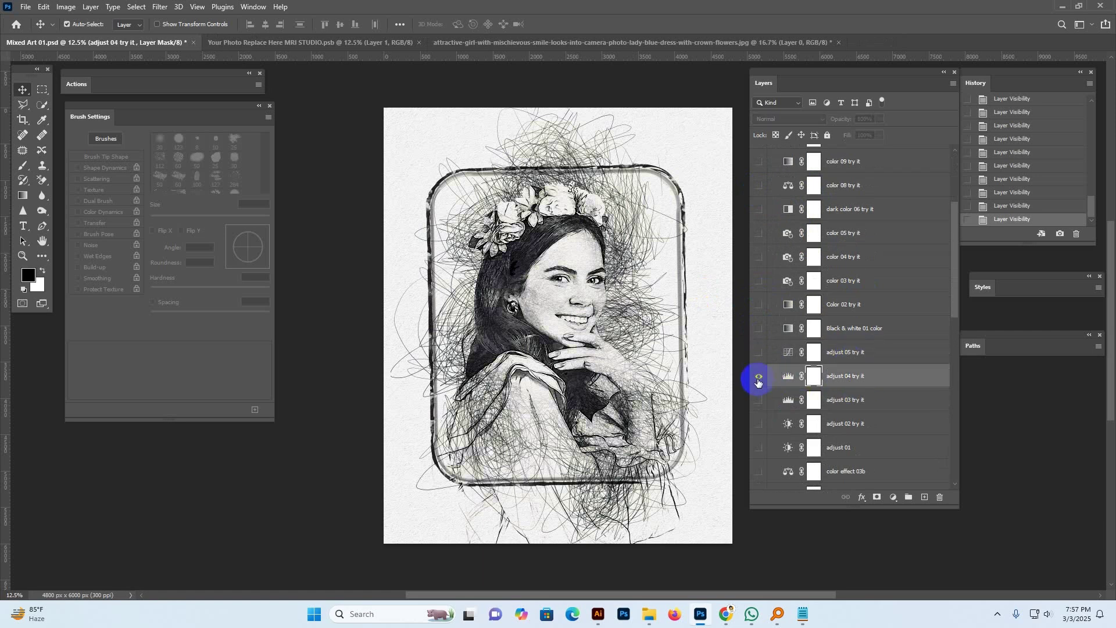
{"action": "left_click", "coordinate": [759, 377]}
{"action": "left_click", "coordinate": [759, 376]}
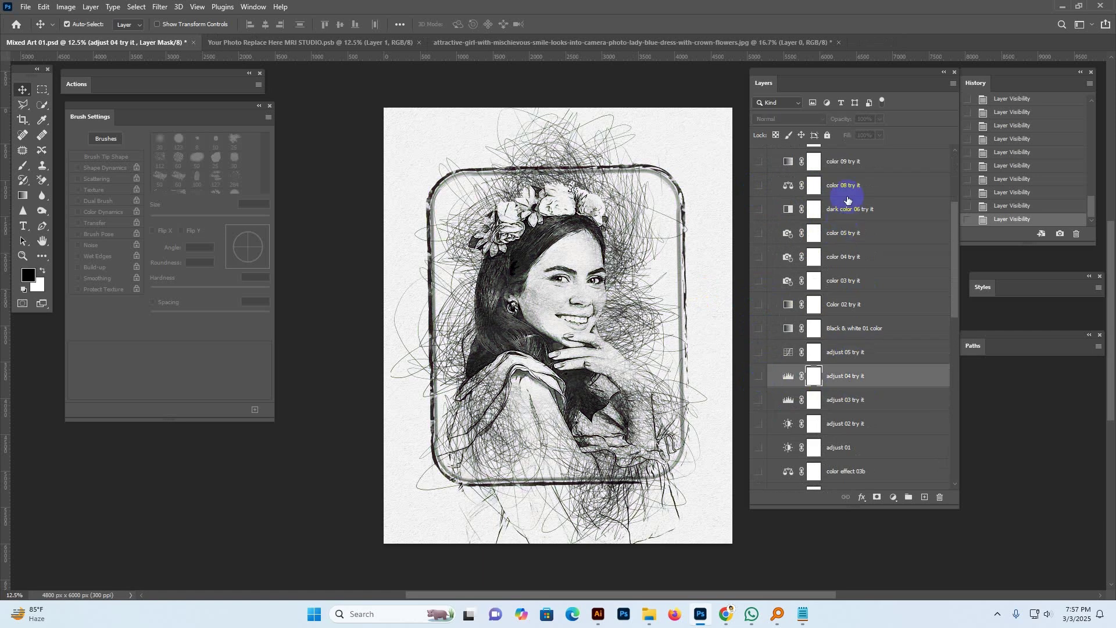
Preview the color 09, color 11 replace and color 12 replace layers one at a time, hiding each again
{"action": "left_click", "coordinate": [847, 162]}
{"action": "left_click", "coordinate": [759, 161]}
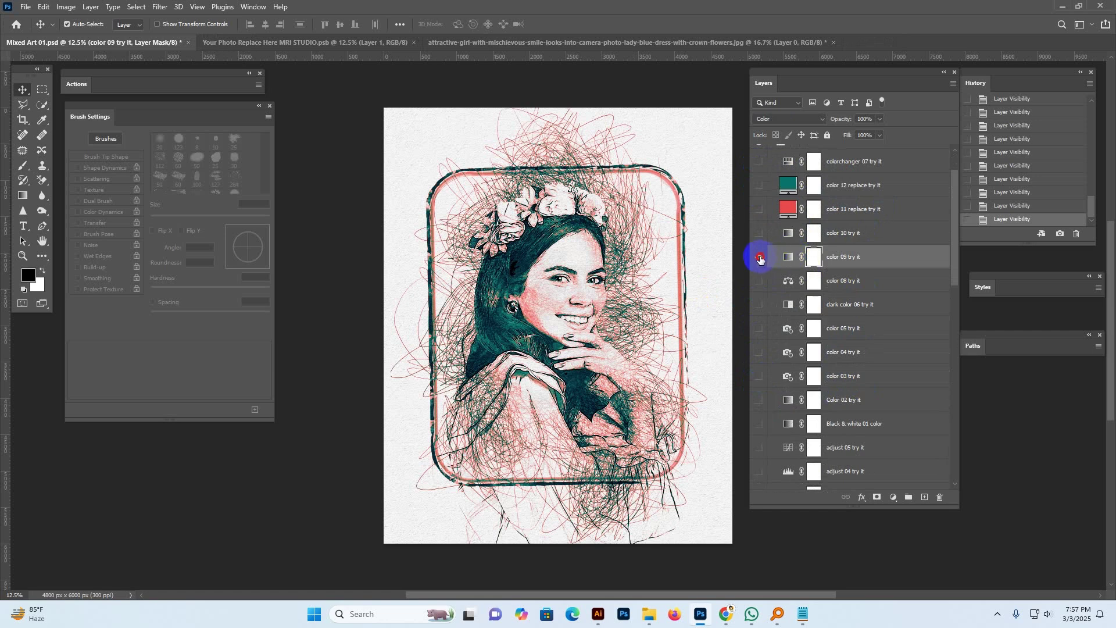
{"action": "left_click", "coordinate": [759, 256]}
{"action": "left_click", "coordinate": [757, 210]}
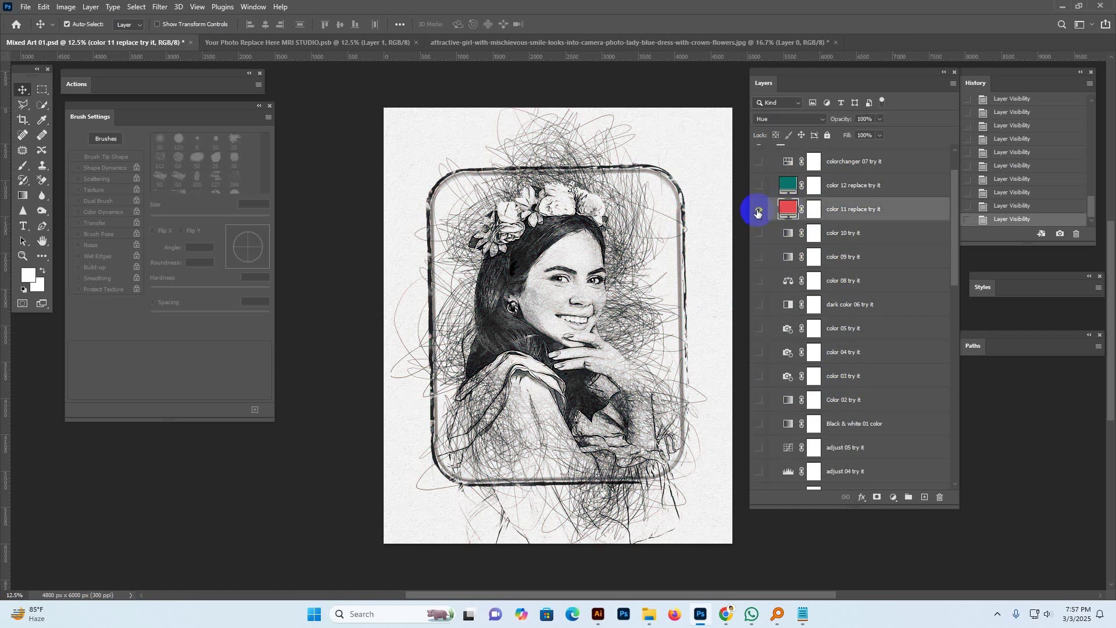
{"action": "scroll", "coordinate": [757, 212], "scroll_direction": "up", "scroll_amount": 2}
{"action": "left_click", "coordinate": [758, 257]}
{"action": "left_click", "coordinate": [760, 233]}
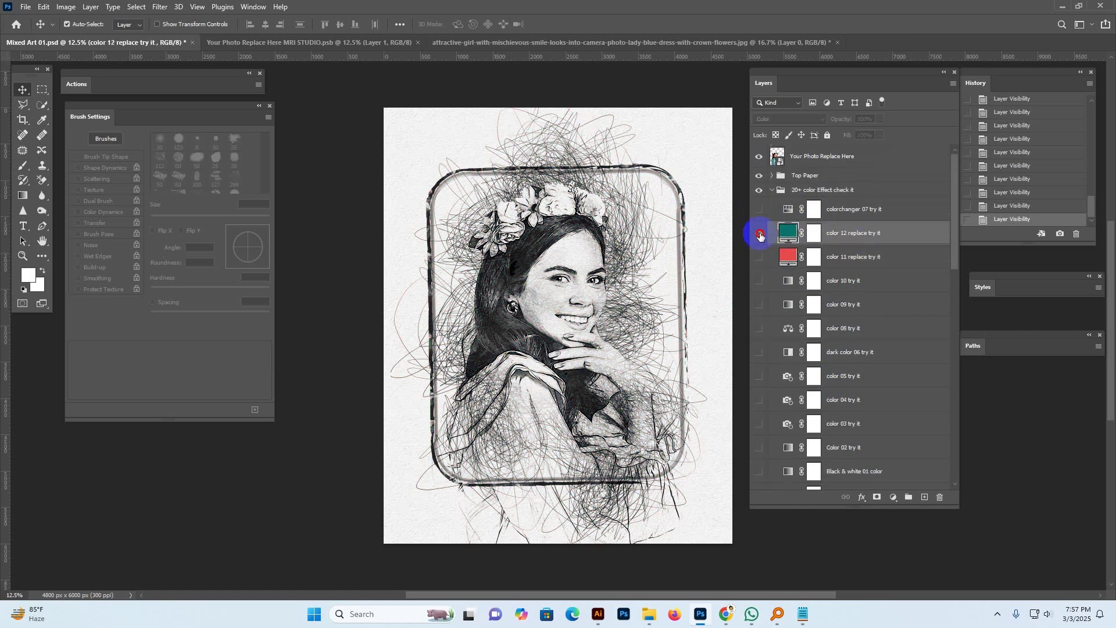
{"action": "left_click", "coordinate": [760, 233]}
Show the colorchanger 07 layer and preview it combined with the color 12 replace layer, hiding color 12 again
{"action": "left_click", "coordinate": [759, 210]}
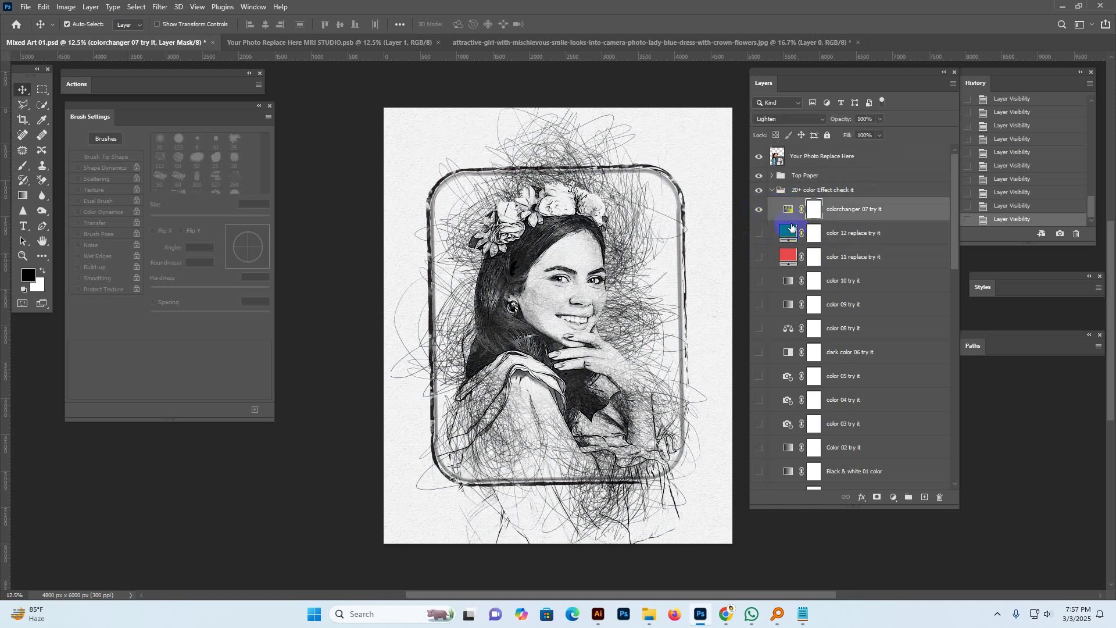
{"action": "left_click", "coordinate": [771, 235]}
{"action": "left_click", "coordinate": [759, 233]}
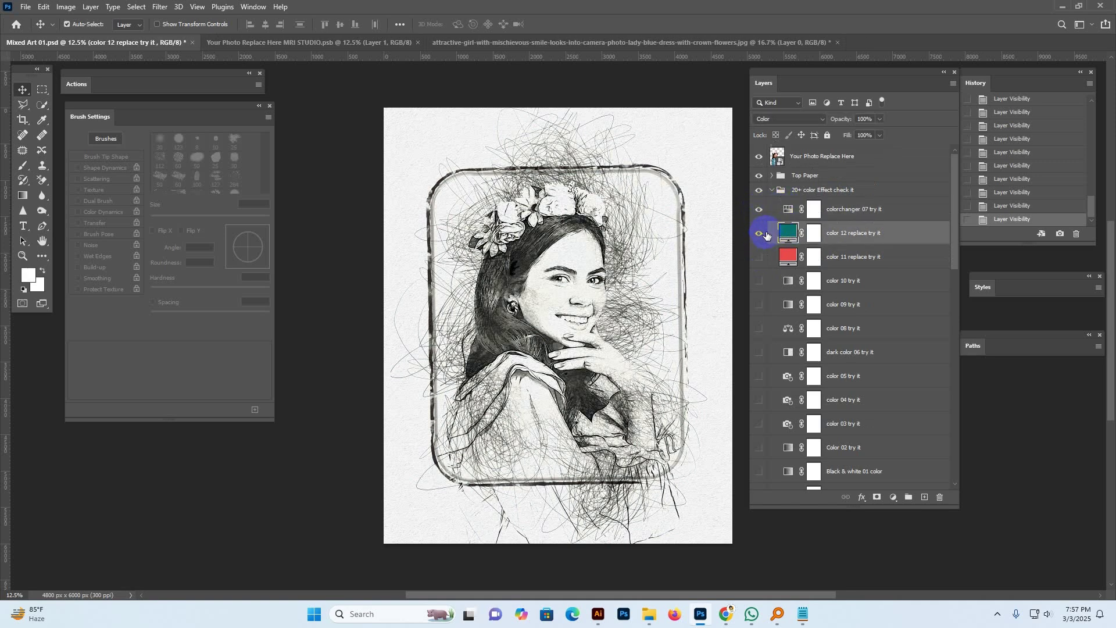
{"action": "left_click", "coordinate": [786, 211]}
{"action": "left_click", "coordinate": [760, 233]}
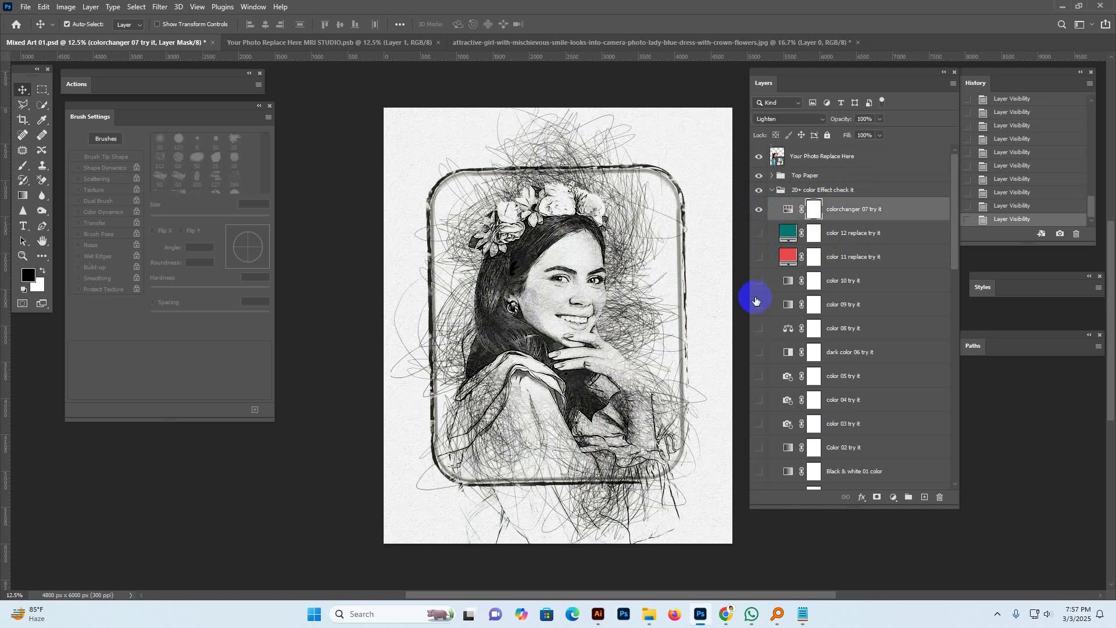
Show the color 09 try it layer and set the hue of the colorchanger 07 adjustment to -42
{"action": "left_click", "coordinate": [758, 304]}
{"action": "double_click", "coordinate": [789, 209]}
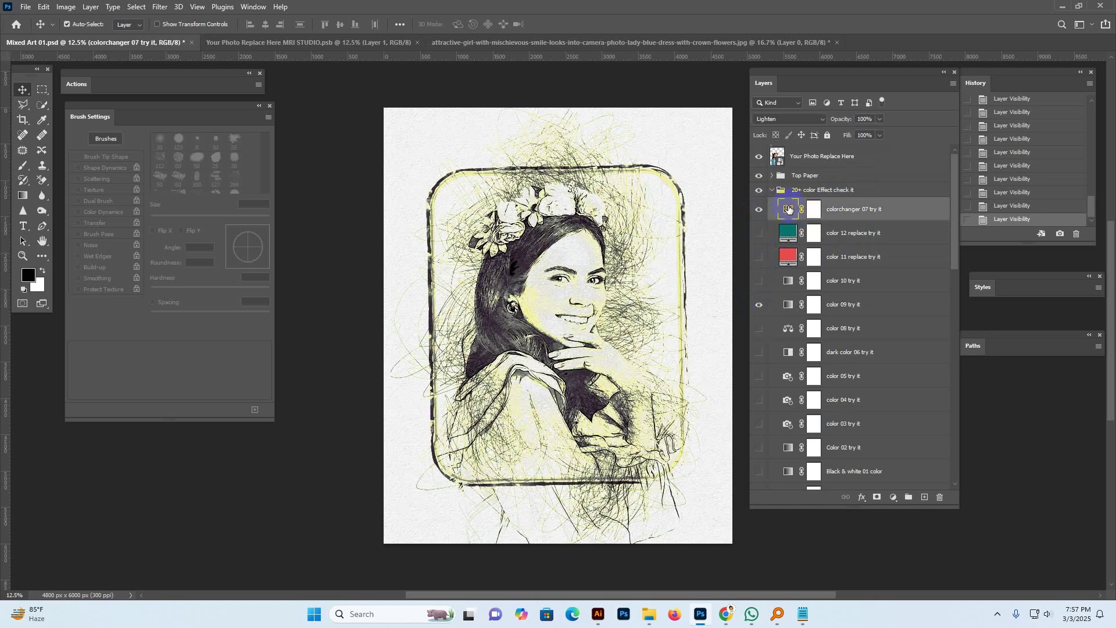
{"action": "mouse_move", "coordinate": [227, 433]}
{"action": "left_mouse_down"}
{"action": "mouse_move", "coordinate": [145, 437]}
{"action": "mouse_move", "coordinate": [183, 440]}
{"action": "left_mouse_up"}
Hide the colorchanger 07 and color 09 layers, and show the color 03 try it layer
{"action": "left_click", "coordinate": [758, 209]}
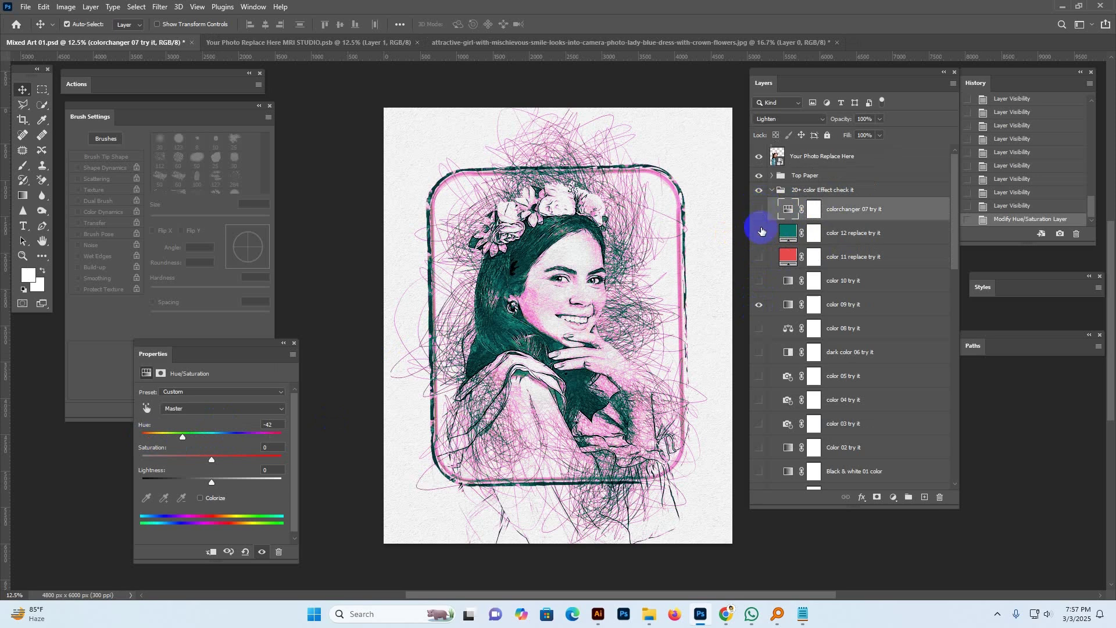
{"action": "left_click", "coordinate": [759, 305]}
{"action": "left_click", "coordinate": [759, 423]}
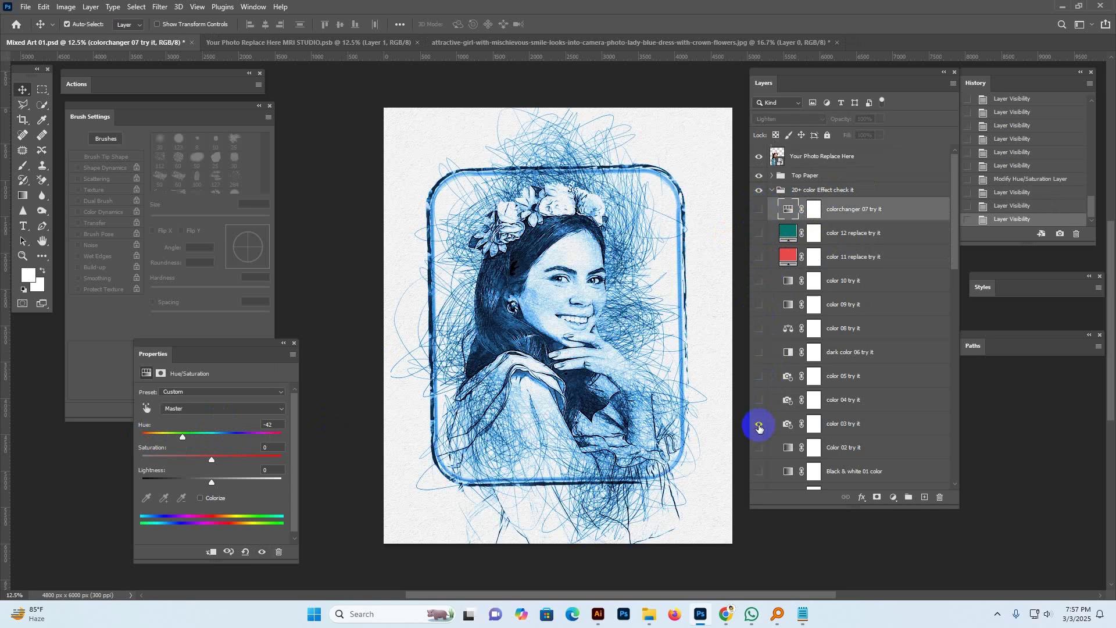
Show the colorchanger 07 layer together with the color 03 layer and set its hue to +26
{"action": "left_click", "coordinate": [855, 431]}
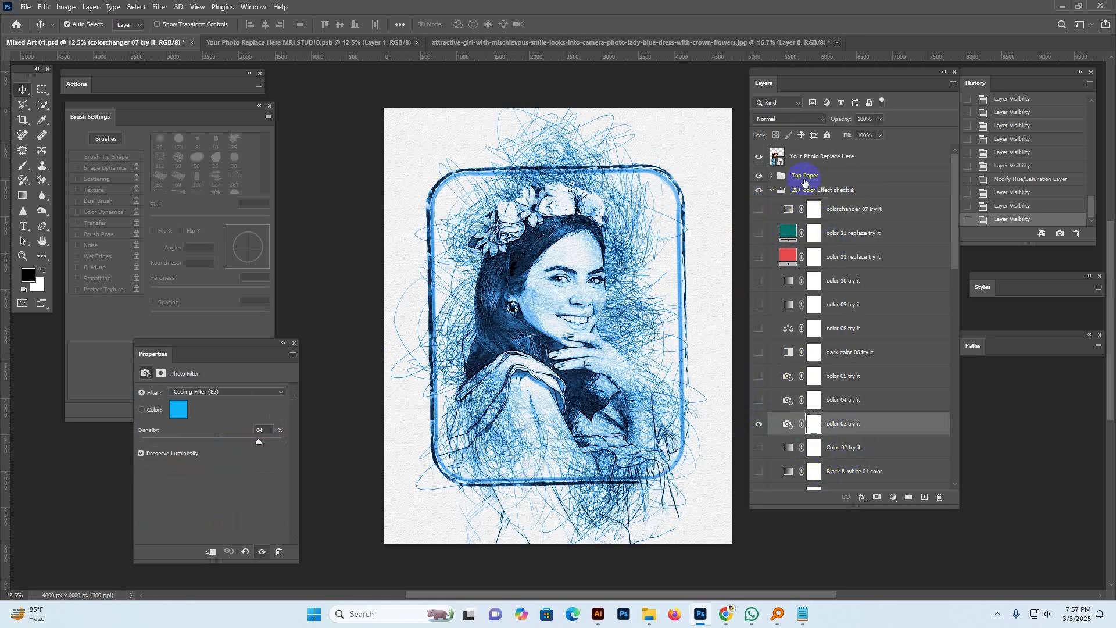
{"action": "left_click", "coordinate": [787, 210]}
{"action": "left_click", "coordinate": [759, 210]}
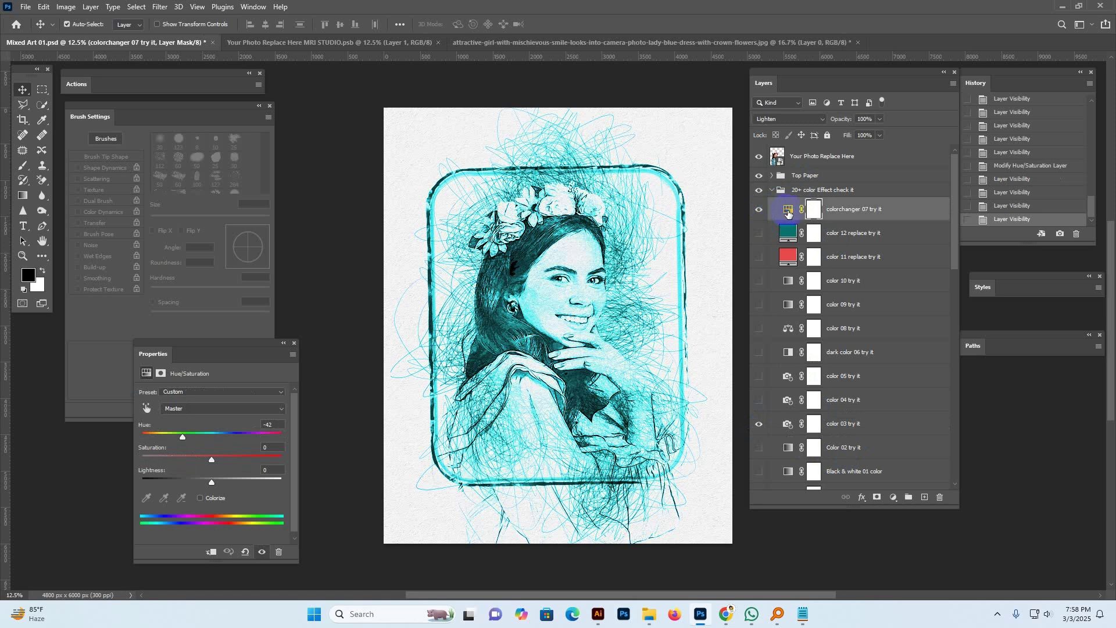
{"action": "left_click", "coordinate": [787, 212]}
{"action": "left_click_drag", "start_coordinate": [177, 438], "coordinate": [239, 437]}
{"action": "left_click_drag", "start_coordinate": [224, 352], "coordinate": [333, 298]}
{"action": "mouse_move", "coordinate": [347, 384]}
{"action": "left_mouse_down"}
{"action": "mouse_move", "coordinate": [376, 387]}
{"action": "mouse_move", "coordinate": [317, 391]}
{"action": "mouse_move", "coordinate": [348, 390]}
{"action": "mouse_move", "coordinate": [338, 387]}
{"action": "left_mouse_up"}
{"action": "left_click", "coordinate": [402, 292]}
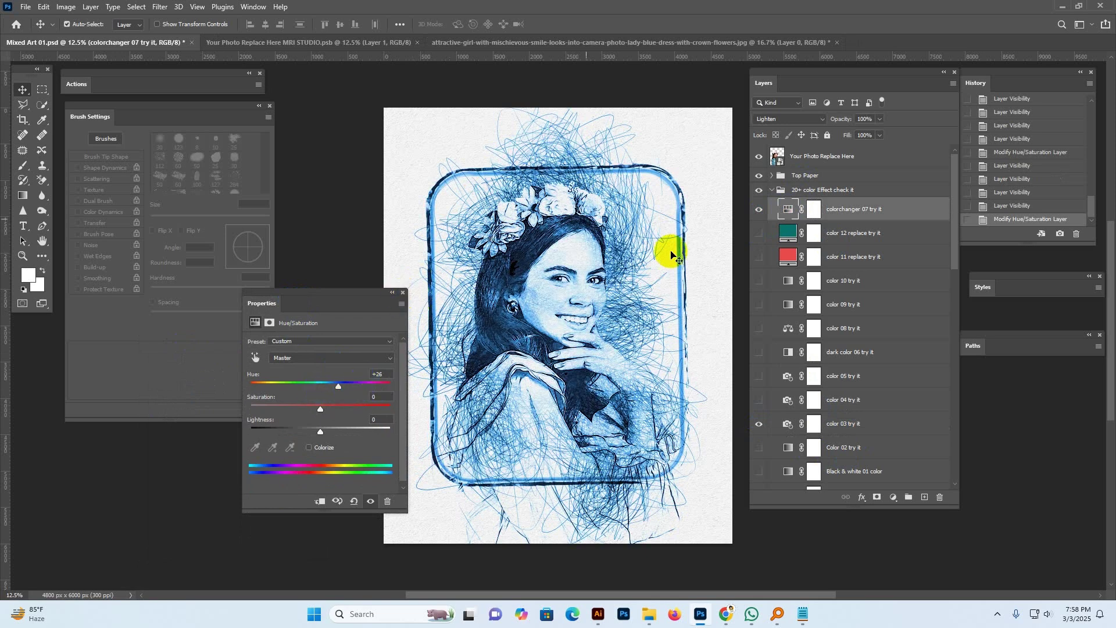
Hide the colorchanger 07 and color 03 layers, and preview color effect 01b, 02b and 03b one at a time
{"action": "left_click_drag", "start_coordinate": [763, 211], "coordinate": [759, 417]}
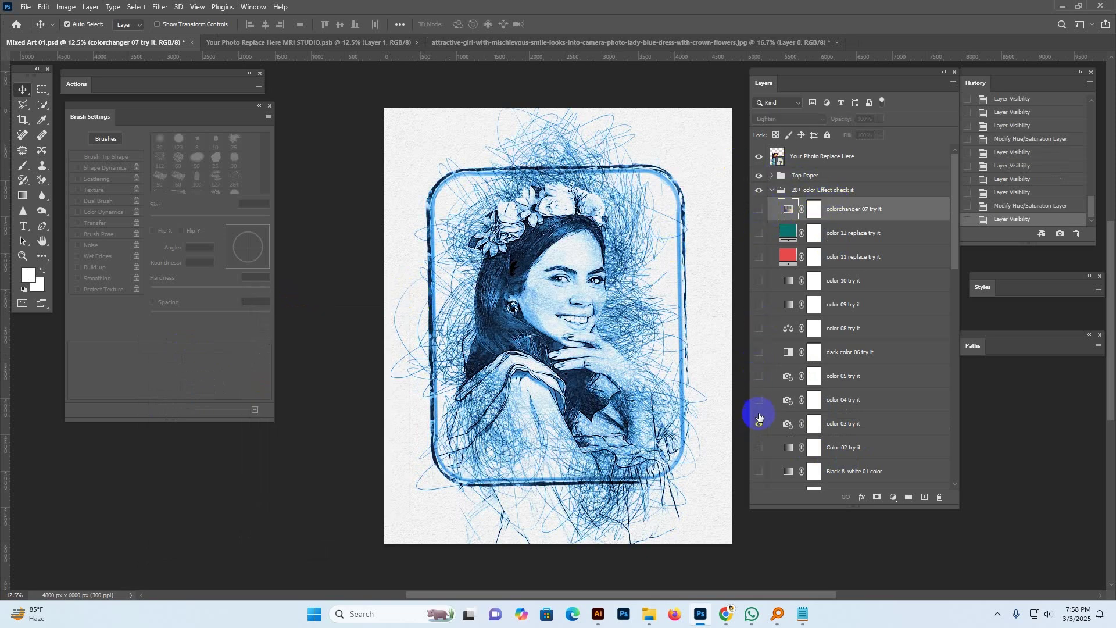
{"action": "left_click", "coordinate": [762, 421]}
{"action": "scroll", "coordinate": [860, 354], "scroll_direction": "down", "scroll_amount": 5}
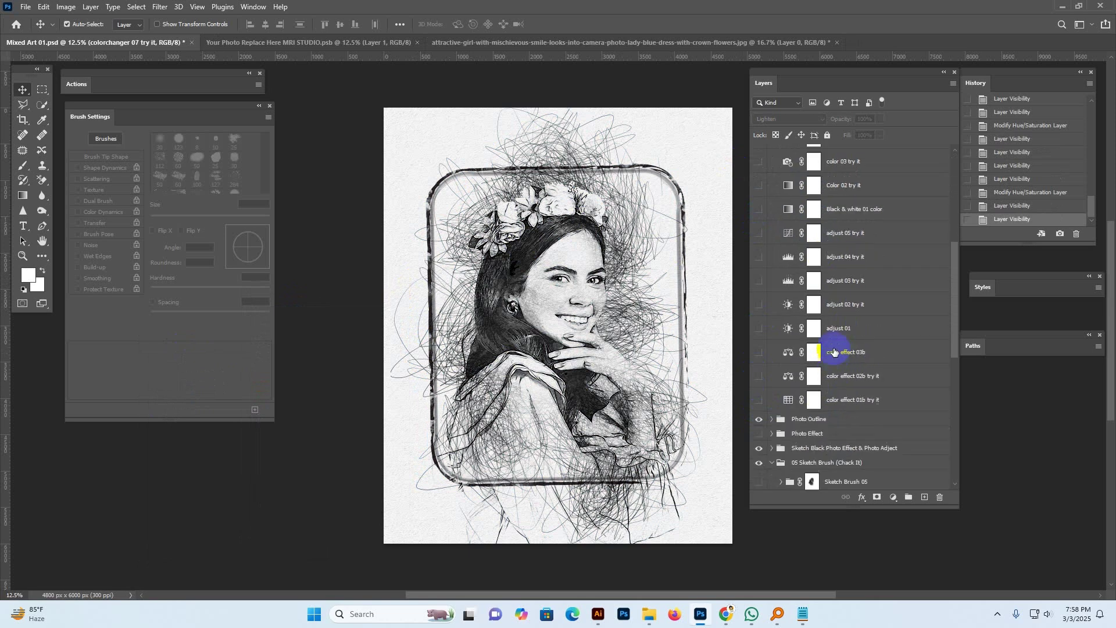
{"action": "left_click", "coordinate": [838, 401]}
{"action": "left_click", "coordinate": [757, 399]}
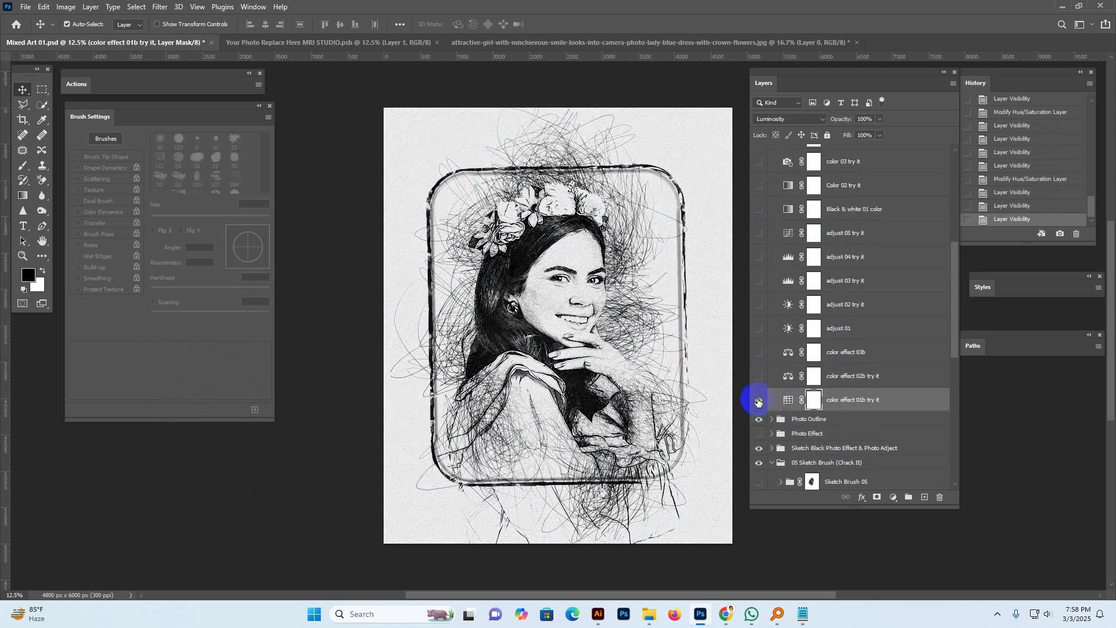
{"action": "left_click_drag", "start_coordinate": [758, 399], "coordinate": [763, 378]}
{"action": "left_click", "coordinate": [763, 378]}
{"action": "left_click", "coordinate": [762, 377]}
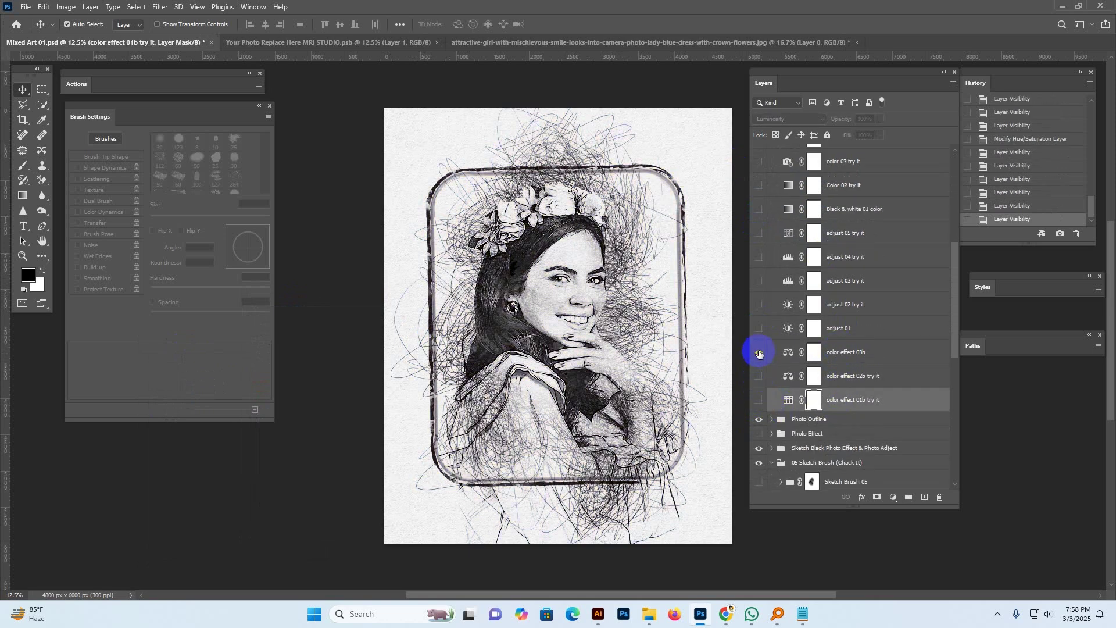
{"action": "left_click", "coordinate": [759, 352]}
{"action": "left_click", "coordinate": [758, 353]}
Show the adjust 01 layer, modify its brightness/contrast adjustment, and hide the layer again
{"action": "left_click", "coordinate": [760, 329]}
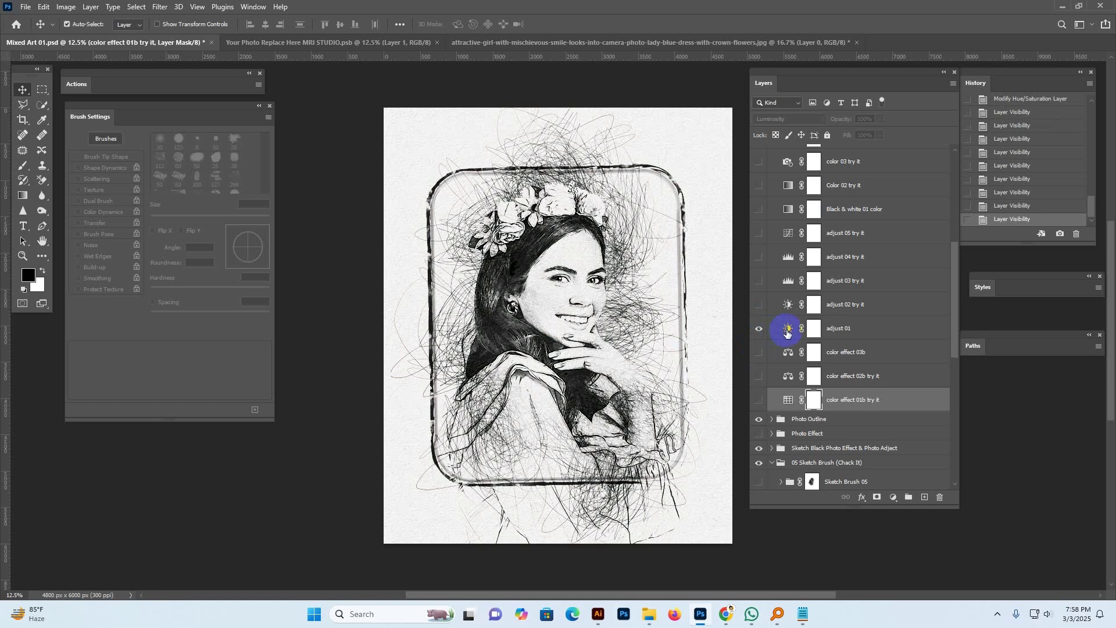
{"action": "double_click", "coordinate": [787, 329]}
{"action": "left_click_drag", "start_coordinate": [343, 397], "coordinate": [361, 411]}
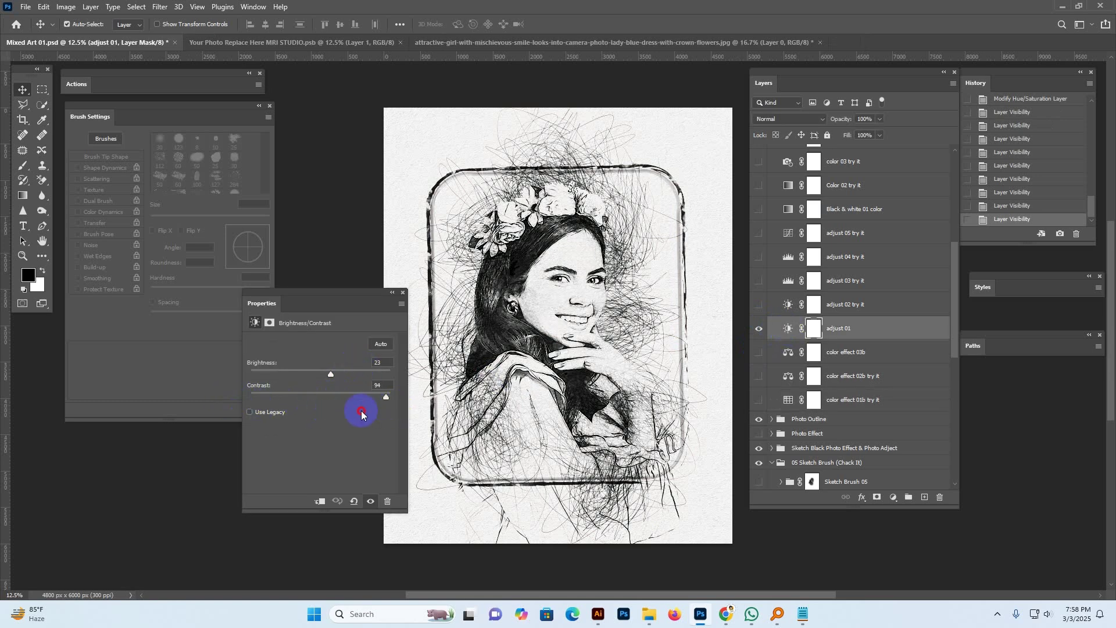
{"action": "left_click", "coordinate": [403, 293]}
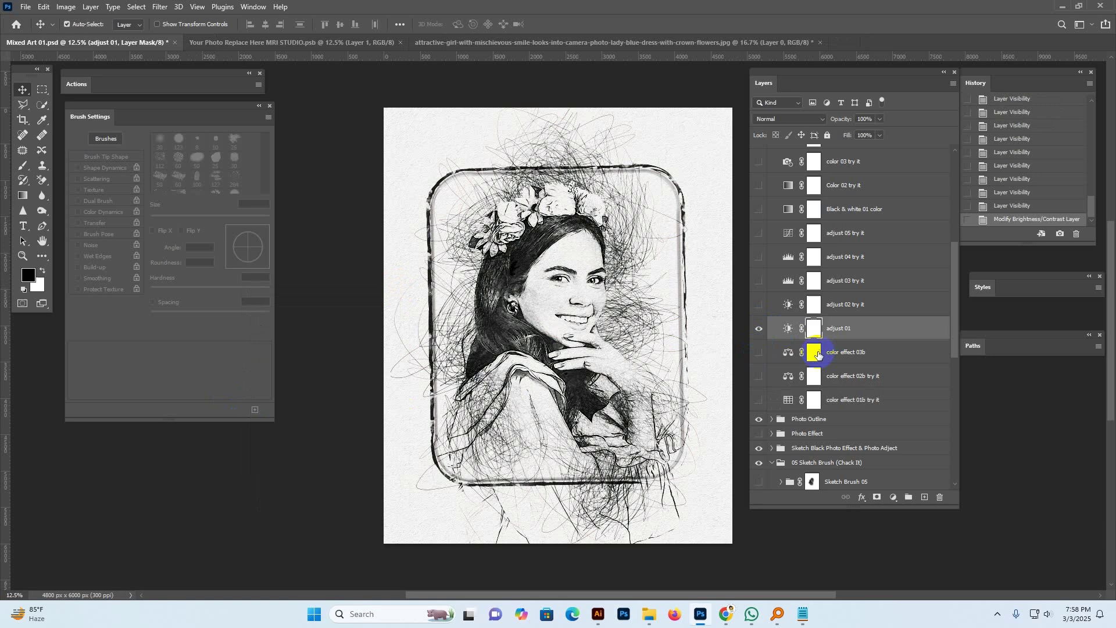
{"action": "left_click", "coordinate": [757, 328]}
Collapse the 20+ color Effect group and show Back Art 05 in the main back art group
{"action": "scroll", "coordinate": [800, 261], "scroll_direction": "up", "scroll_amount": 5}
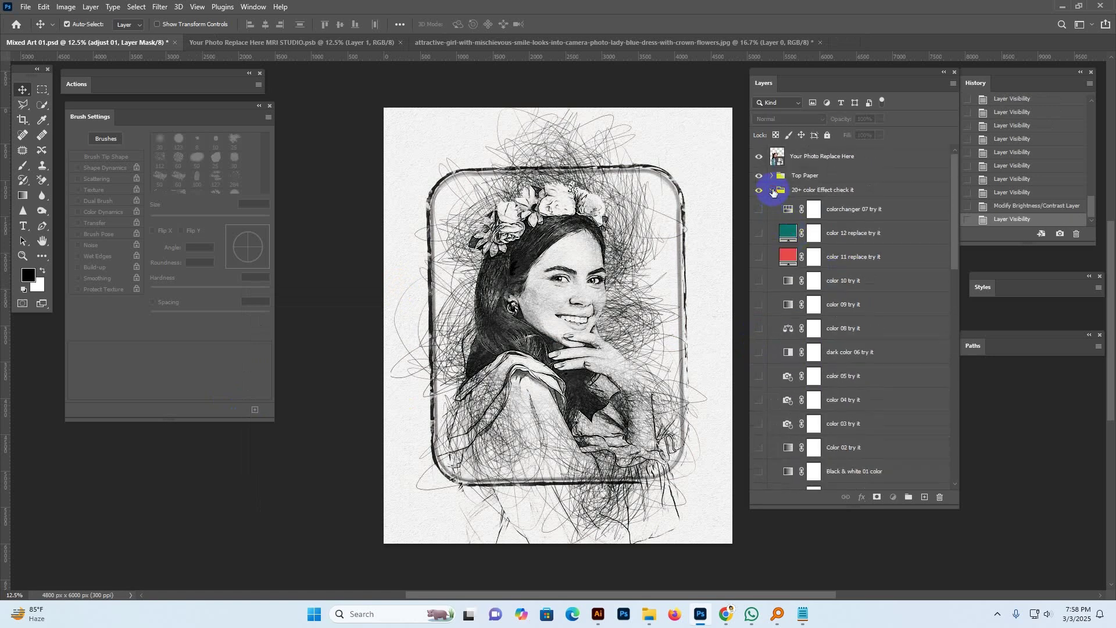
{"action": "left_click", "coordinate": [773, 191]}
{"action": "left_click", "coordinate": [795, 233]}
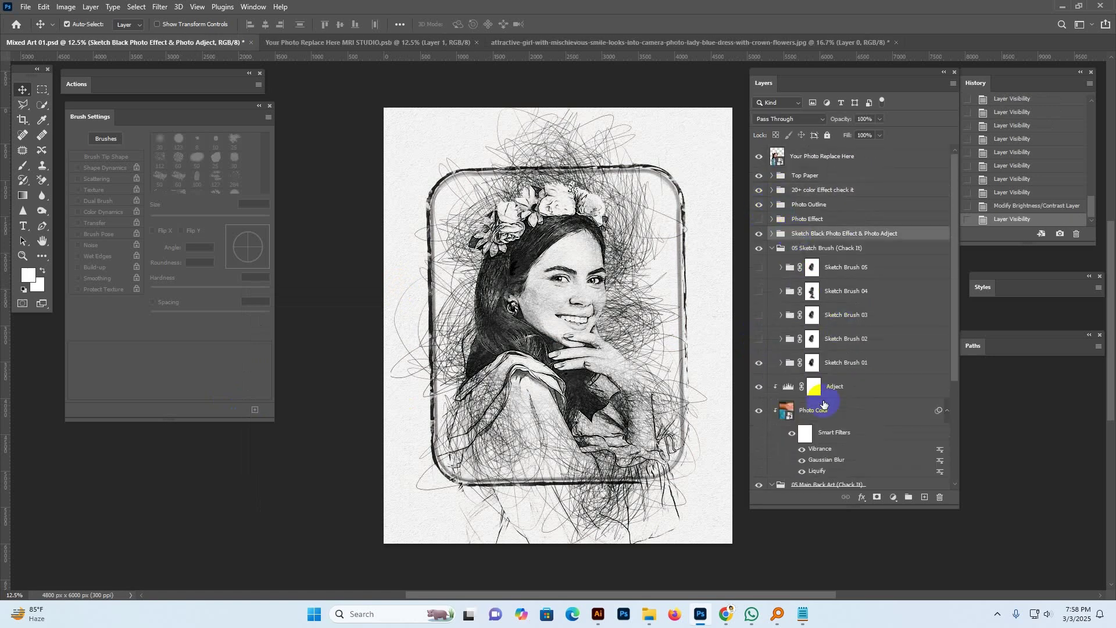
{"action": "scroll", "coordinate": [837, 395], "scroll_direction": "down", "scroll_amount": 3}
{"action": "left_click", "coordinate": [858, 354]}
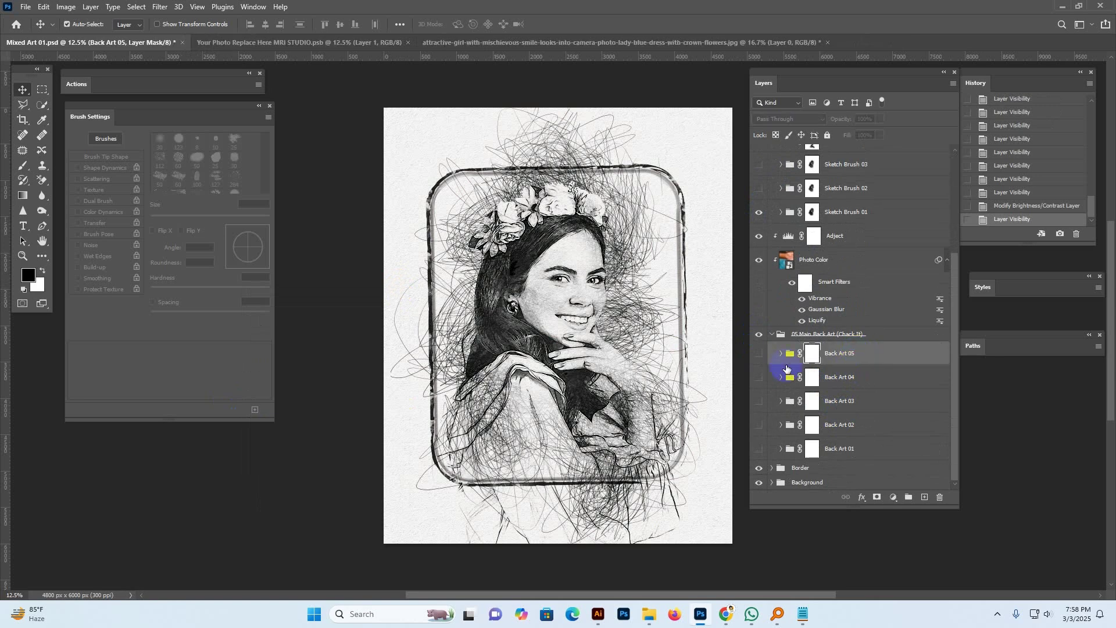
{"action": "left_click", "coordinate": [758, 354]}
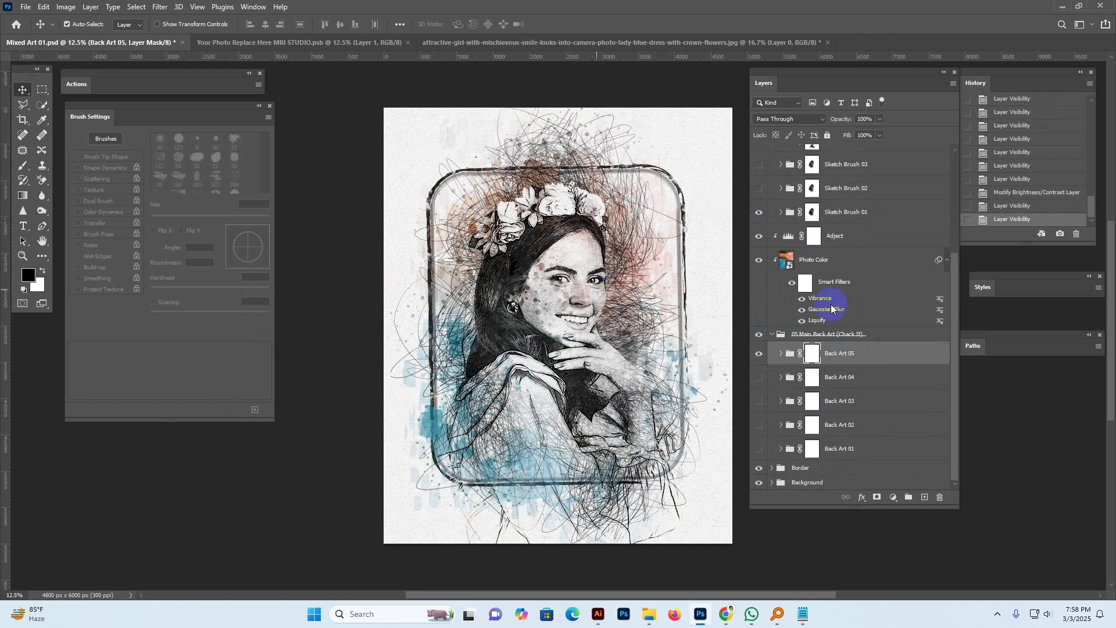
Preview the artwork without the Border group, restoring its visibility
{"action": "left_click", "coordinate": [797, 469]}
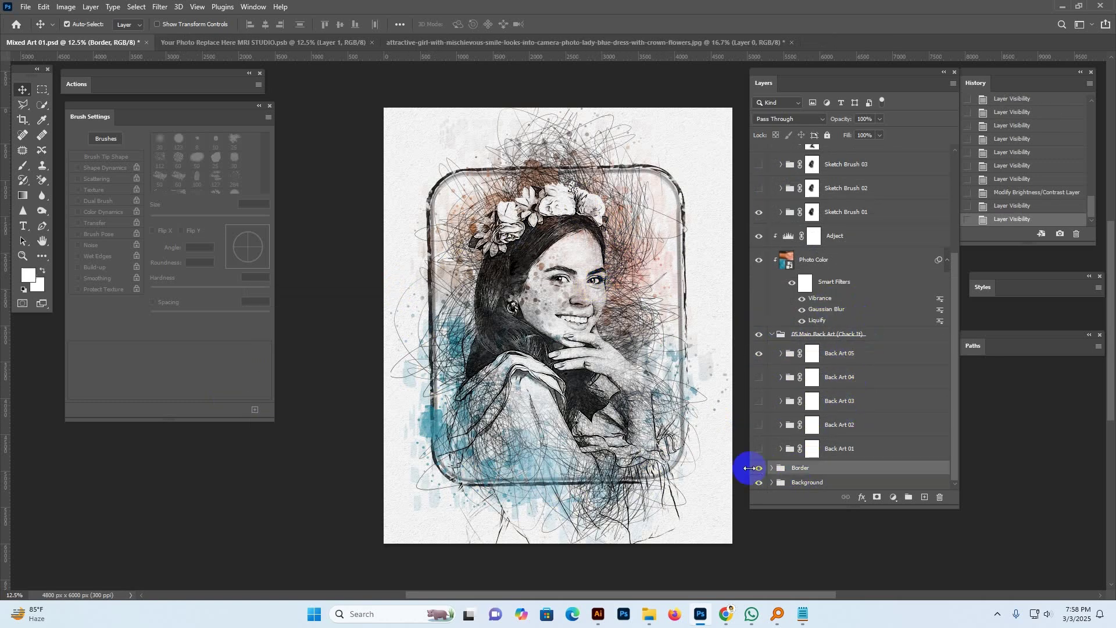
{"action": "left_click", "coordinate": [758, 469]}
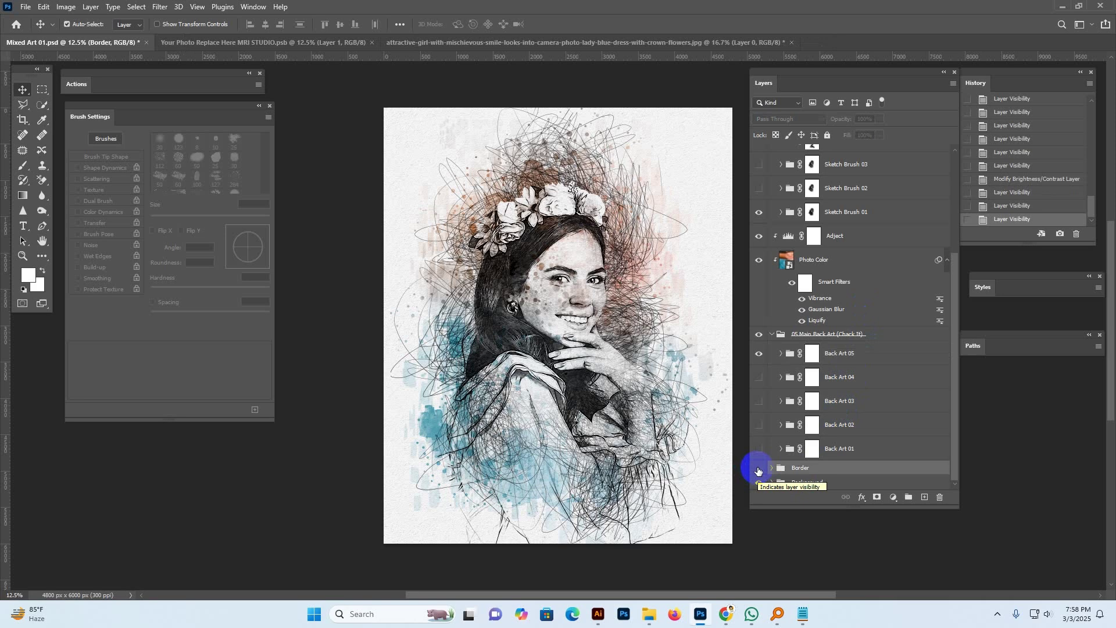
{"action": "left_click", "coordinate": [759, 469]}
Swap Back Art 05 for Back Art 03, briefly previewing Back Art 04 in between
{"action": "left_click", "coordinate": [853, 350]}
{"action": "left_click", "coordinate": [758, 354]}
{"action": "left_click", "coordinate": [860, 378]}
{"action": "left_click", "coordinate": [759, 380]}
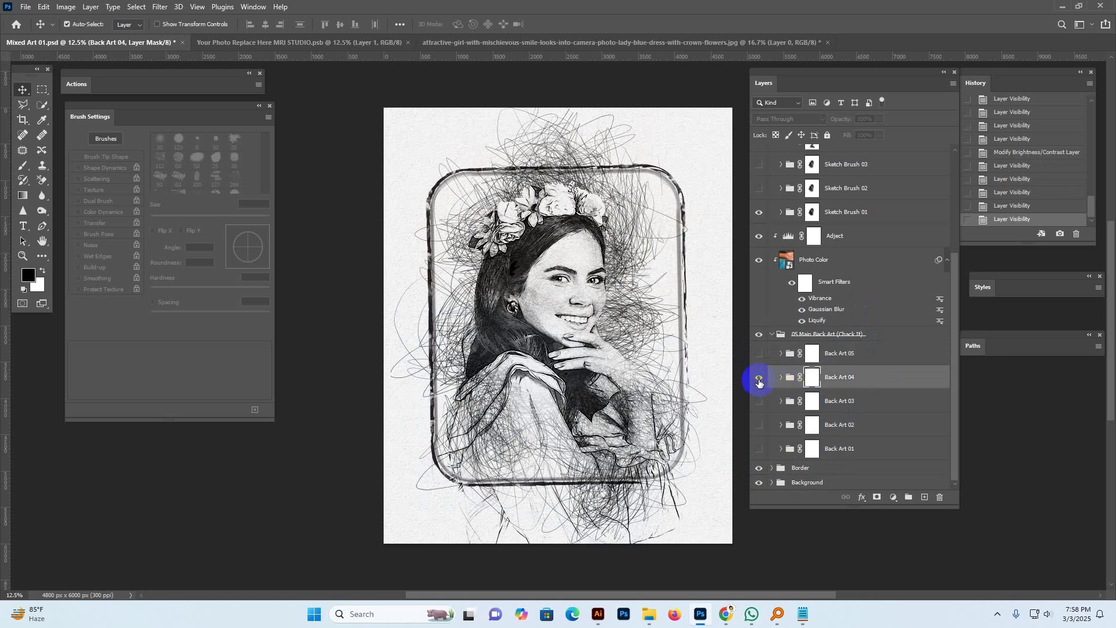
{"action": "left_click", "coordinate": [758, 381]}
{"action": "left_click", "coordinate": [852, 400]}
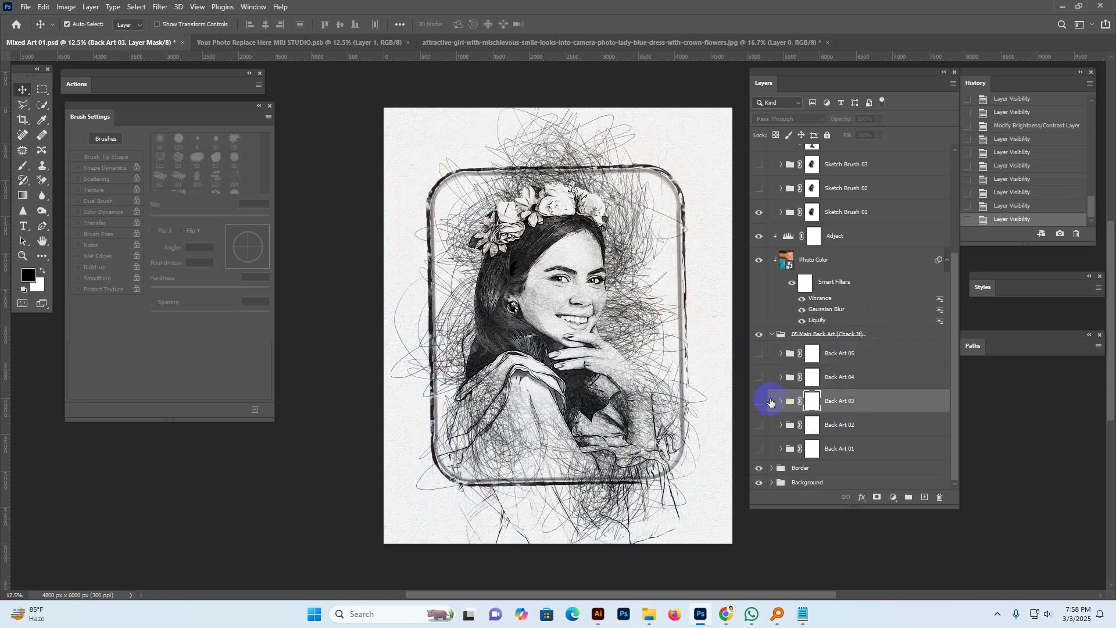
{"action": "left_click", "coordinate": [759, 401]}
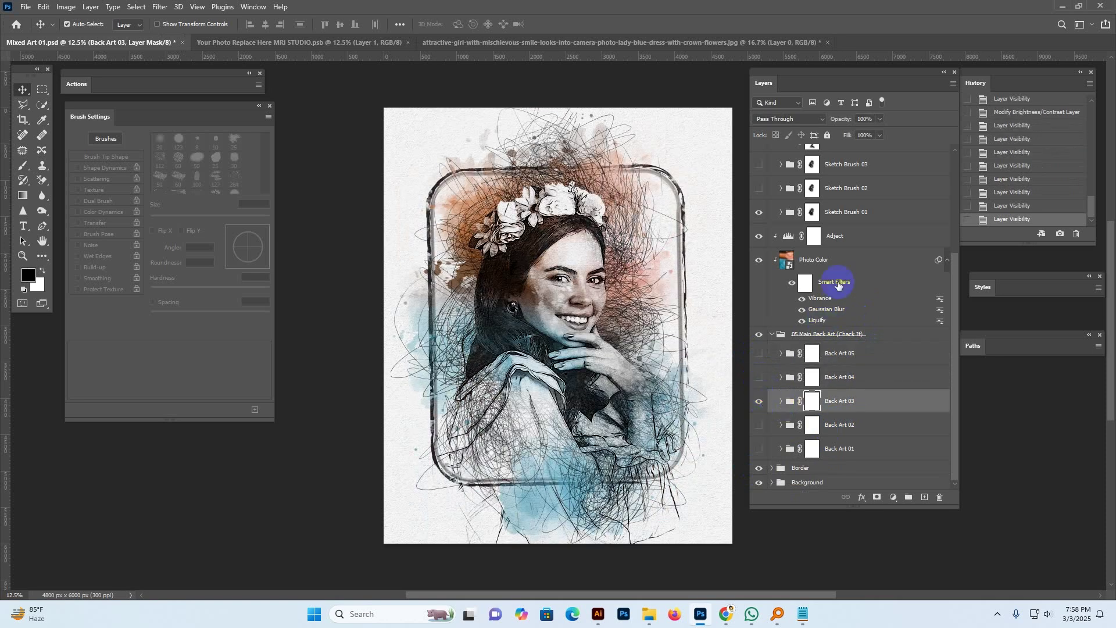
Show the Photo Effect group and hide the Sketch Black Photo Effect & Photo Adject group
{"action": "scroll", "coordinate": [835, 281], "scroll_direction": "up", "scroll_amount": 5}
{"action": "left_click", "coordinate": [810, 218]}
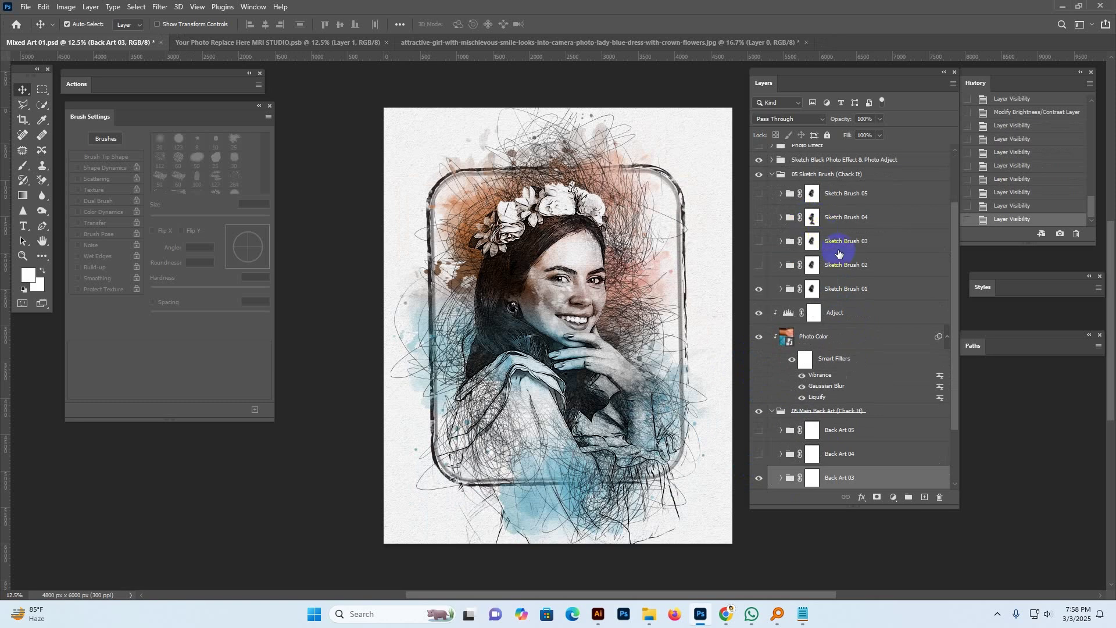
{"action": "scroll", "coordinate": [839, 254], "scroll_direction": "up", "scroll_amount": 3}
{"action": "left_click", "coordinate": [800, 221]}
{"action": "left_click", "coordinate": [759, 219]}
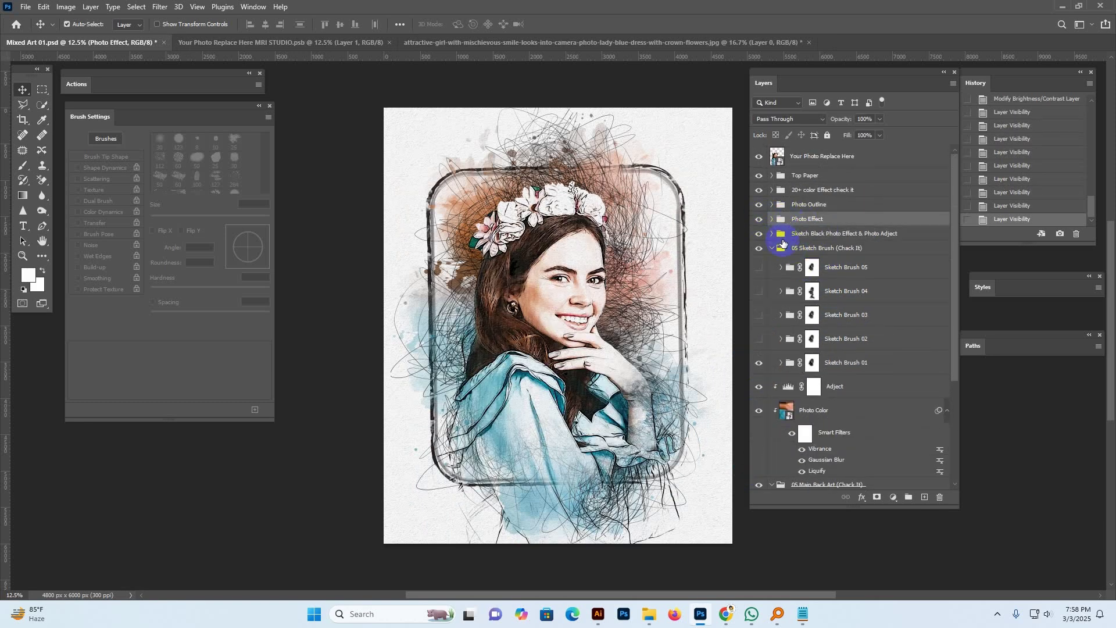
{"action": "left_click", "coordinate": [782, 234]}
{"action": "left_click", "coordinate": [760, 234]}
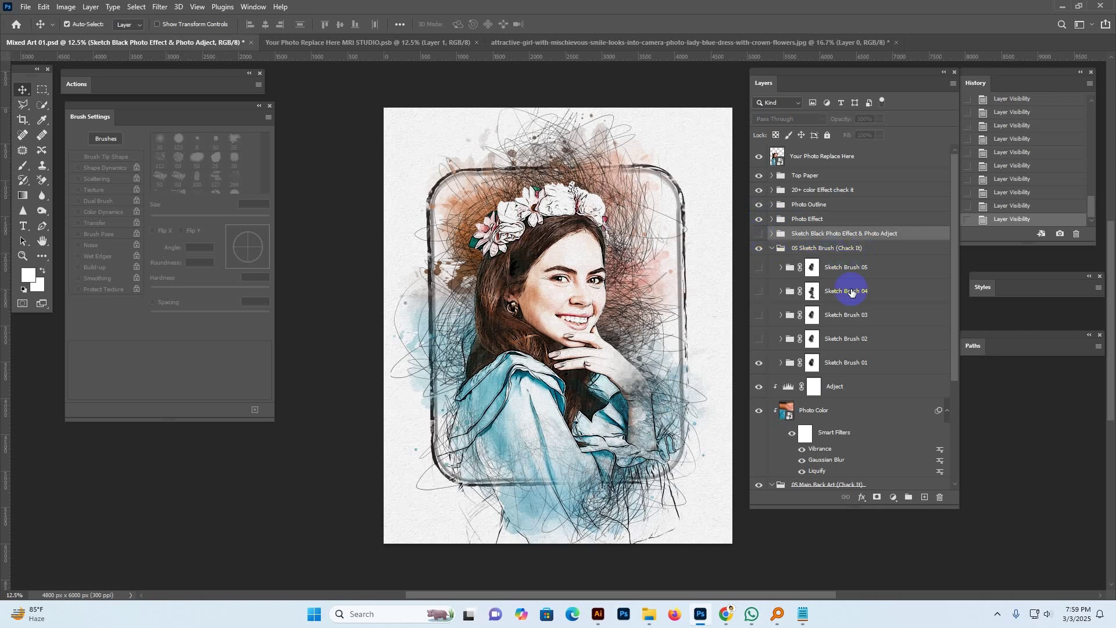
Swap Sketch Brush 01 for Sketch Brush 03, briefly previewing Sketch Brush 02 in between
{"action": "left_click", "coordinate": [813, 362]}
{"action": "left_click", "coordinate": [759, 362]}
{"action": "left_click", "coordinate": [813, 338]}
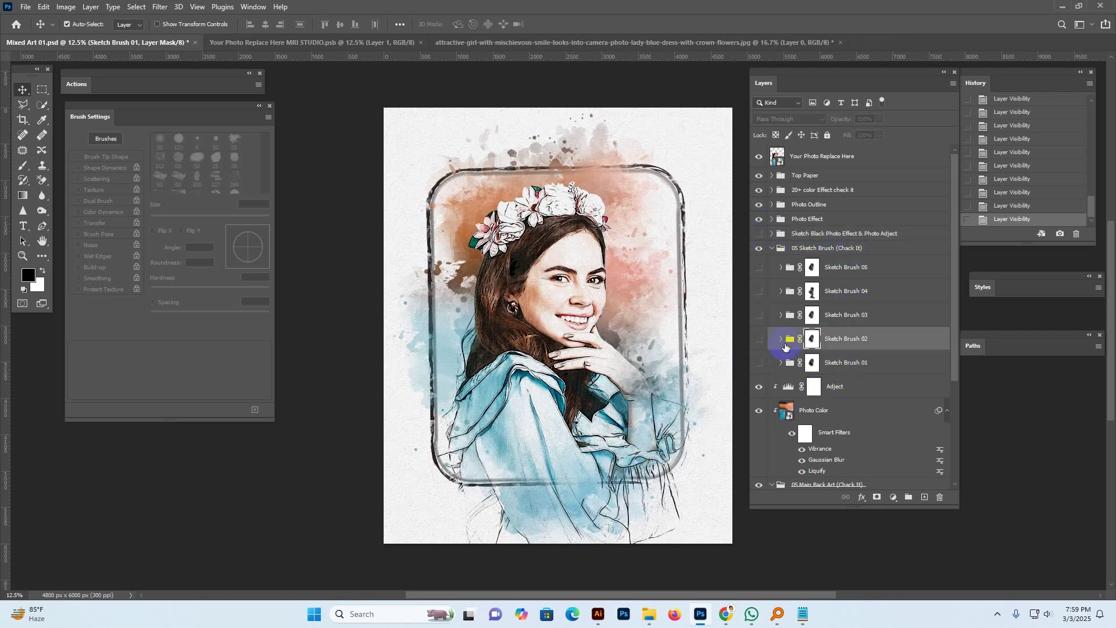
{"action": "left_click", "coordinate": [759, 338]}
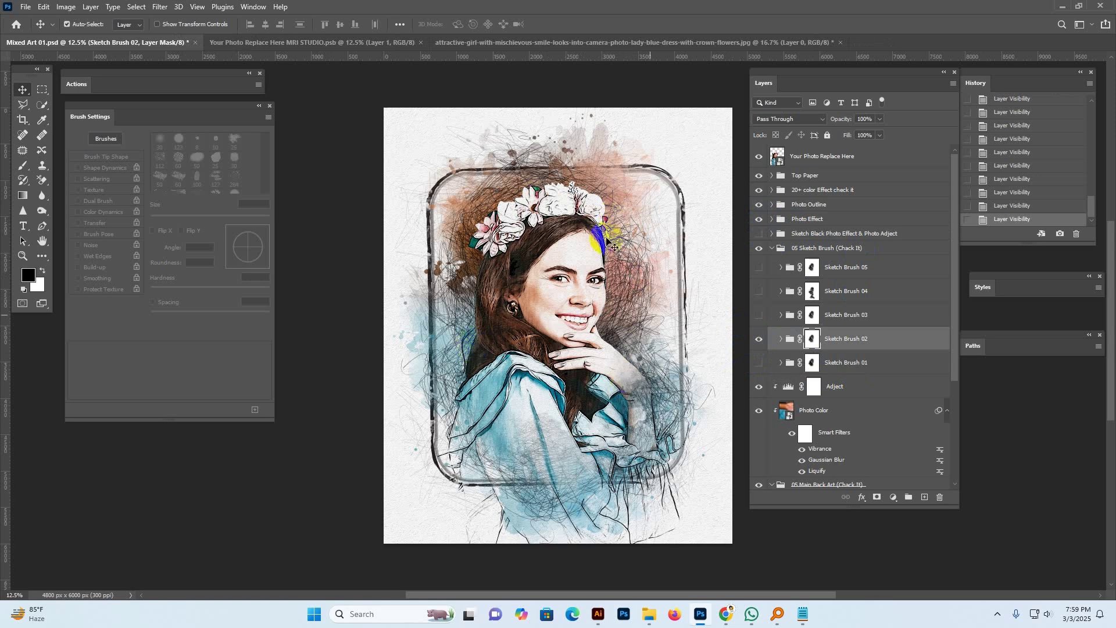
{"action": "left_click", "coordinate": [759, 338]}
{"action": "left_click", "coordinate": [846, 315]}
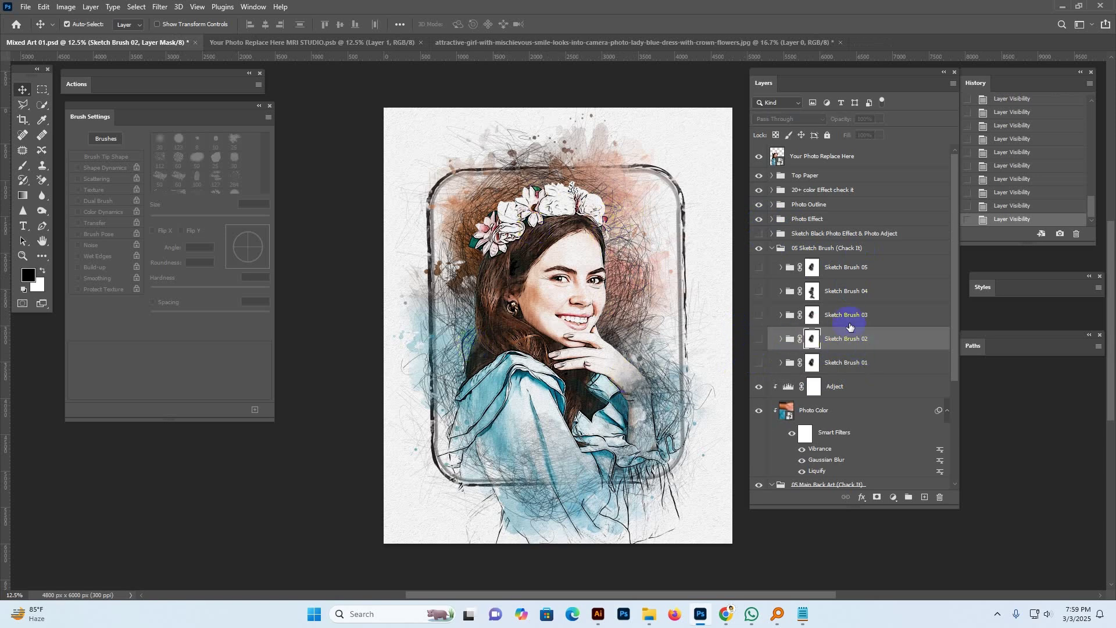
{"action": "left_click", "coordinate": [759, 315]}
Hide Back Art 03 and preview Back Art 04 behind the colored portrait, hiding it again
{"action": "scroll", "coordinate": [784, 361], "scroll_direction": "down", "scroll_amount": 5}
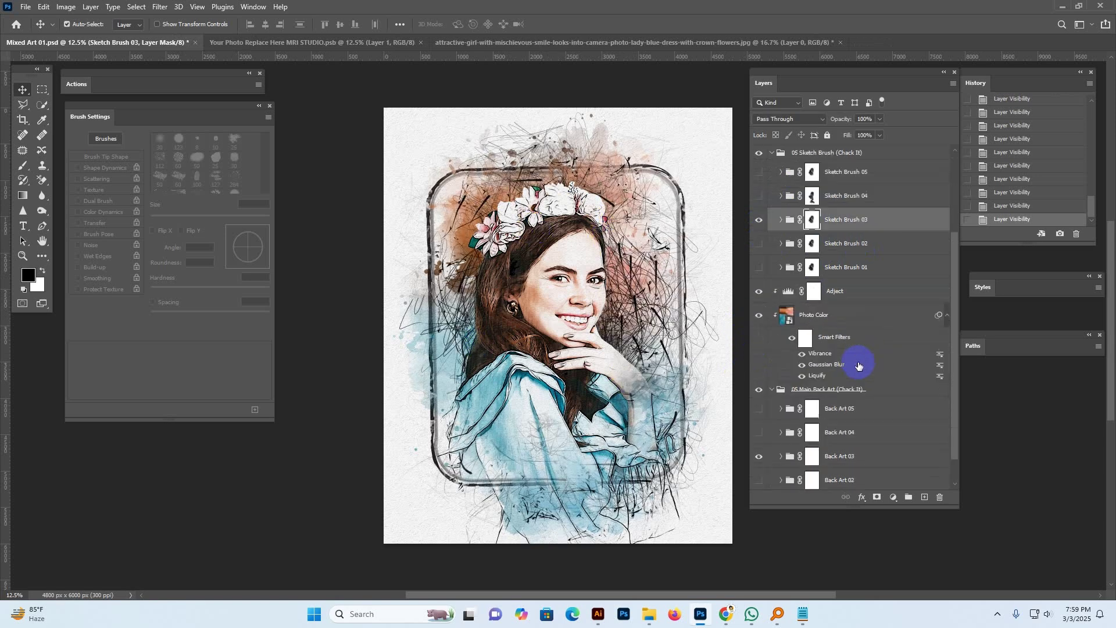
{"action": "left_click", "coordinate": [758, 402]}
{"action": "left_click", "coordinate": [821, 383]}
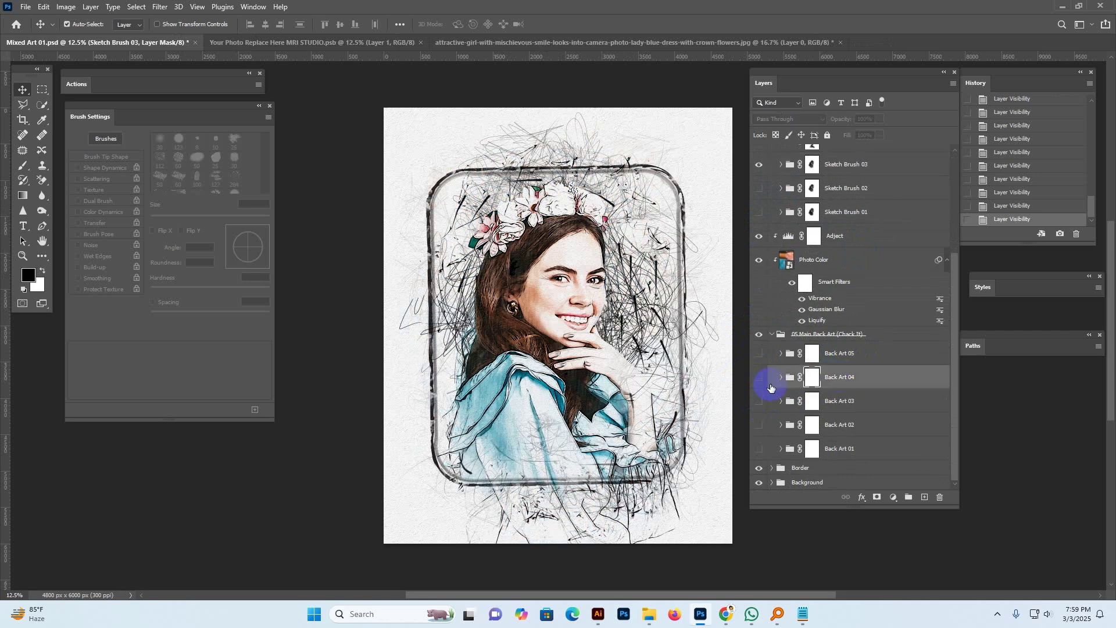
{"action": "left_click", "coordinate": [761, 379]}
{"action": "left_click", "coordinate": [759, 377]}
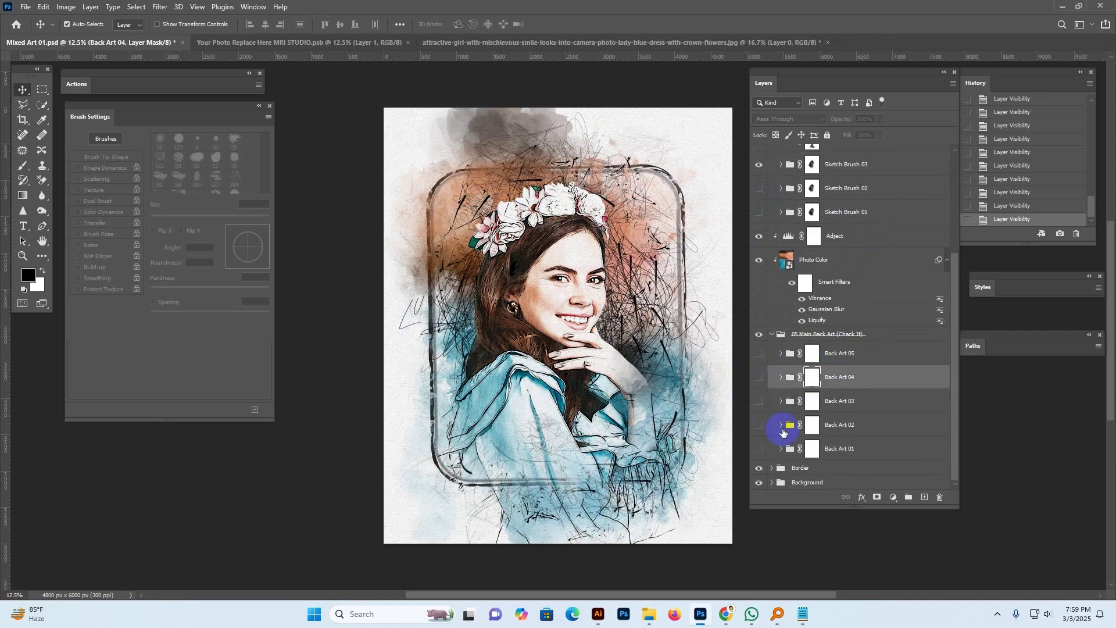
Preview Back Art 01 and hide it again, leaving Back Art 02 shown instead
{"action": "left_click", "coordinate": [772, 451]}
{"action": "left_click", "coordinate": [759, 451]}
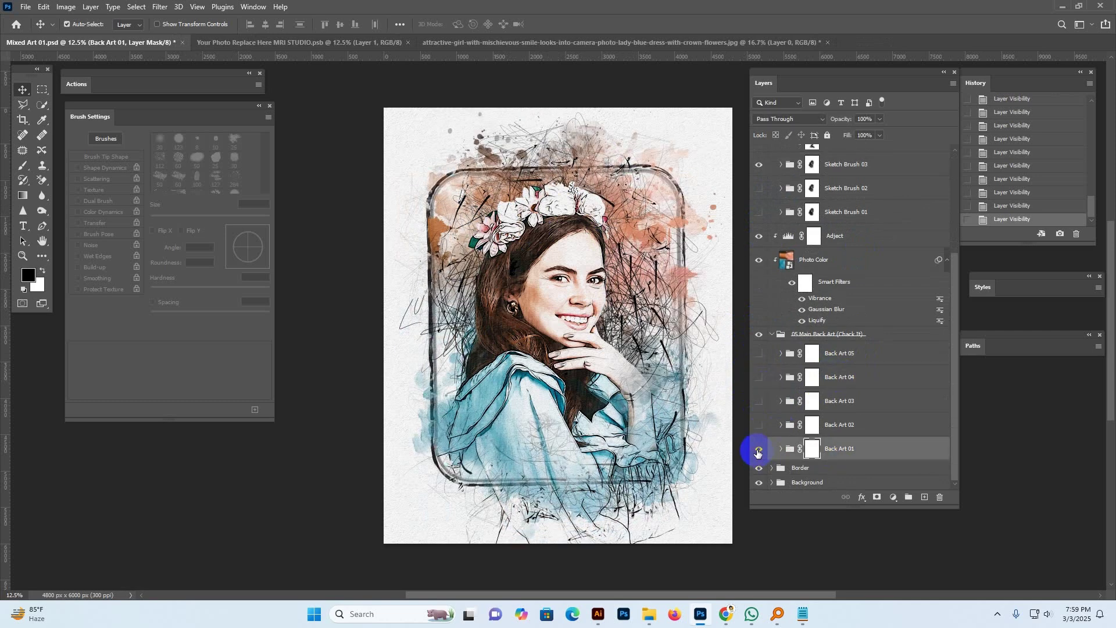
{"action": "left_click", "coordinate": [756, 453]}
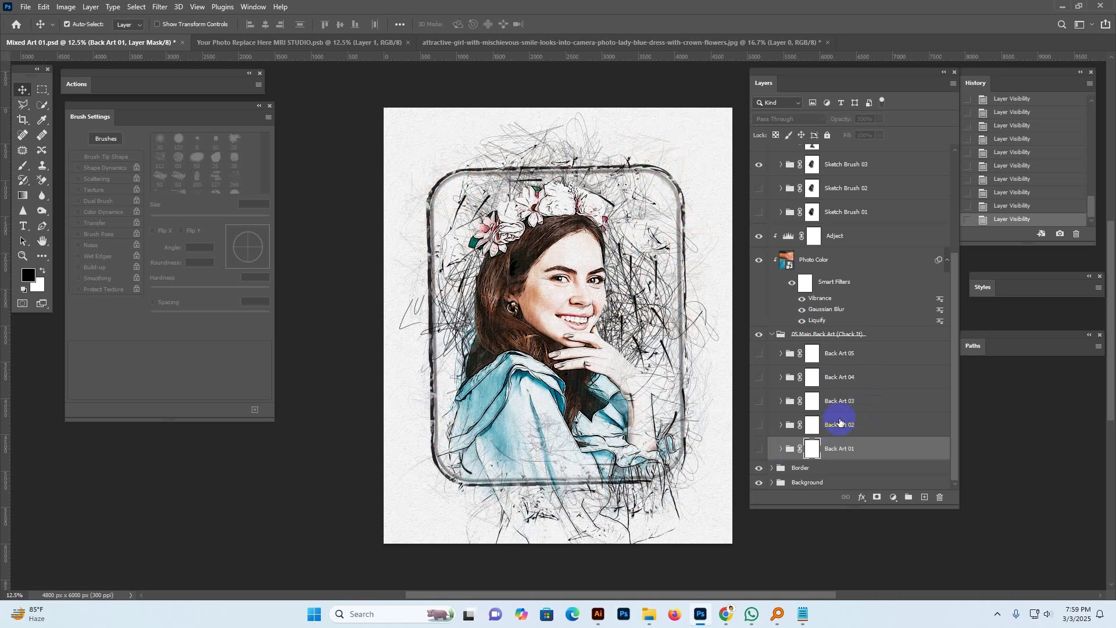
{"action": "left_click", "coordinate": [837, 424]}
{"action": "left_click", "coordinate": [759, 428]}
Compare the artwork with the Top Paper group hidden and shown, and inspect the paper texture up close near the frame's upper corner
{"action": "scroll", "coordinate": [889, 341], "scroll_direction": "up", "scroll_amount": 5}
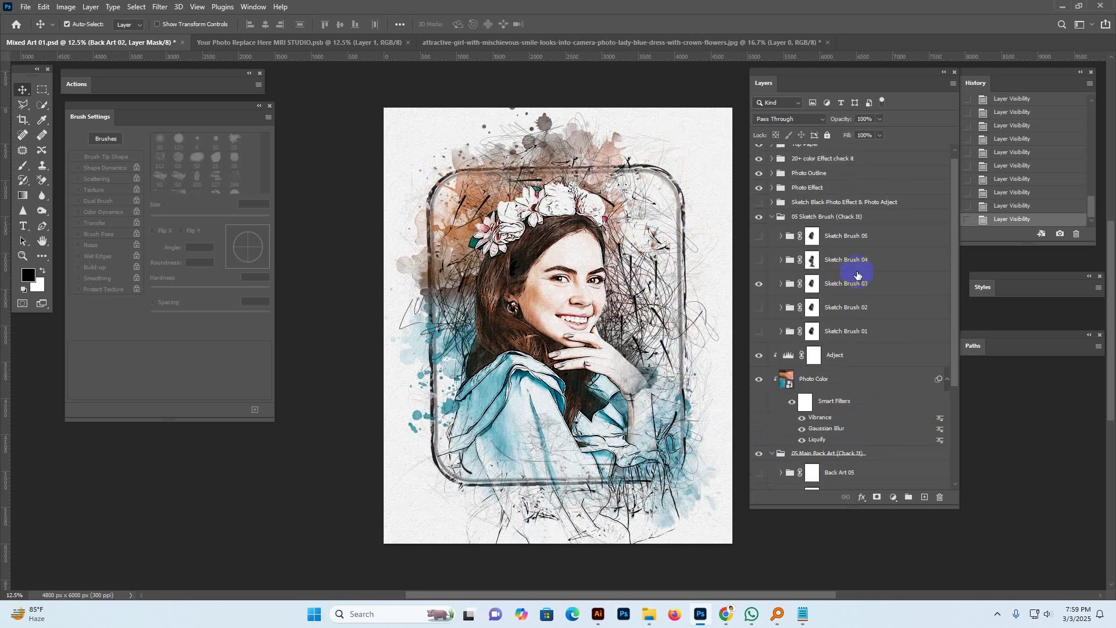
{"action": "left_click", "coordinate": [805, 176]}
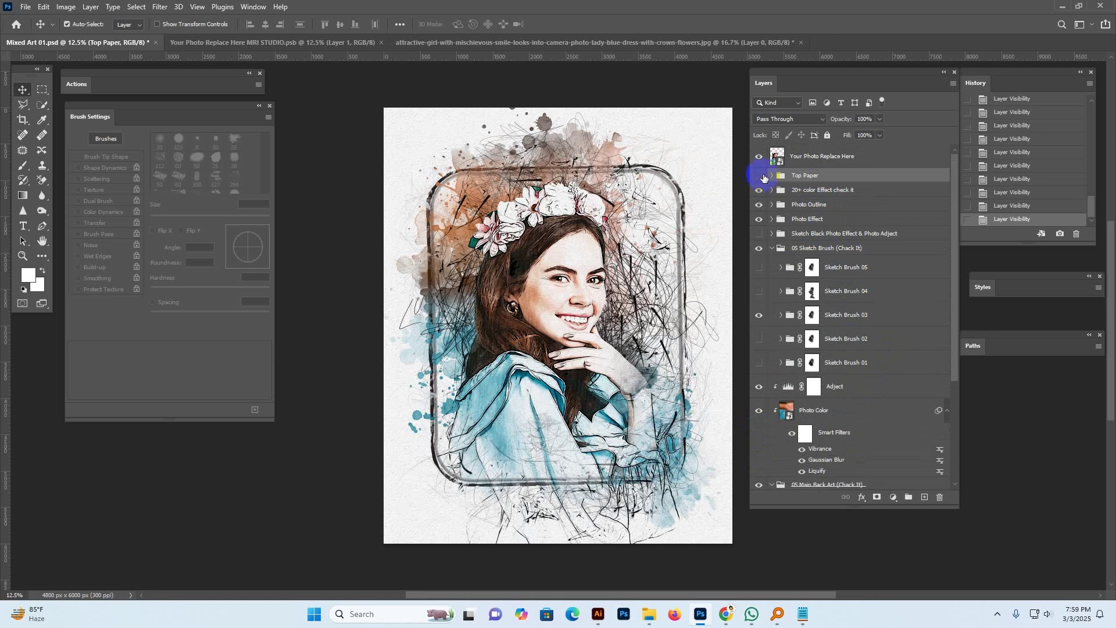
{"action": "left_click", "coordinate": [759, 176]}
{"action": "left_click", "coordinate": [759, 175]}
{"action": "key", "text": "z"}
{"action": "left_click", "coordinate": [684, 132]}
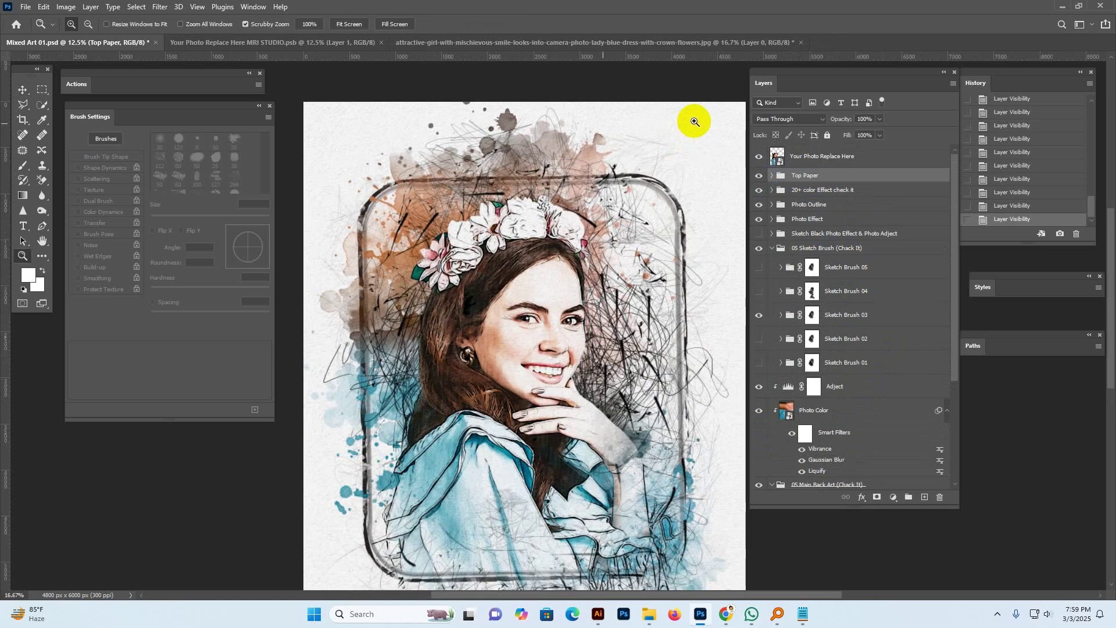
{"action": "left_click", "coordinate": [688, 124]}
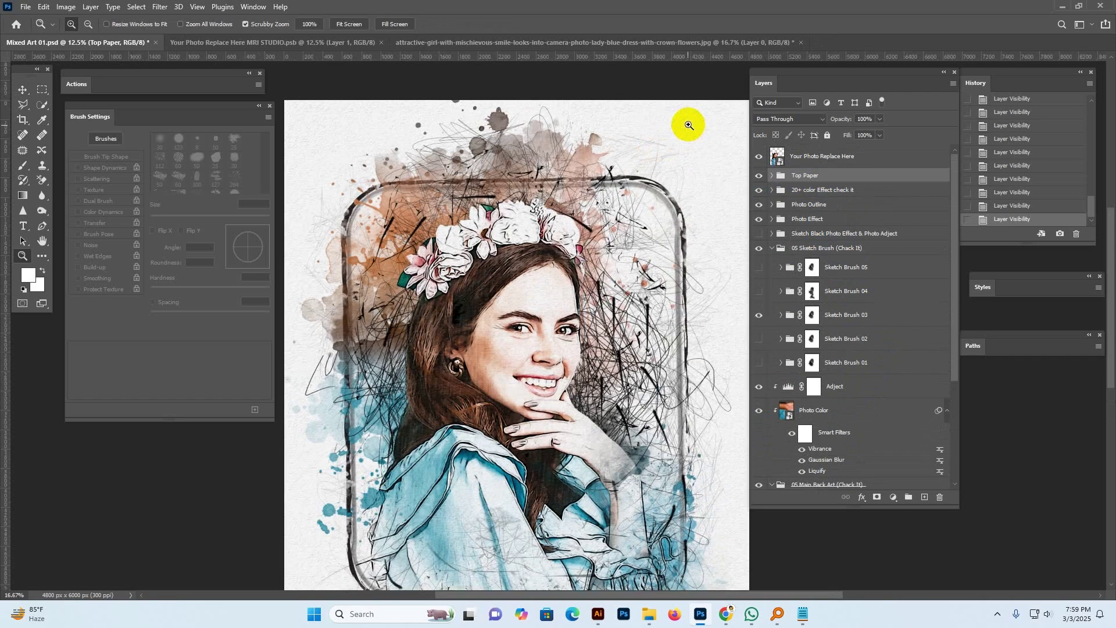
{"action": "left_click", "coordinate": [689, 126]}
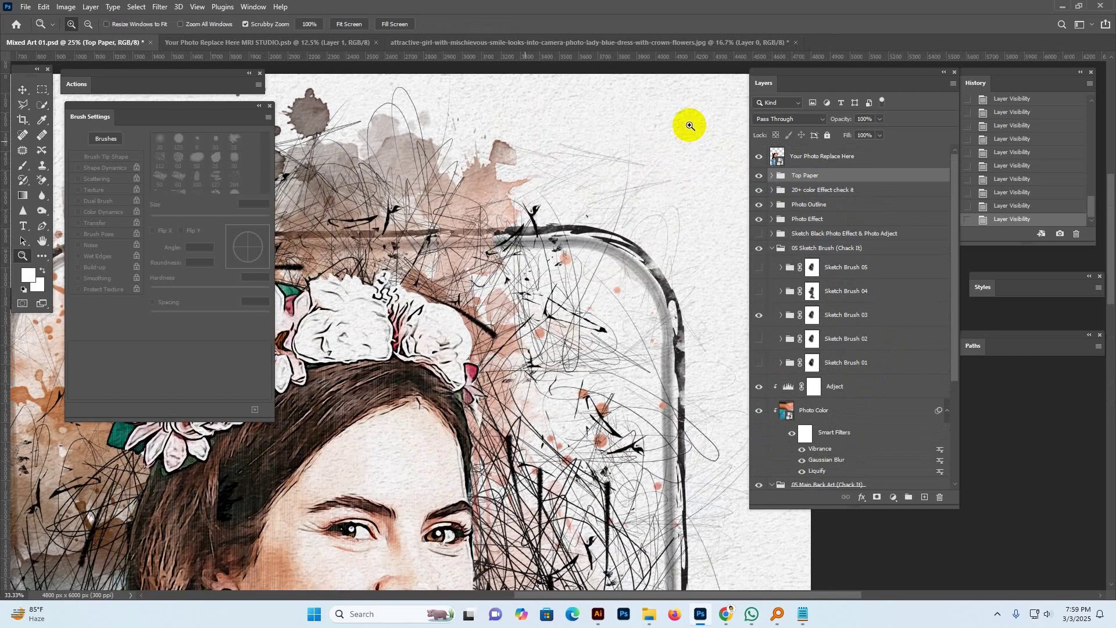
Hide the Top Paper group, then inspect the frame's upper corner and the whole portrait without the paper texture
{"action": "left_click", "coordinate": [760, 177]}
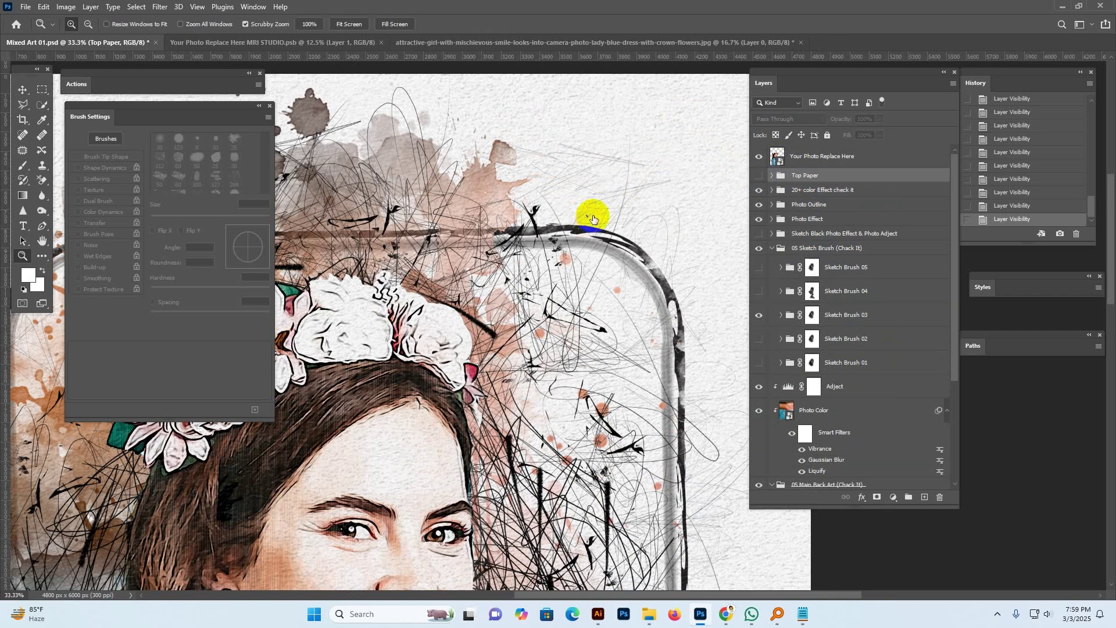
{"action": "left_click_drag", "start_coordinate": [600, 217], "coordinate": [756, 214]}
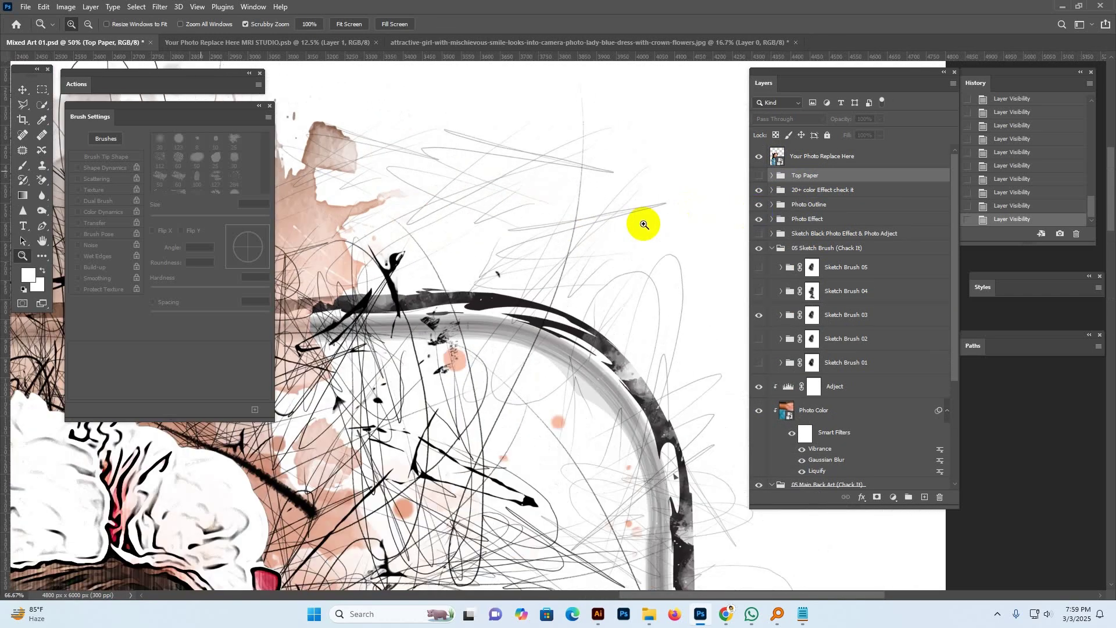
{"action": "left_click", "coordinate": [648, 194], "text": "alt"}
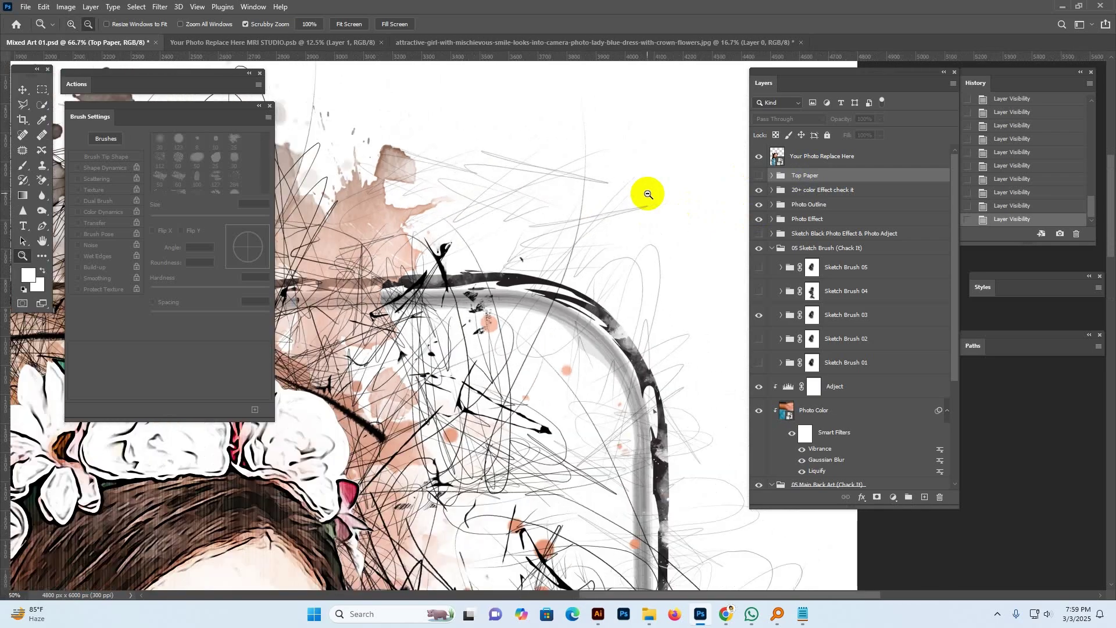
{"action": "left_click", "coordinate": [648, 194], "text": "alt"}
{"action": "left_click", "coordinate": [648, 194], "text": "alt"}
{"action": "left_click", "coordinate": [648, 194], "text": "alt"}
{"action": "left_click", "coordinate": [642, 198]}
{"action": "left_click", "coordinate": [642, 199]}
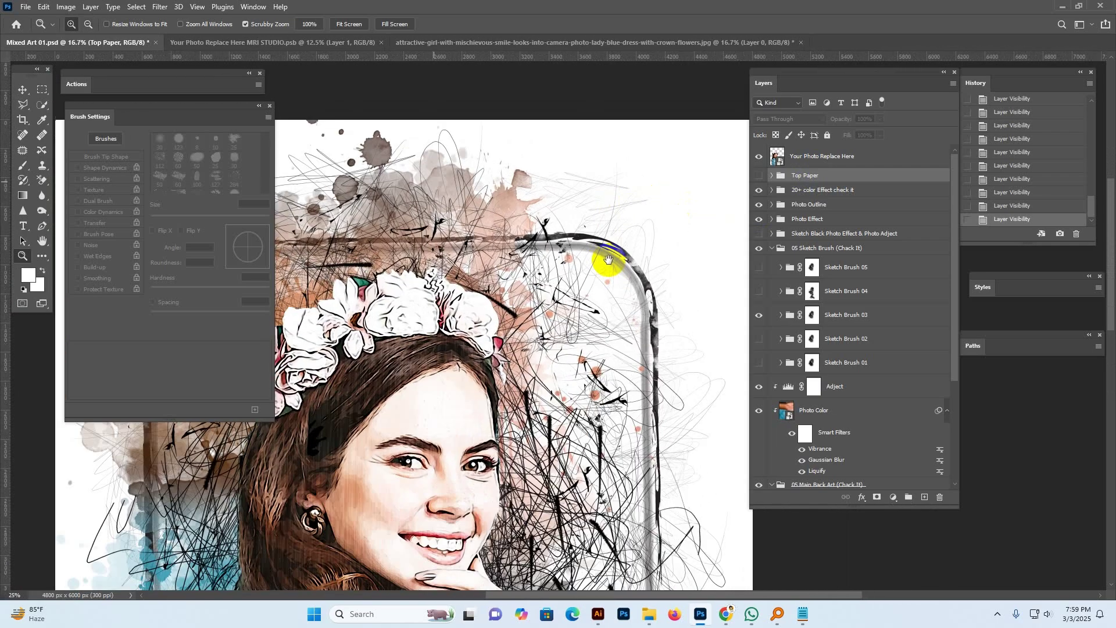
{"action": "left_click", "coordinate": [615, 250], "text": "alt"}
{"action": "left_click_drag", "start_coordinate": [598, 279], "coordinate": [619, 148]}
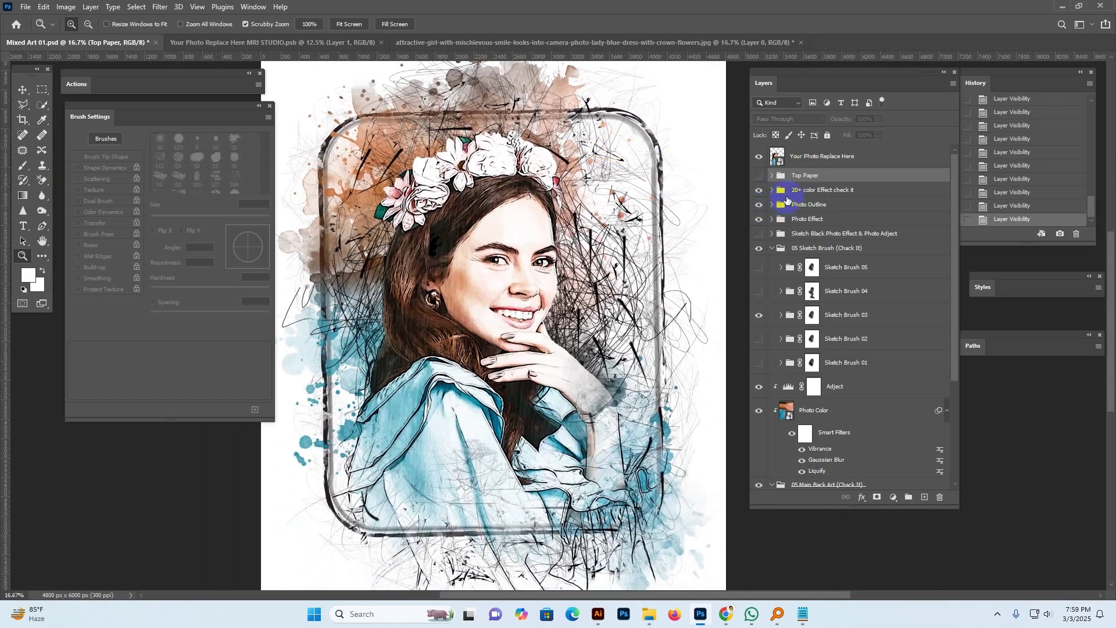
{"action": "left_click", "coordinate": [770, 136]}
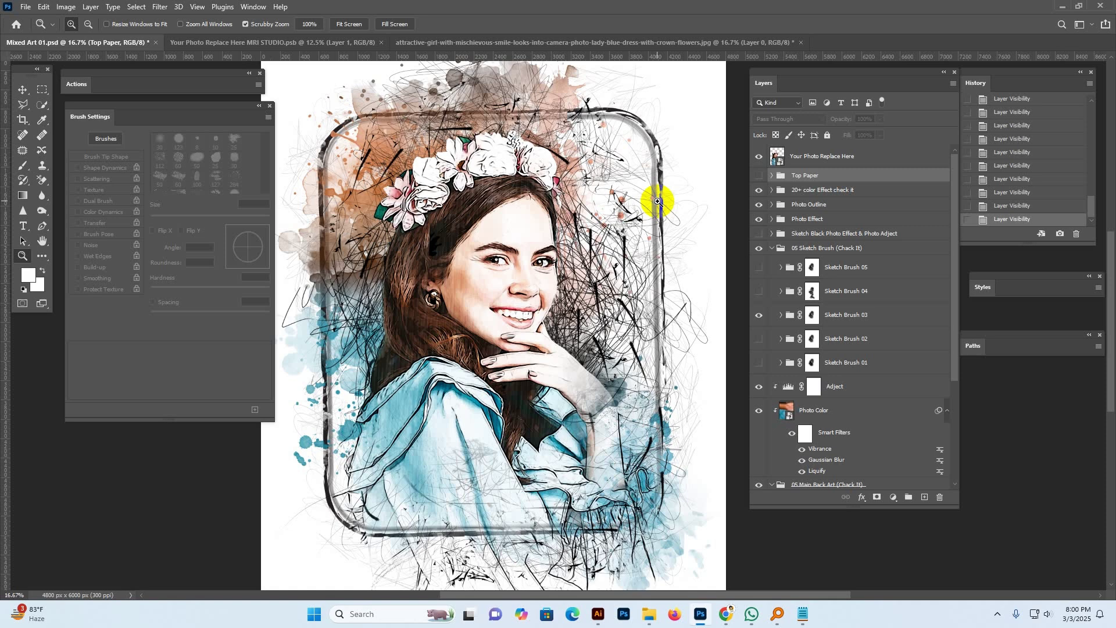
Switch to Chrome and bring up the photoshopaction.net home page beside the Creative Market product page
{"action": "left_click", "coordinate": [726, 618]}
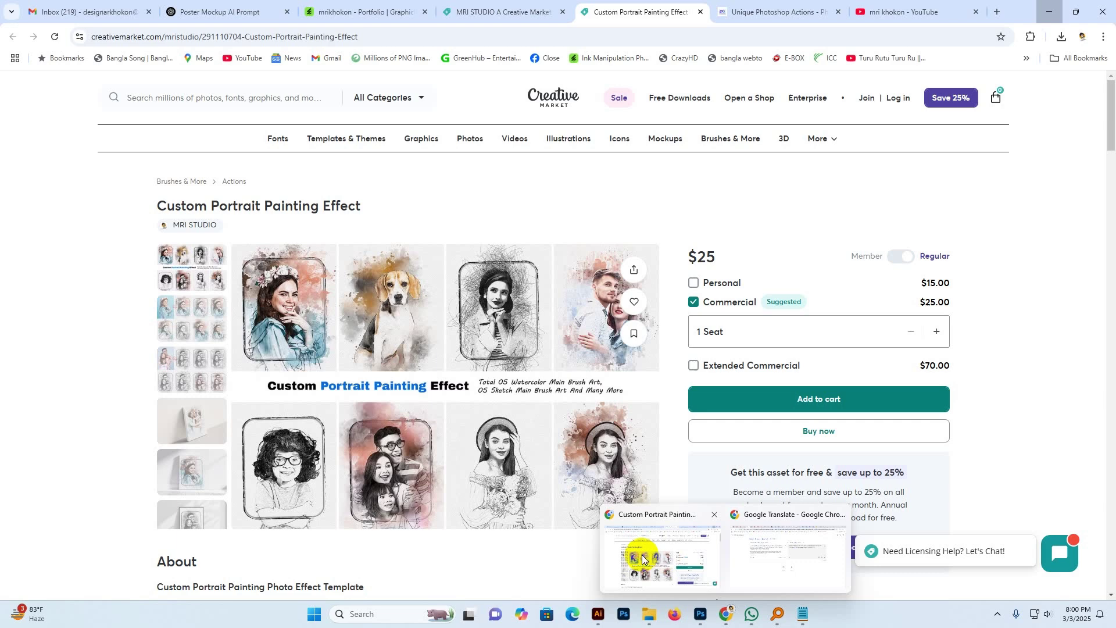
{"action": "left_click", "coordinate": [665, 558]}
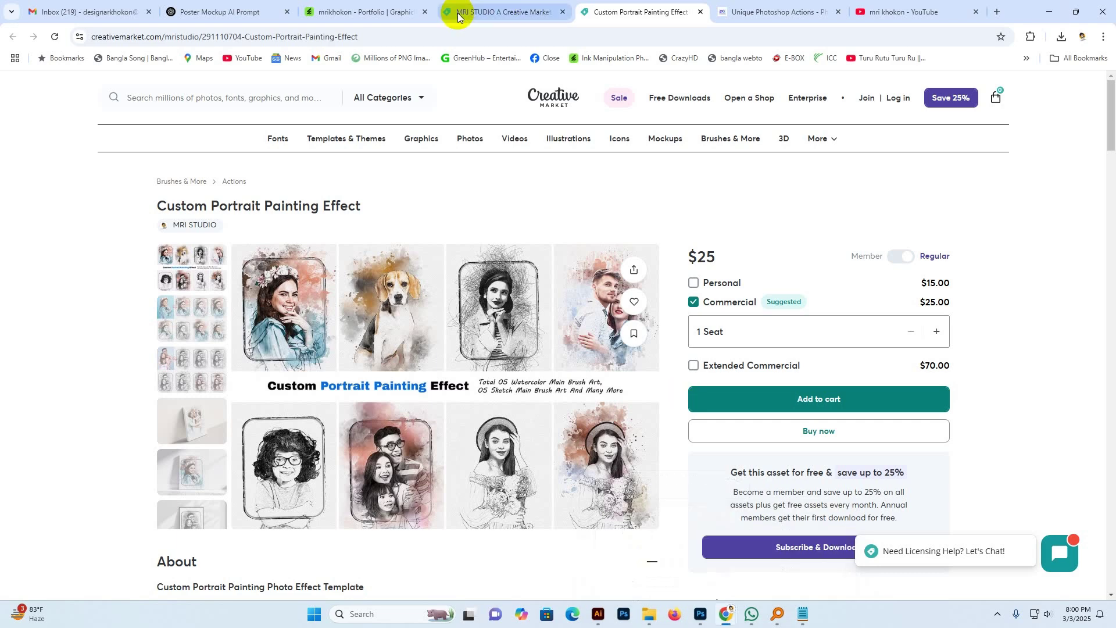
{"action": "left_click", "coordinate": [767, 11]}
{"action": "left_click", "coordinate": [669, 230]}
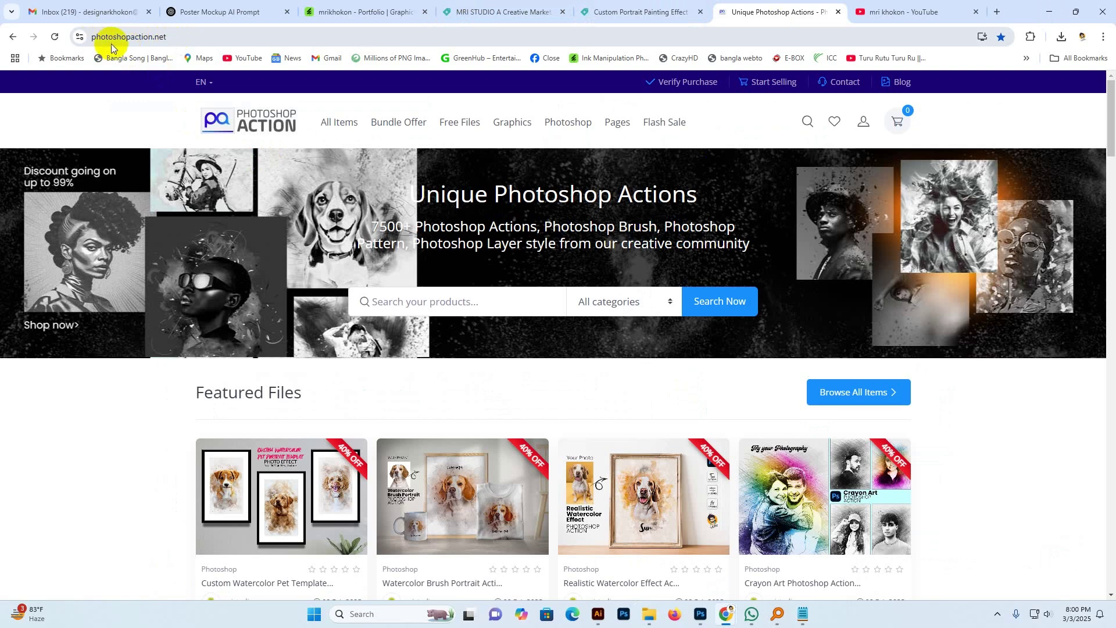
{"action": "left_click", "coordinate": [650, 208]}
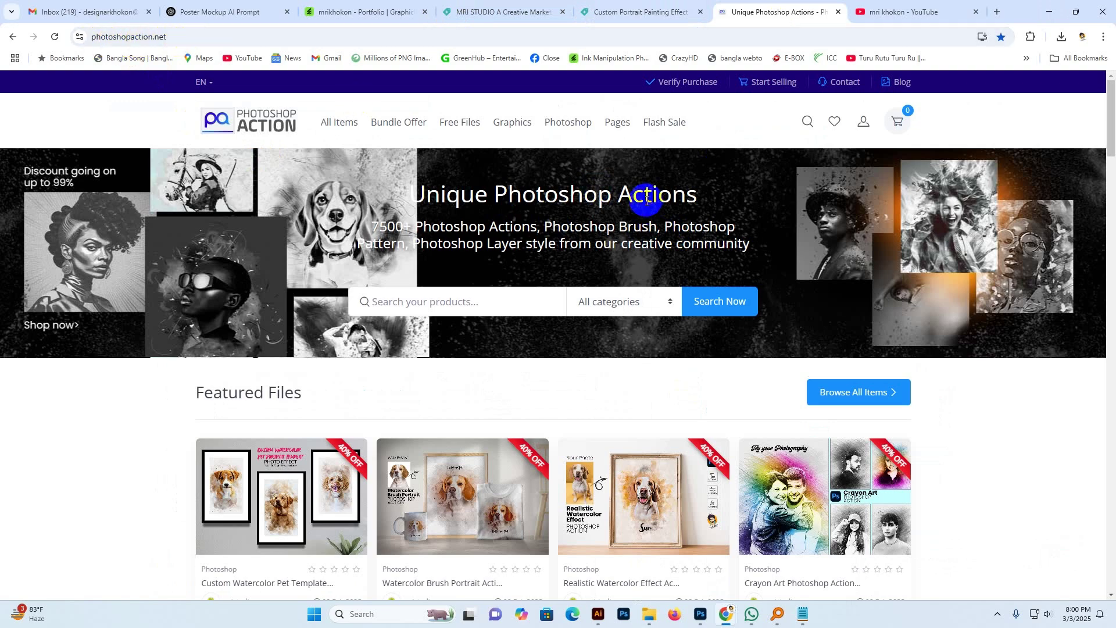
{"action": "scroll", "coordinate": [934, 368], "scroll_direction": "down", "scroll_amount": 5}
{"action": "scroll", "coordinate": [934, 368], "scroll_direction": "up", "scroll_amount": 5}
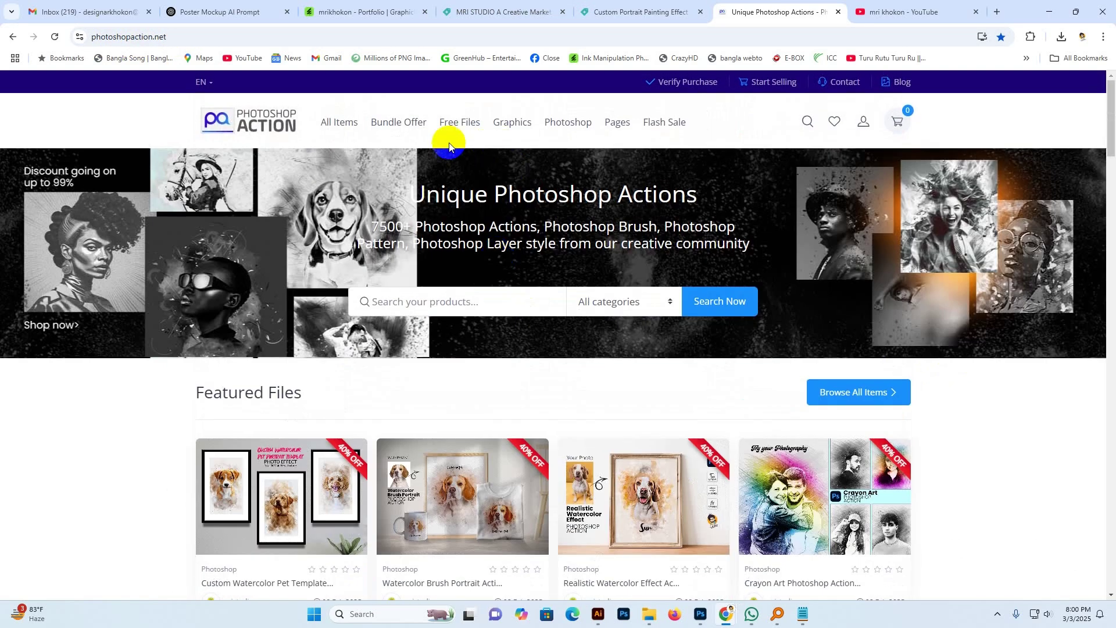
Examine the Free Files categories and the Free Items section of the photoshopaction.net store
{"action": "mouse_move", "coordinate": [455, 125]}
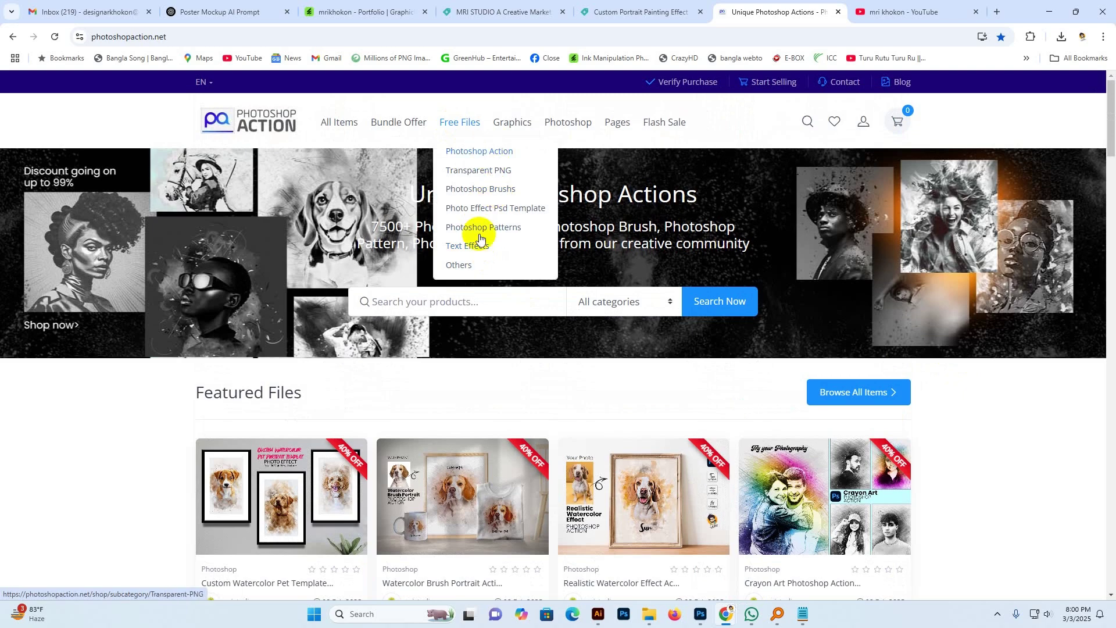
{"action": "scroll", "coordinate": [978, 402], "scroll_direction": "down", "scroll_amount": 8}
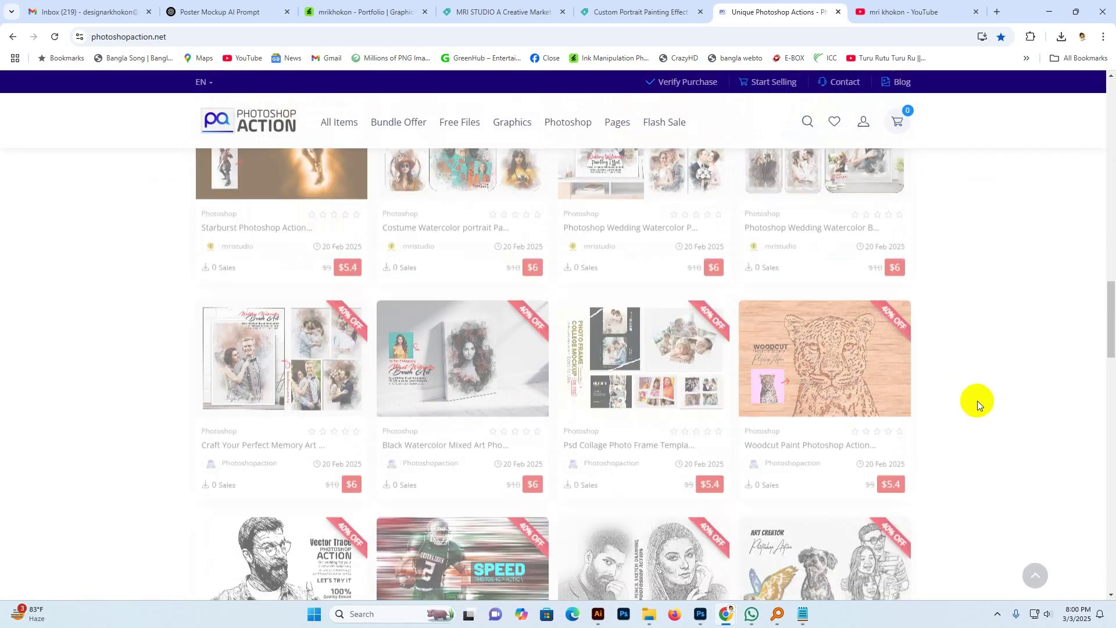
{"action": "scroll", "coordinate": [978, 400], "scroll_direction": "down", "scroll_amount": 7}
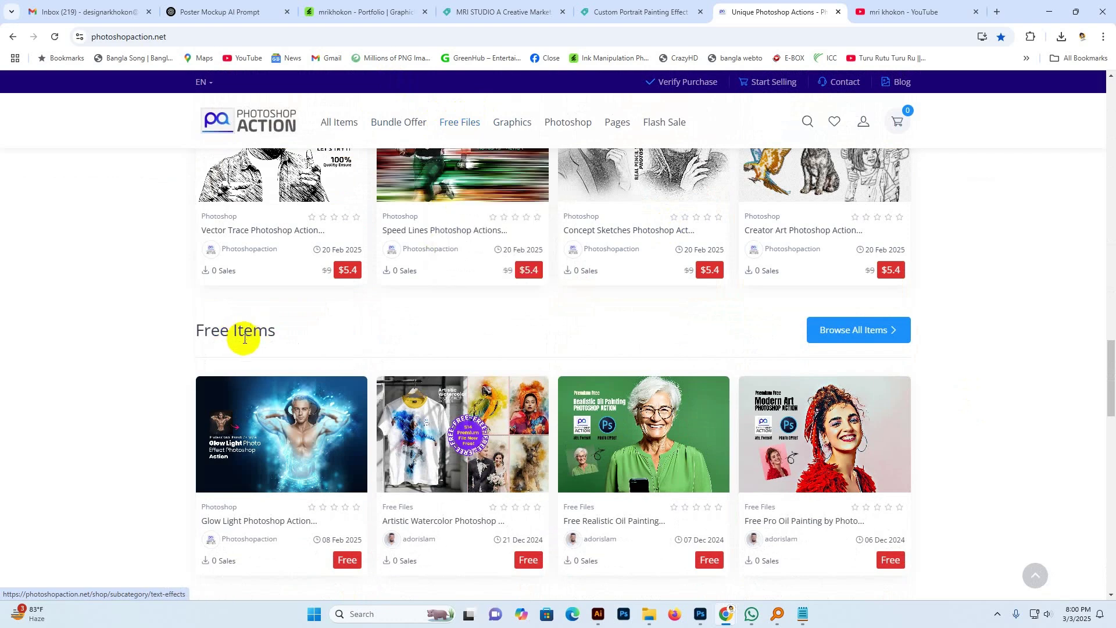
{"action": "left_click_drag", "start_coordinate": [219, 333], "coordinate": [285, 334]}
{"action": "mouse_move", "coordinate": [458, 123]}
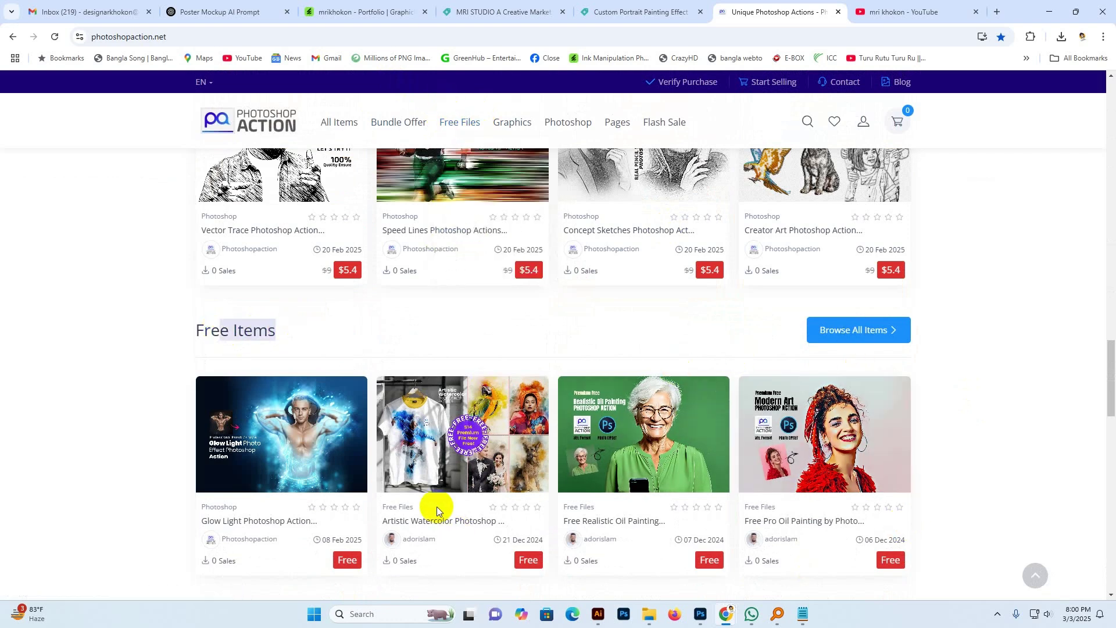
{"action": "scroll", "coordinate": [710, 235], "scroll_direction": "down", "scroll_amount": 4}
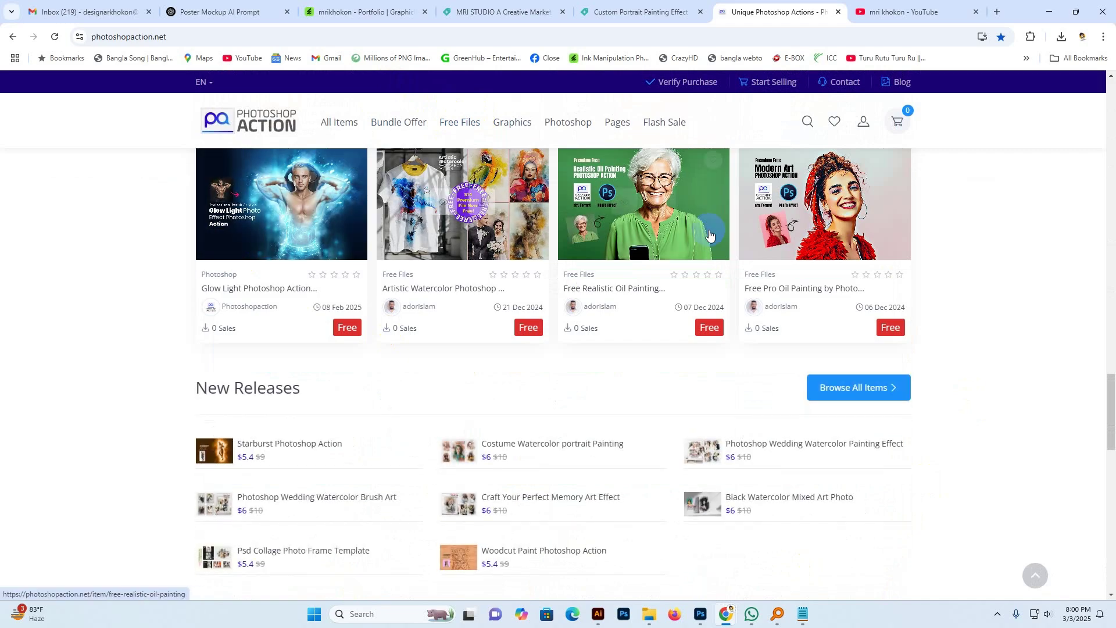
Look through the Flash Sale, Popular Items and Featured Files listings on the photoshopaction.net home page
{"action": "scroll", "coordinate": [282, 348], "scroll_direction": "up", "scroll_amount": 10}
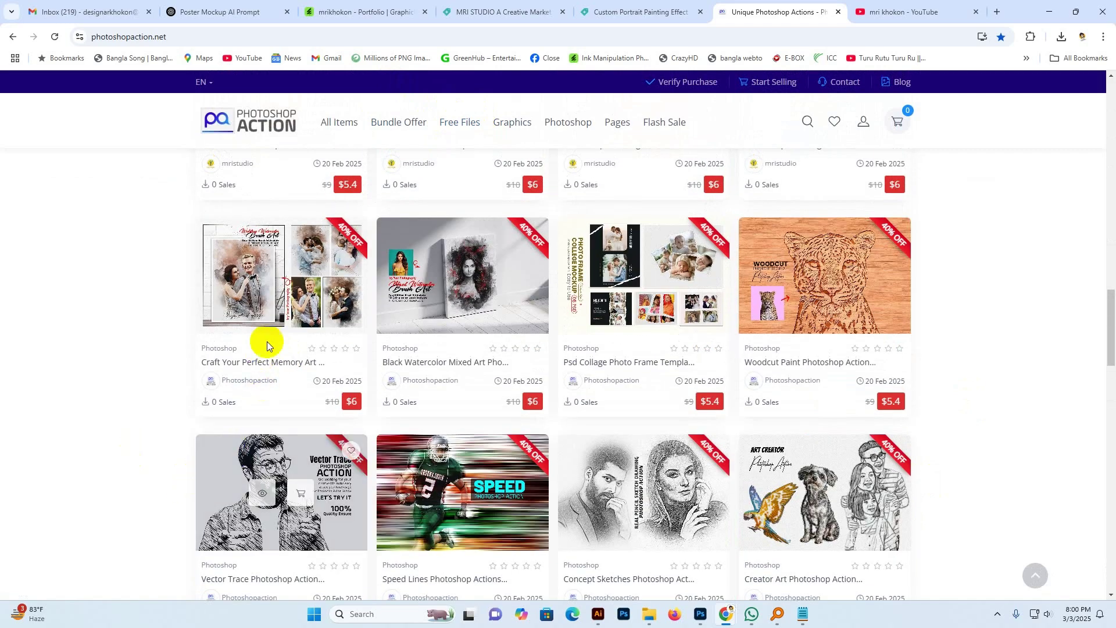
{"action": "scroll", "coordinate": [942, 319], "scroll_direction": "up", "scroll_amount": 4}
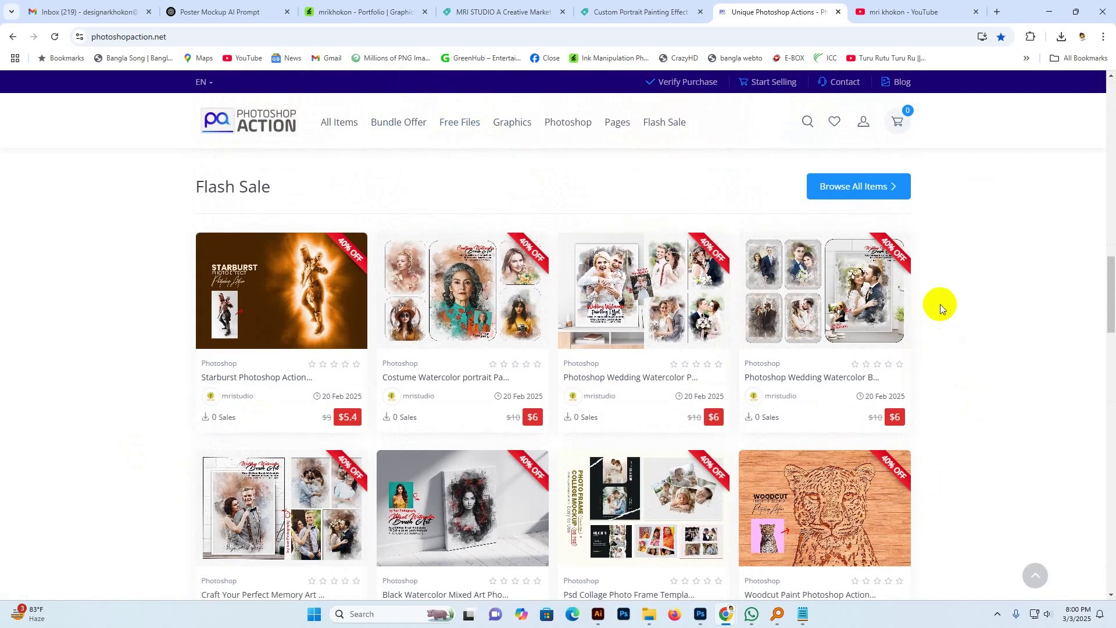
{"action": "scroll", "coordinate": [998, 293], "scroll_direction": "up", "scroll_amount": 4}
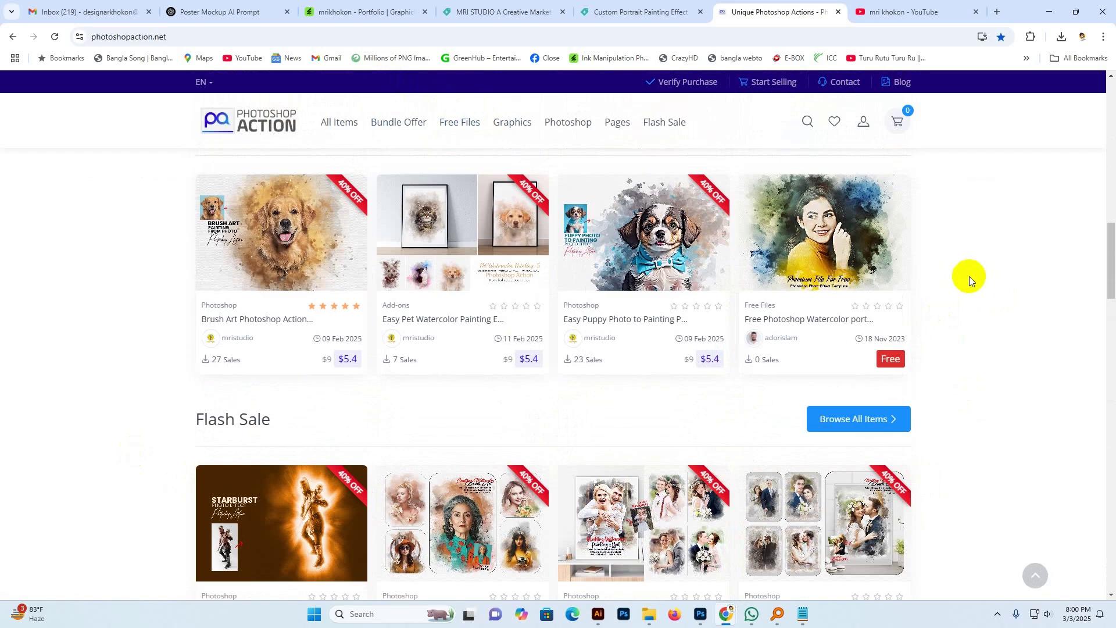
{"action": "scroll", "coordinate": [969, 281], "scroll_direction": "up", "scroll_amount": 4}
{"action": "scroll", "coordinate": [970, 270], "scroll_direction": "up", "scroll_amount": 1}
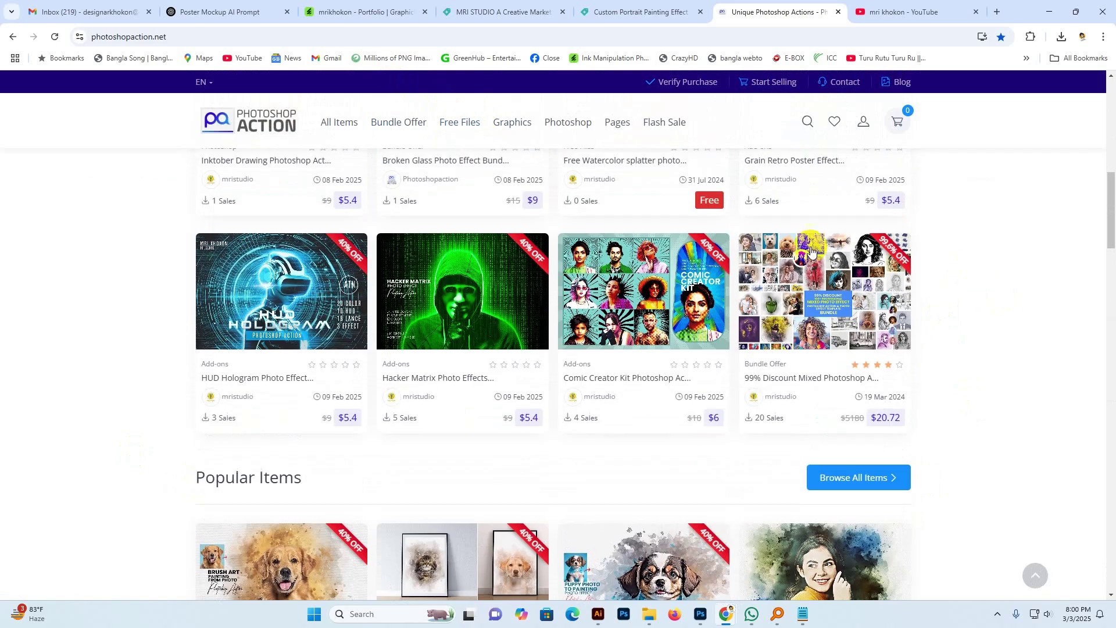
{"action": "scroll", "coordinate": [959, 296], "scroll_direction": "up", "scroll_amount": 5}
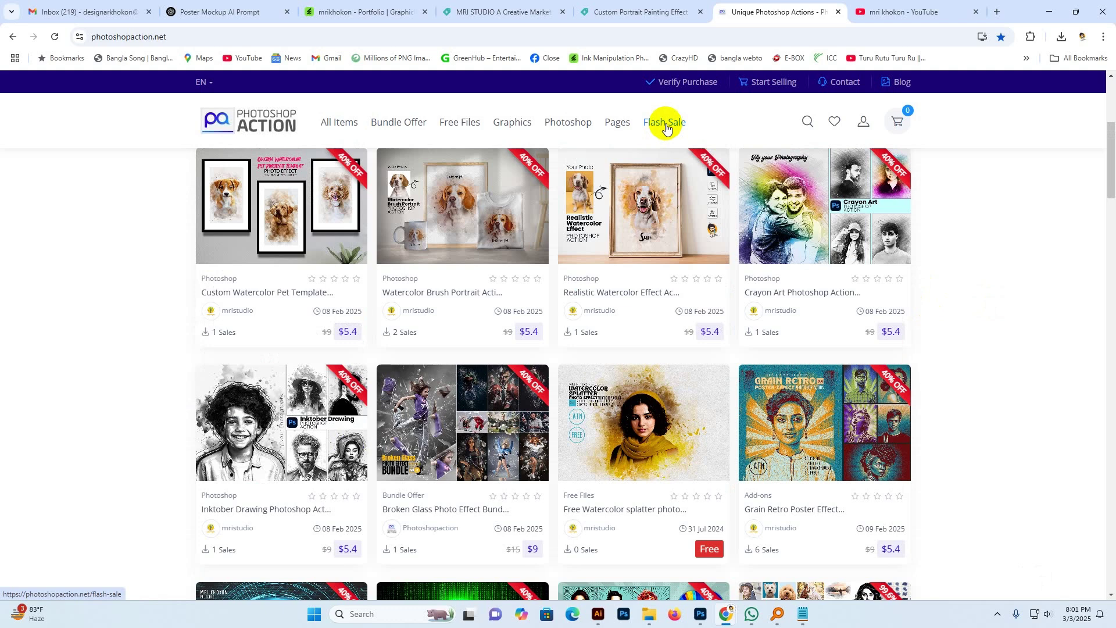
{"action": "scroll", "coordinate": [973, 253], "scroll_direction": "up", "scroll_amount": 1}
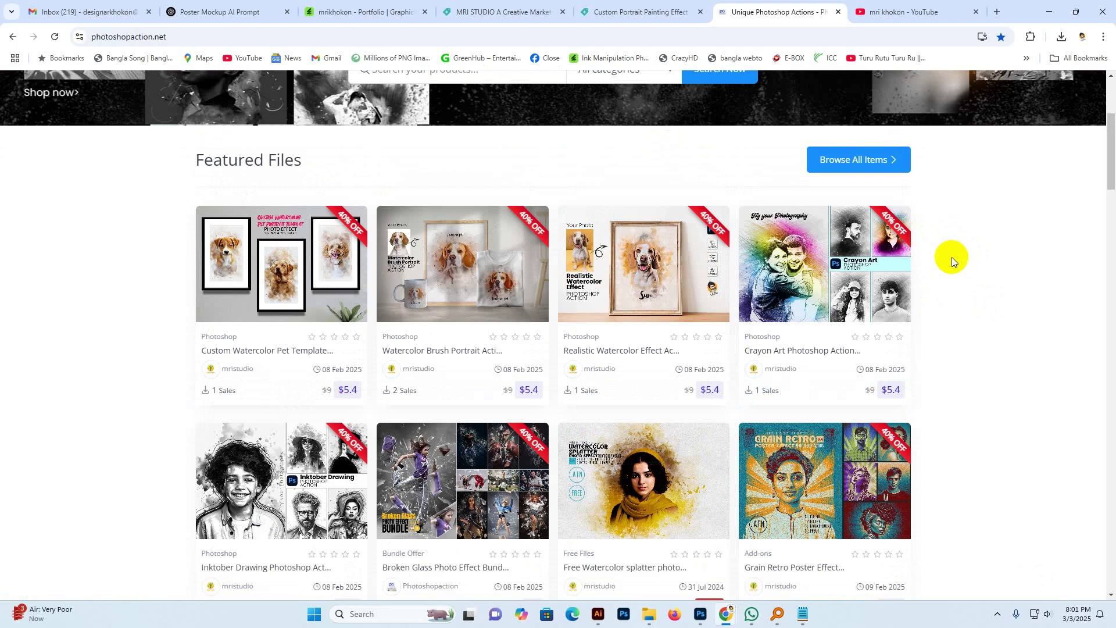
{"action": "scroll", "coordinate": [481, 168], "scroll_direction": "up", "scroll_amount": 4}
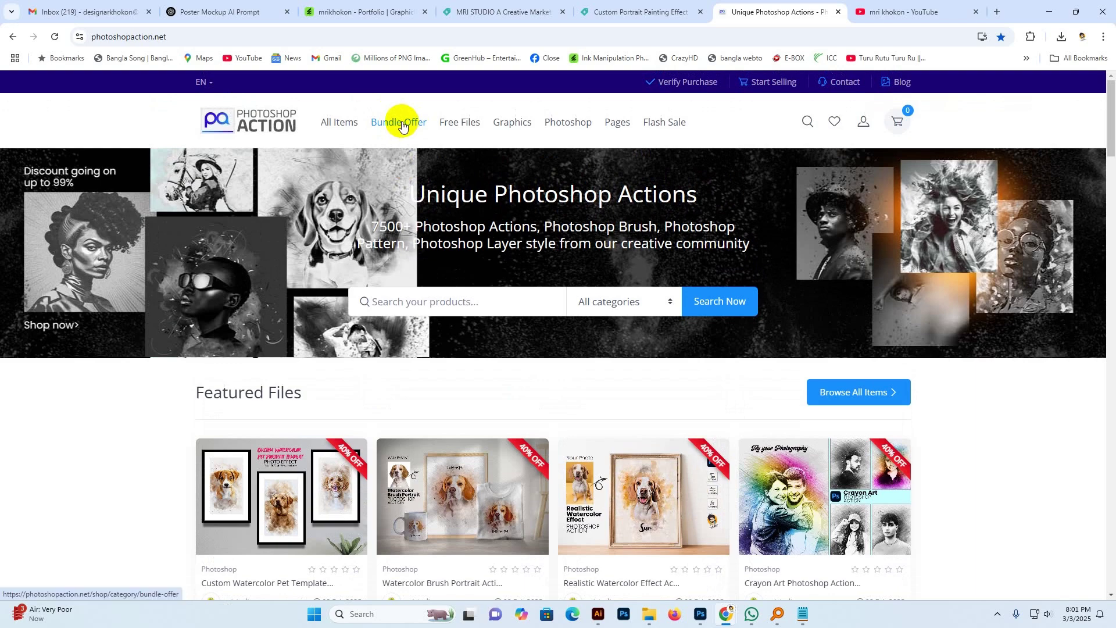
{"action": "scroll", "coordinate": [256, 285], "scroll_direction": "down", "scroll_amount": 5}
{"action": "scroll", "coordinate": [251, 299], "scroll_direction": "down", "scroll_amount": 7}
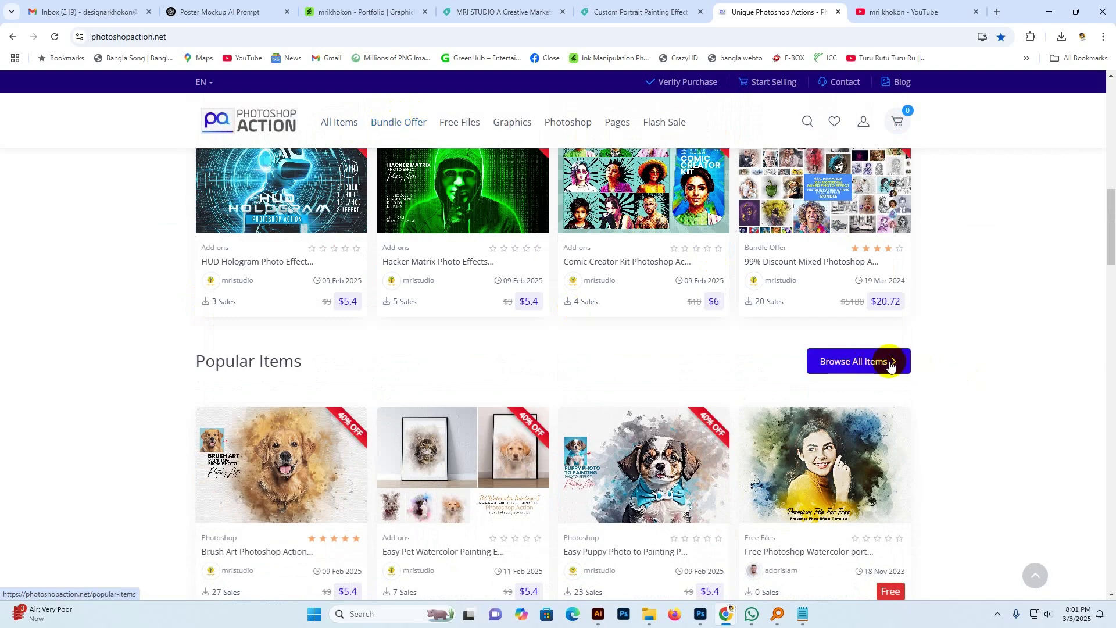
Show the MRI STUDIO shop page on Creative Market and highlight the shop name in its header
{"action": "left_click", "coordinate": [487, 12]}
{"action": "scroll", "coordinate": [54, 225], "scroll_direction": "up", "scroll_amount": 10}
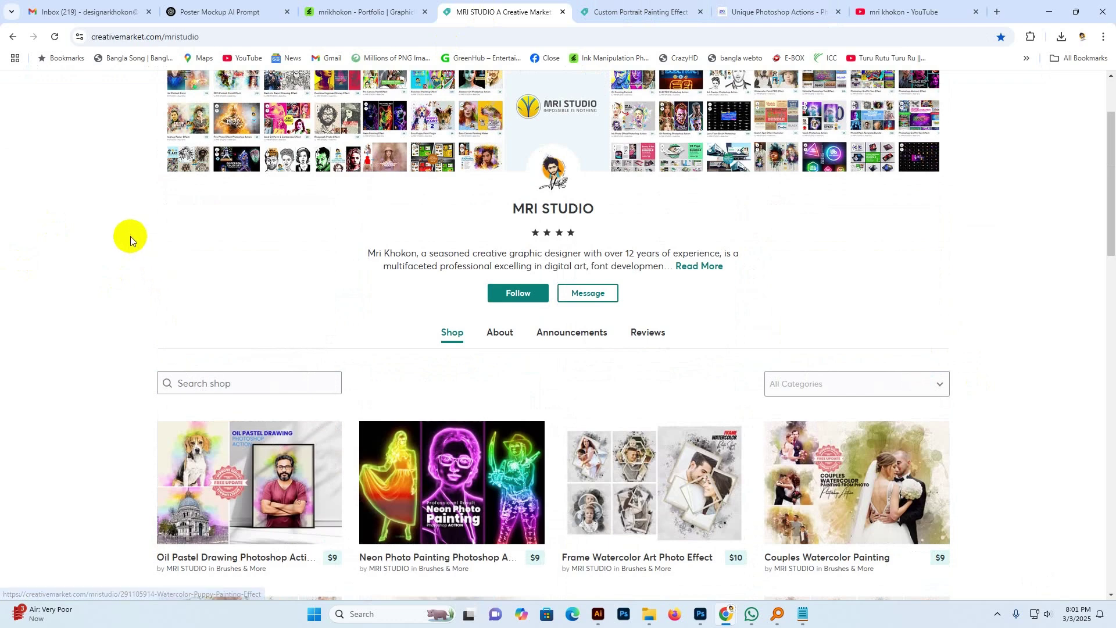
{"action": "left_click", "coordinate": [182, 222]}
{"action": "left_click_drag", "start_coordinate": [598, 209], "coordinate": [494, 212]}
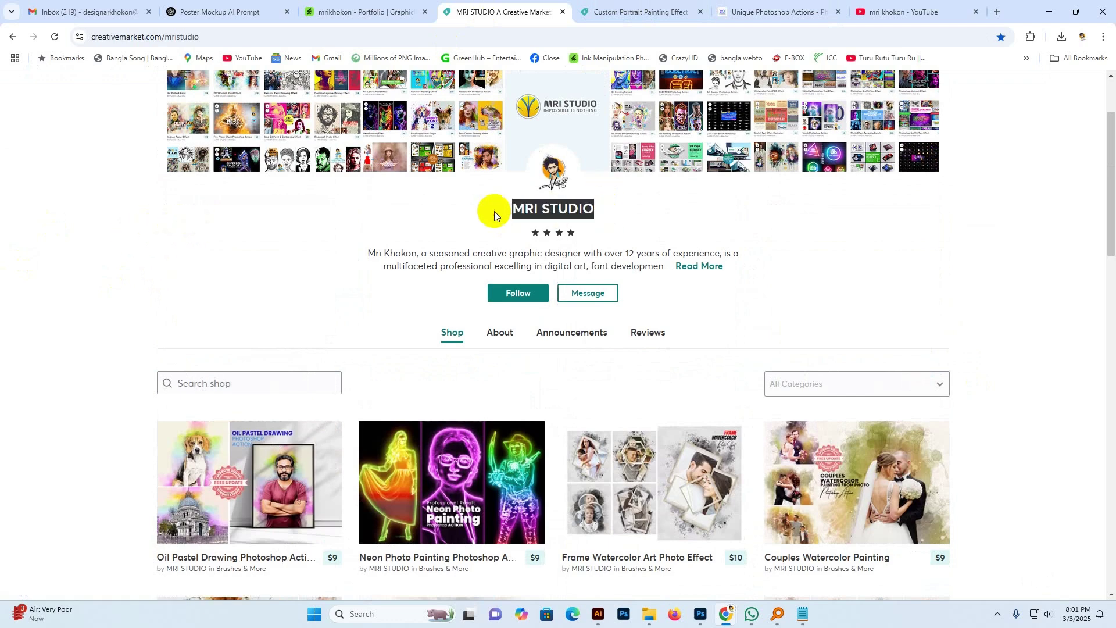
{"action": "left_click_drag", "start_coordinate": [609, 208], "coordinate": [524, 210]}
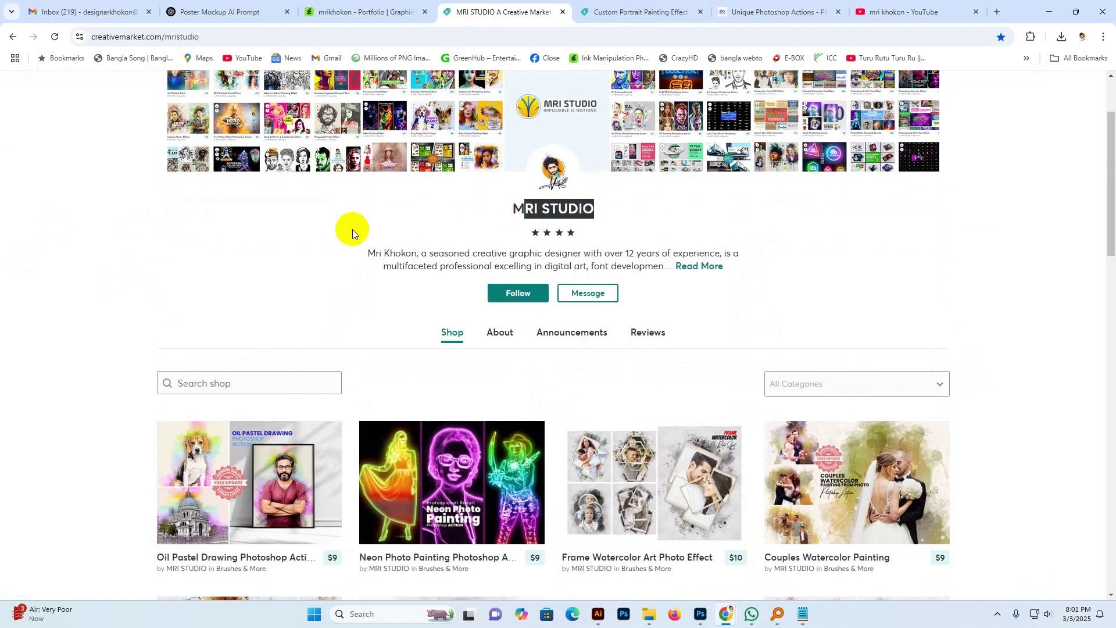
{"action": "left_click", "coordinate": [595, 209]}
Look through the first page of products in the MRI STUDIO shop and return to the start of the list
{"action": "scroll", "coordinate": [281, 266], "scroll_direction": "down", "scroll_amount": 6}
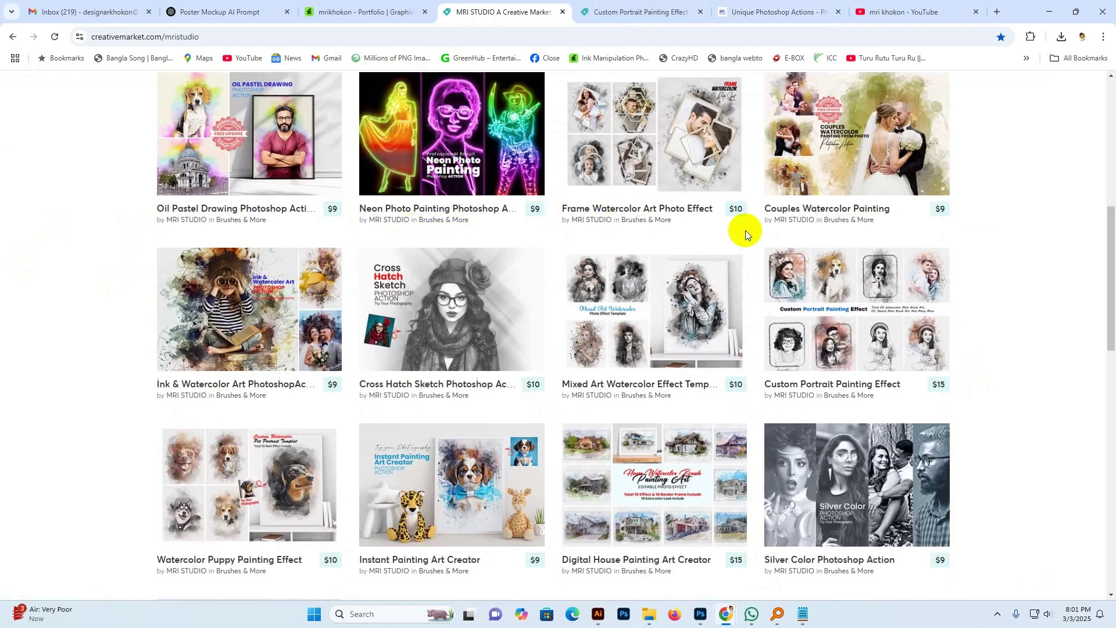
{"action": "scroll", "coordinate": [813, 239], "scroll_direction": "down", "scroll_amount": 4}
{"action": "scroll", "coordinate": [861, 244], "scroll_direction": "up", "scroll_amount": 4}
{"action": "scroll", "coordinate": [1028, 308], "scroll_direction": "down", "scroll_amount": 5}
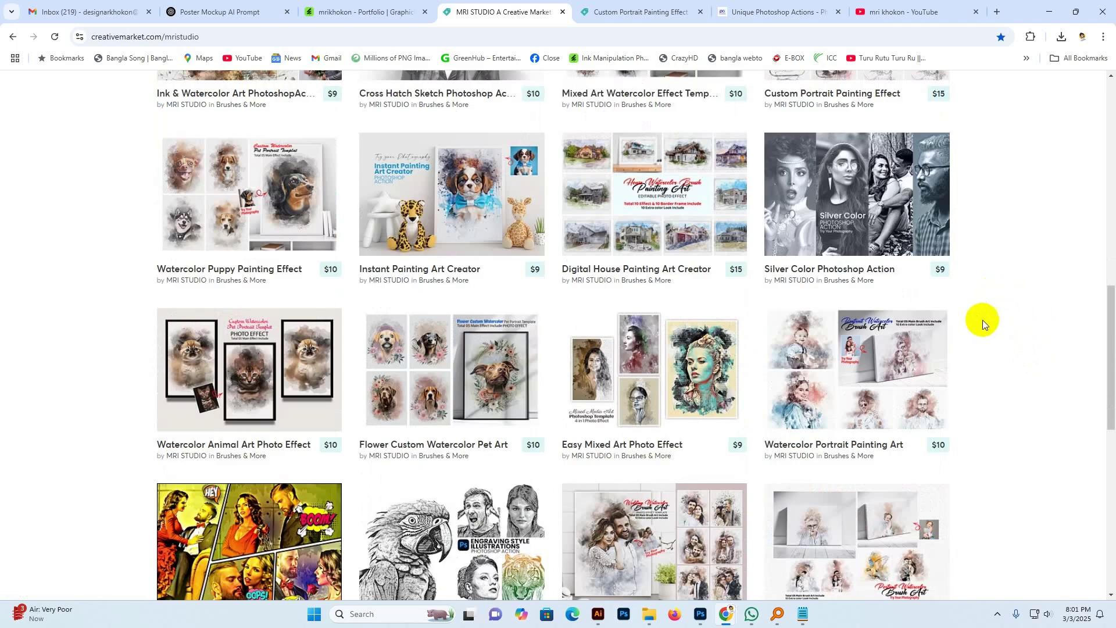
{"action": "scroll", "coordinate": [994, 326], "scroll_direction": "down", "scroll_amount": 6}
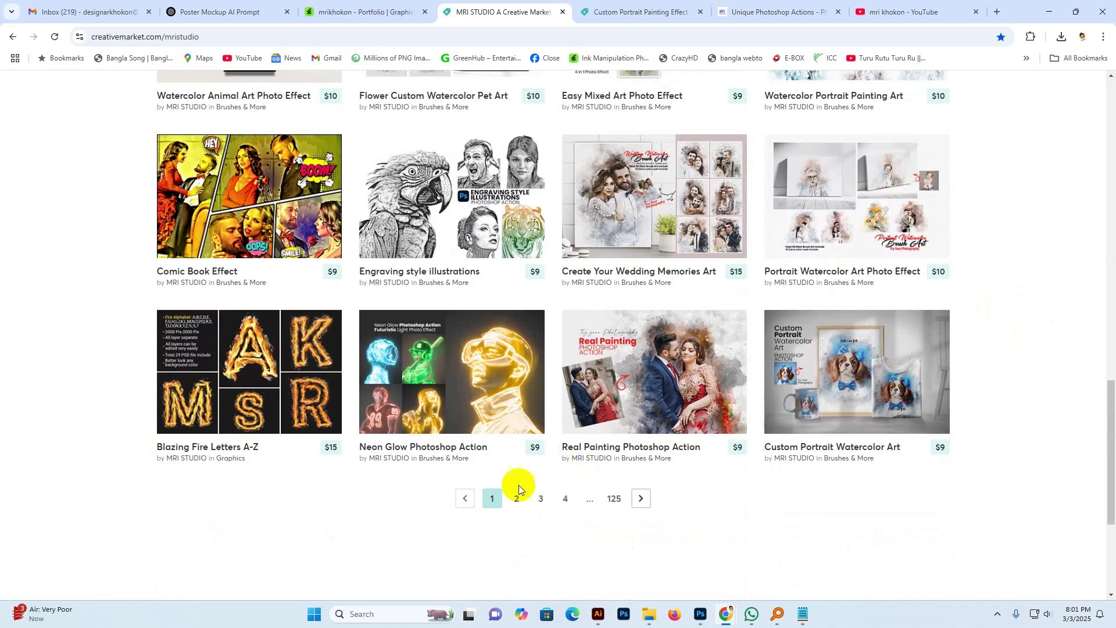
{"action": "scroll", "coordinate": [1019, 350], "scroll_direction": "up", "scroll_amount": 5}
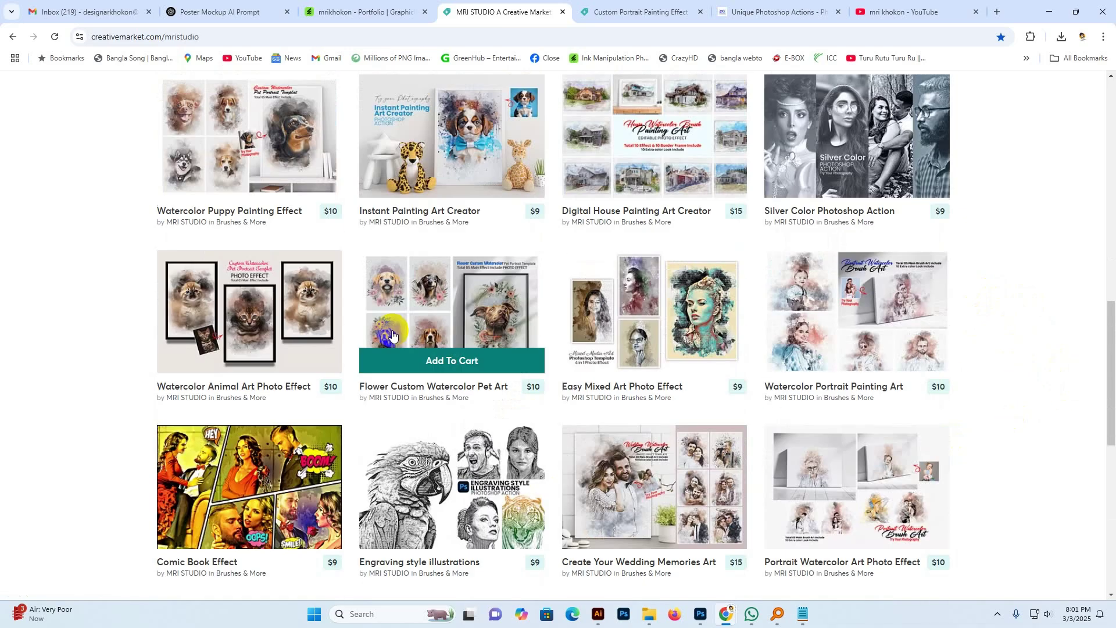
{"action": "scroll", "coordinate": [393, 334], "scroll_direction": "up", "scroll_amount": 4}
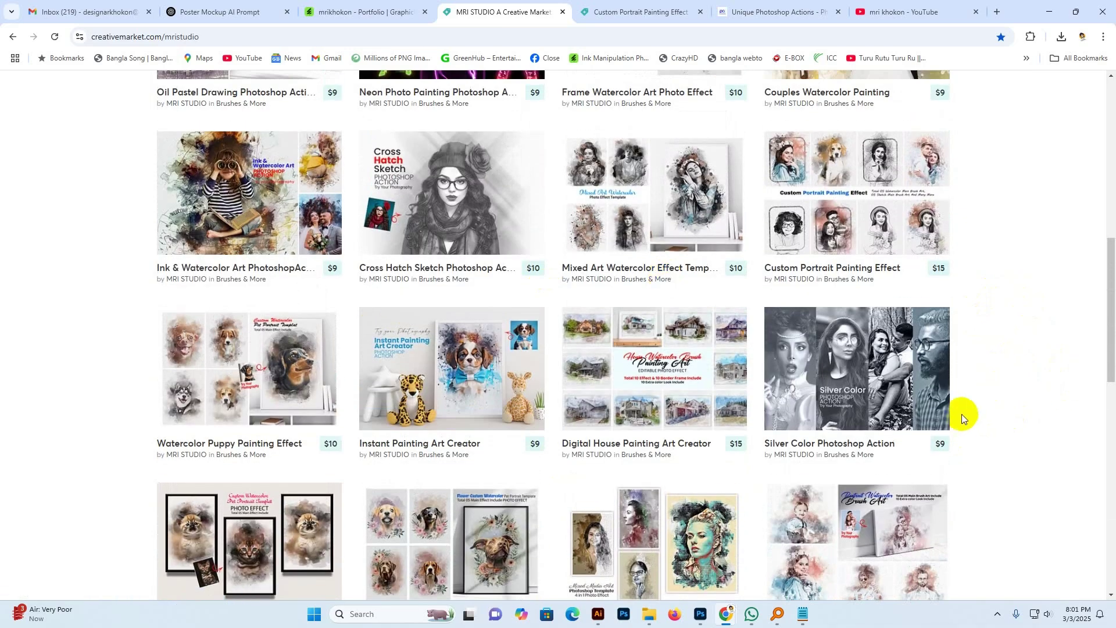
{"action": "scroll", "coordinate": [962, 414], "scroll_direction": "up", "scroll_amount": 5}
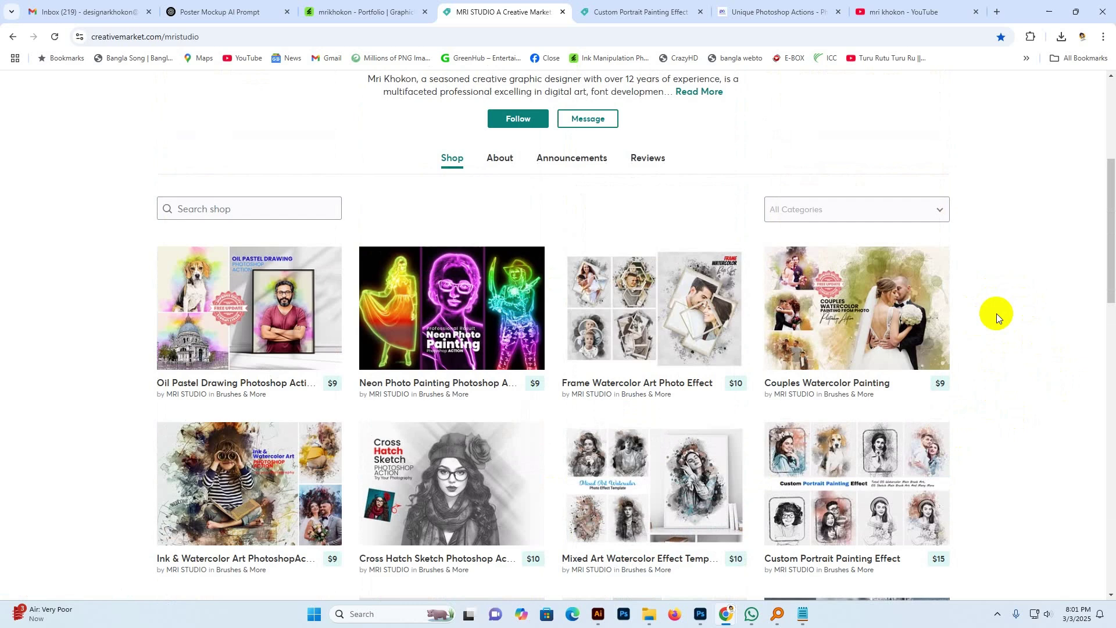
Revisit the photoshopaction.net page briefly, then look through the items in the author's GraphicRiver portfolio
{"action": "left_click", "coordinate": [747, 11]}
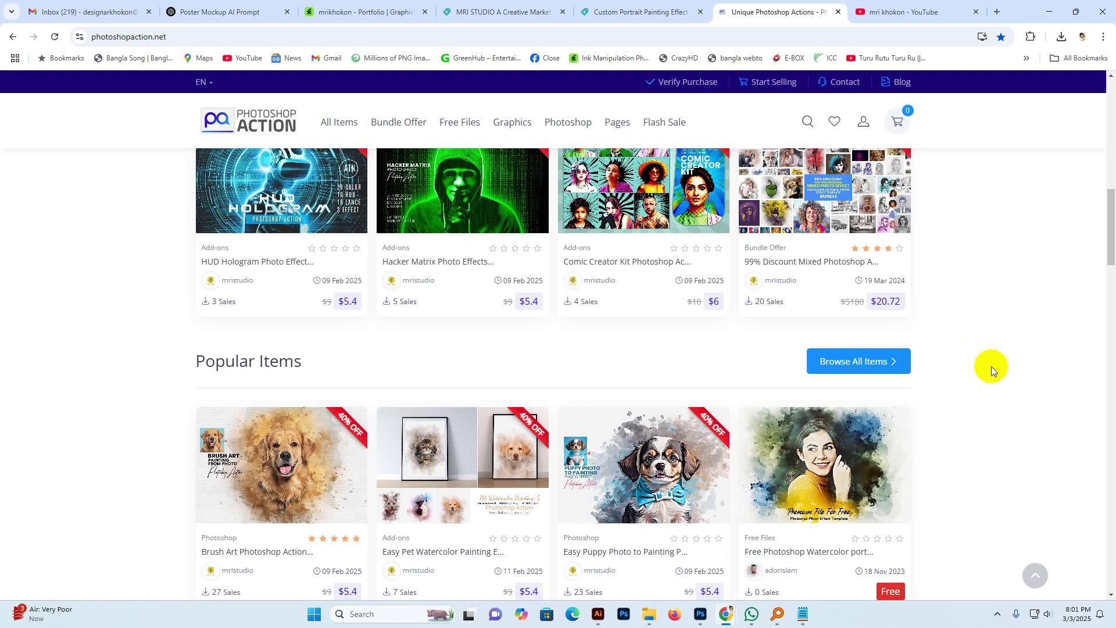
{"action": "left_click", "coordinate": [396, 12]}
{"action": "scroll", "coordinate": [190, 301], "scroll_direction": "up", "scroll_amount": 10}
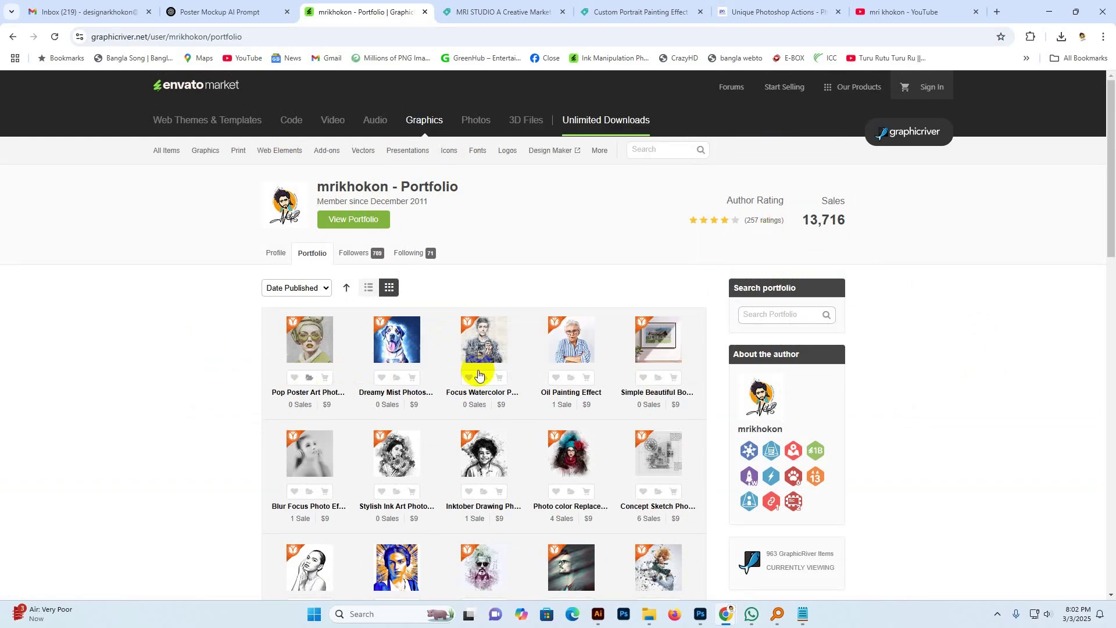
{"action": "scroll", "coordinate": [691, 365], "scroll_direction": "down", "scroll_amount": 5}
{"action": "scroll", "coordinate": [692, 365], "scroll_direction": "down", "scroll_amount": 6}
{"action": "scroll", "coordinate": [755, 337], "scroll_direction": "up", "scroll_amount": 10}
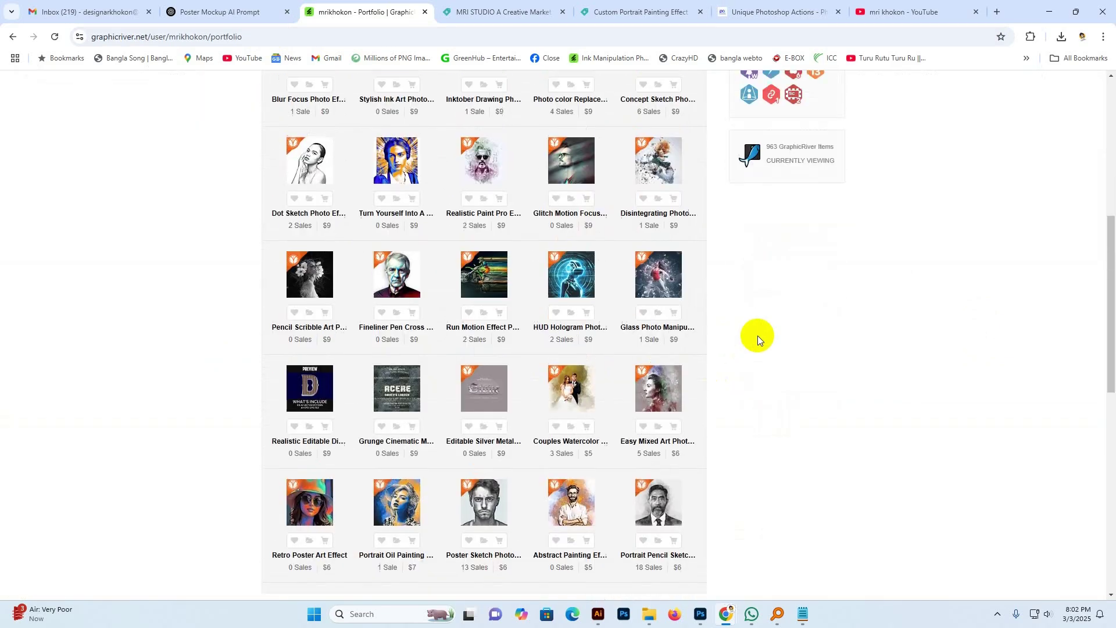
{"action": "scroll", "coordinate": [547, 222], "scroll_direction": "up", "scroll_amount": 2}
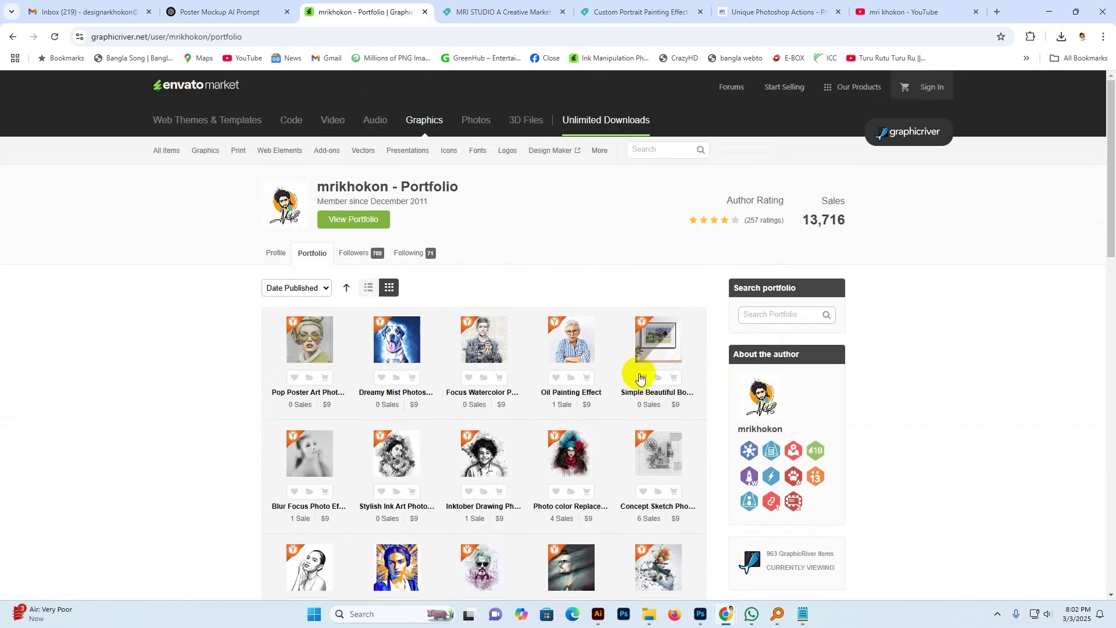